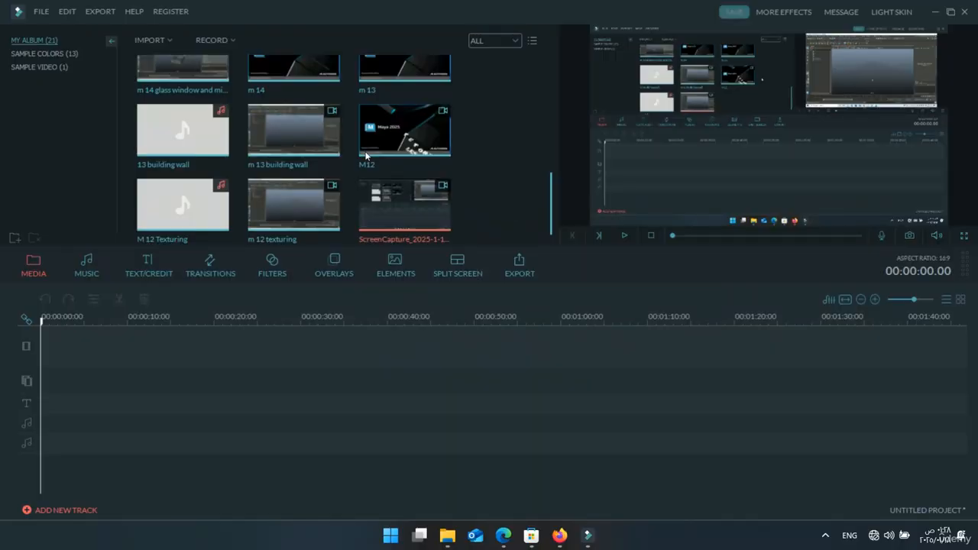
# - Import the m 12 texturing.mp4 video from the course production folder into the media album
pyautogui.scroll(5, 344, 155)
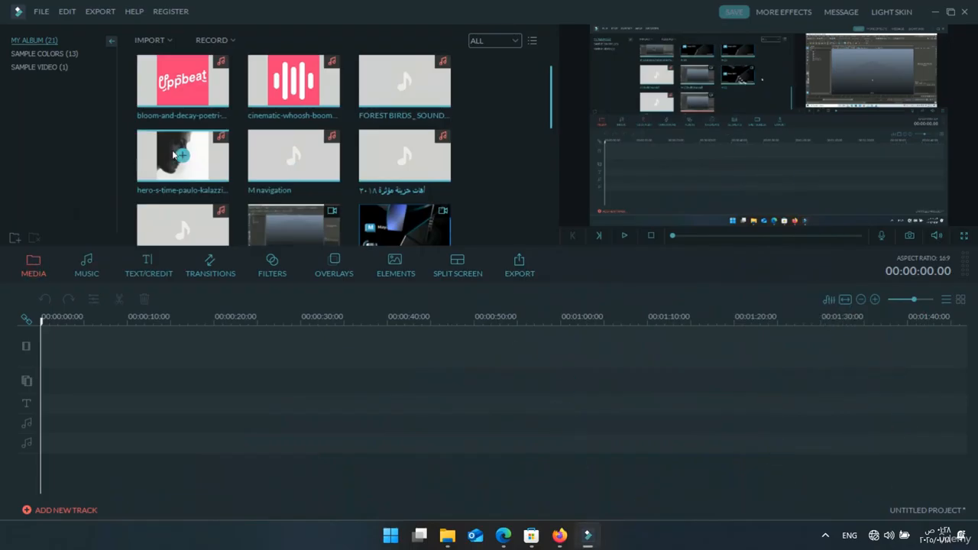
pyautogui.click(130, 38)
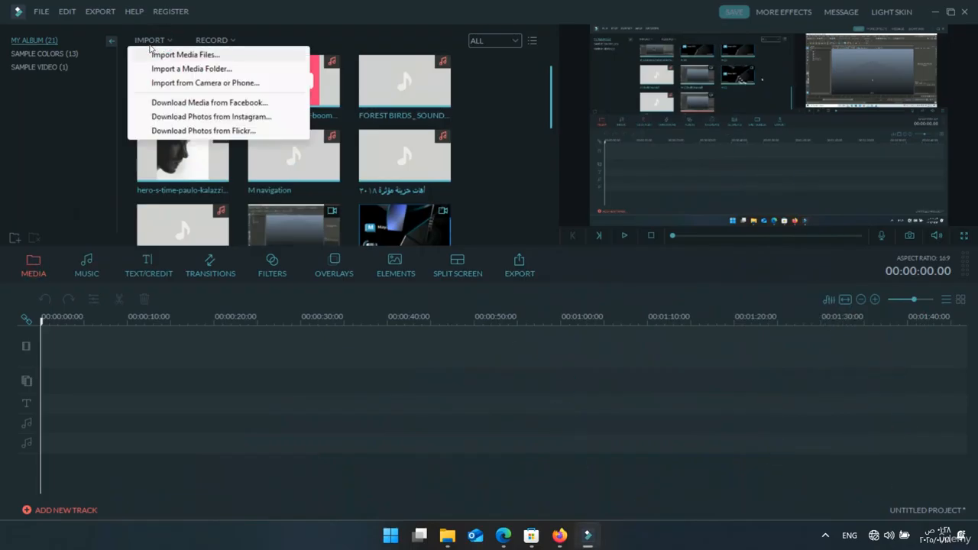
pyautogui.click(153, 54)
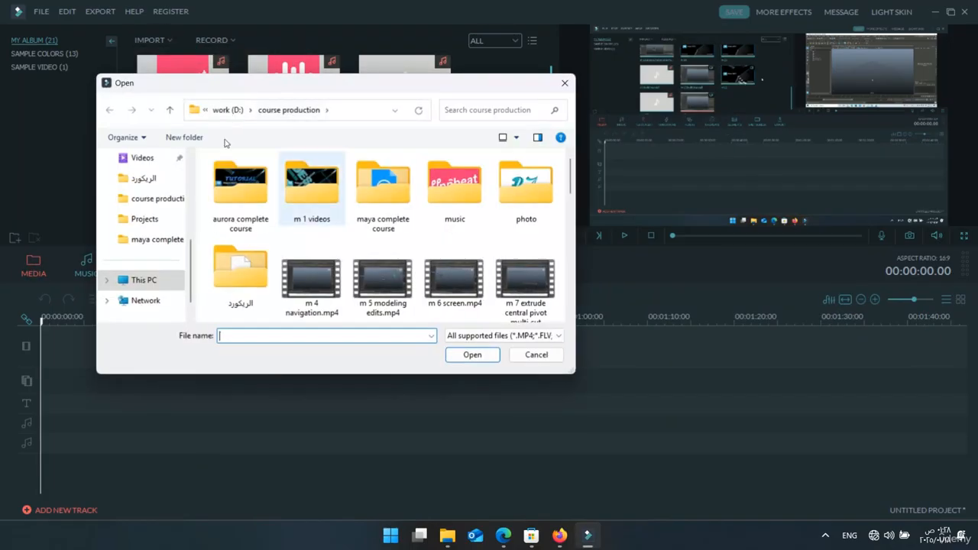
pyautogui.scroll(-1, 313, 220)
pyautogui.scroll(-2, 313, 220)
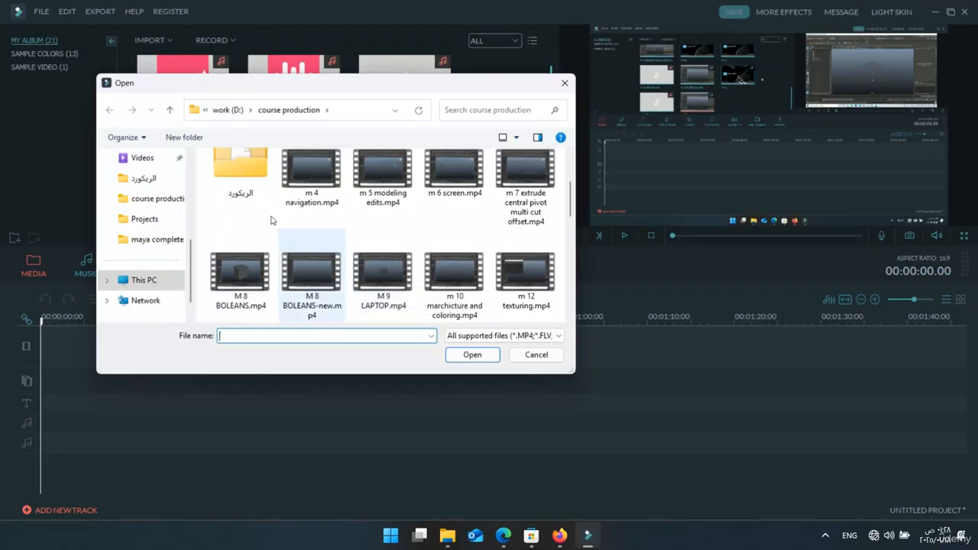
pyautogui.scroll(-2, 346, 208)
pyautogui.click(526, 181)
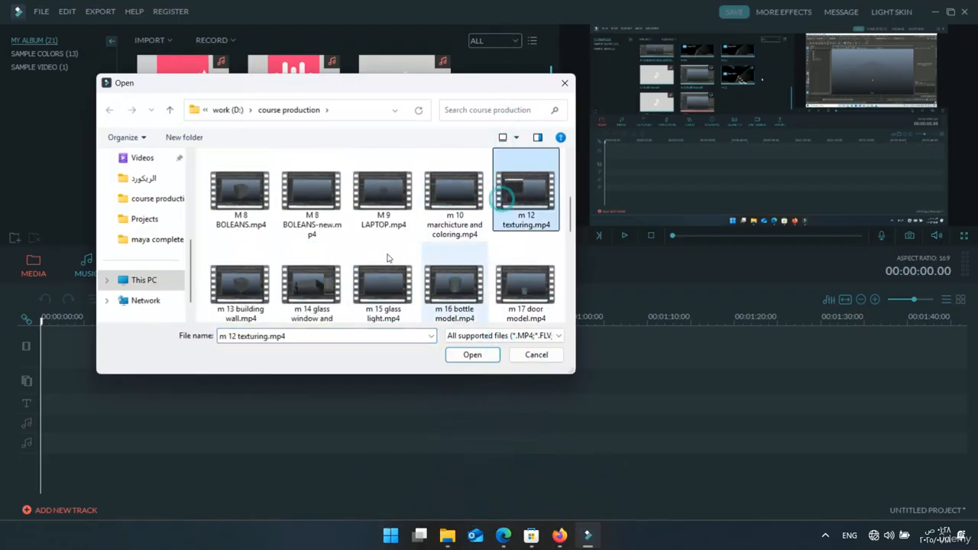
pyautogui.click(473, 354)
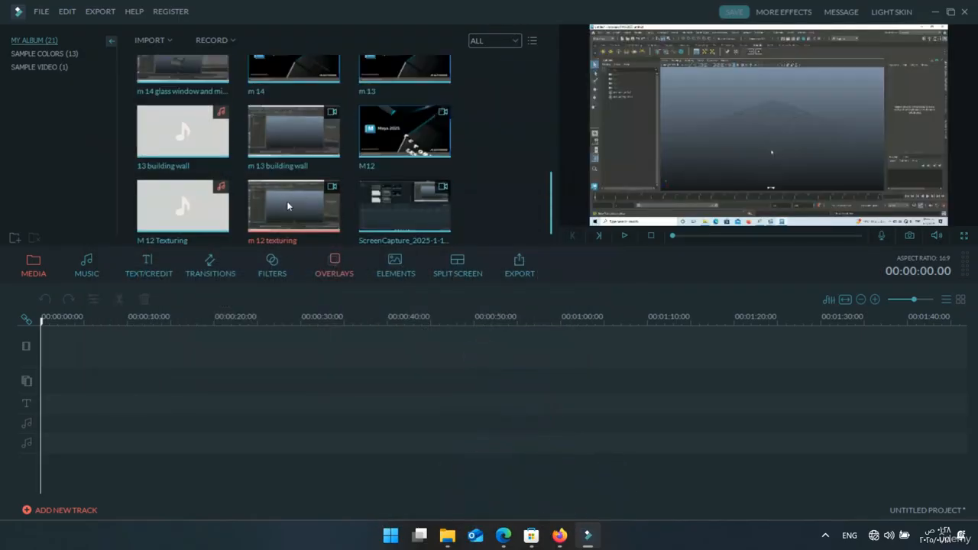
# - Place the M12 intro video at the start of the video track and preview it
pyautogui.scroll(5, 482, 188)
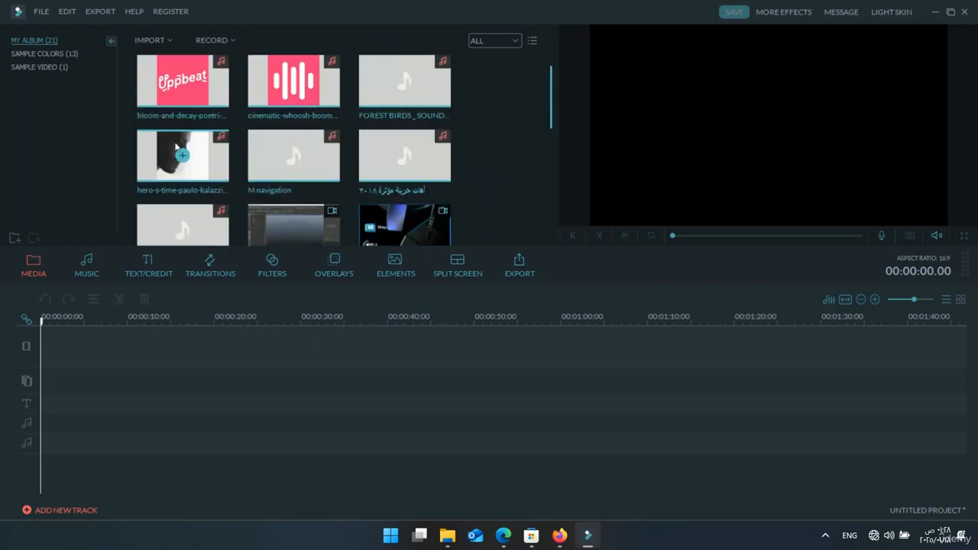
pyautogui.scroll(-2, 317, 163)
pyautogui.scroll(2, 317, 163)
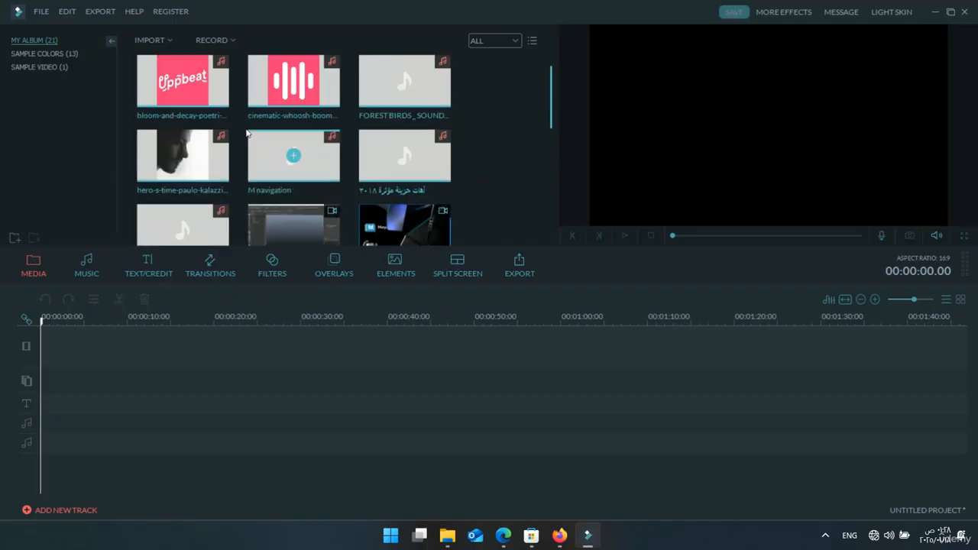
pyautogui.click(142, 41)
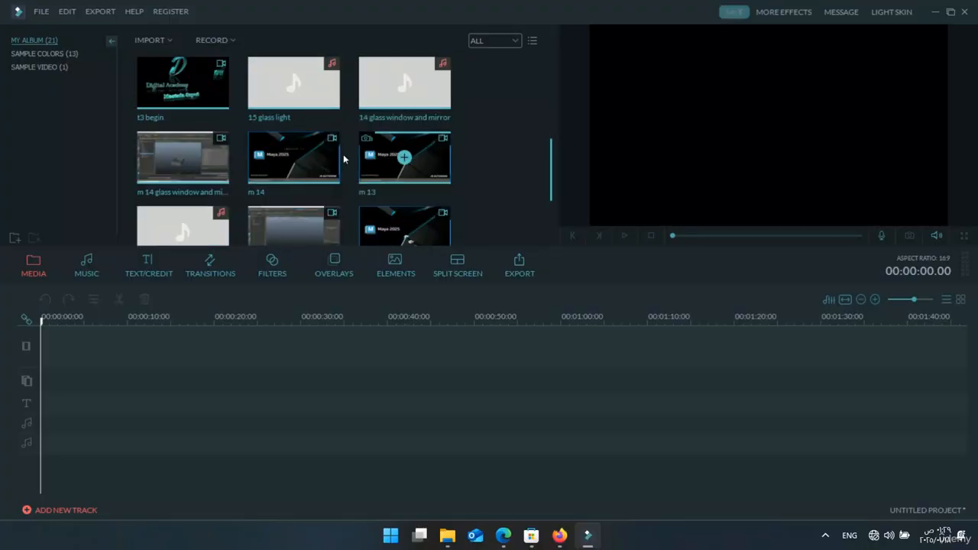
pyautogui.scroll(-1, 359, 159)
pyautogui.scroll(1, 379, 160)
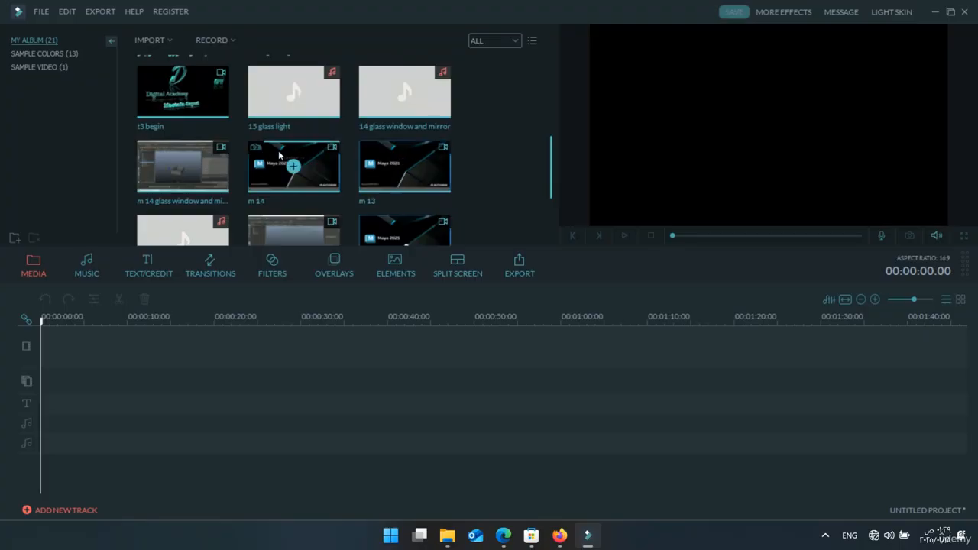
pyautogui.scroll(-2, 362, 158)
pyautogui.moveTo(404, 130); pyautogui.dragTo(73, 348)
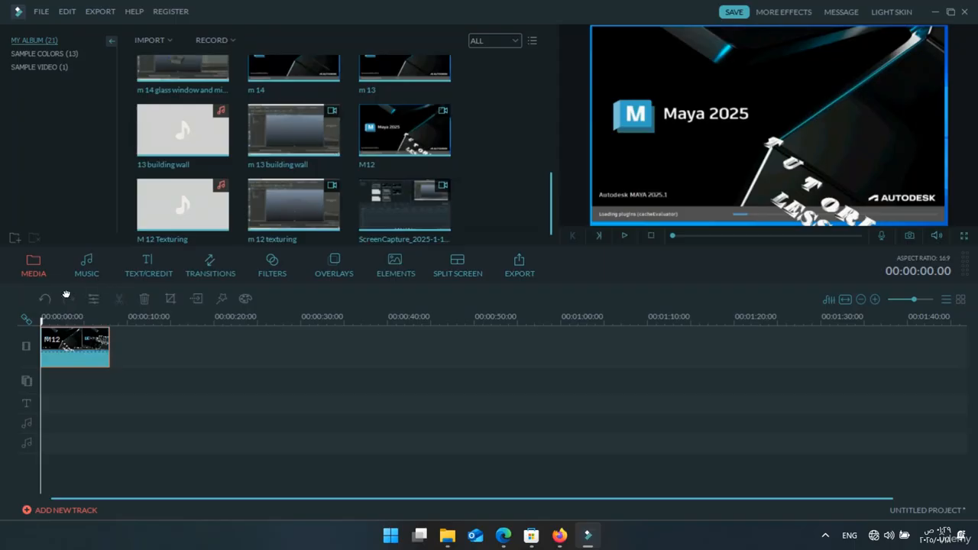
pyautogui.click(624, 235)
# - Append the t3 begin clip directly after M12 on the video track, followed by the m 12 texturing video
pyautogui.scroll(5, 397, 149)
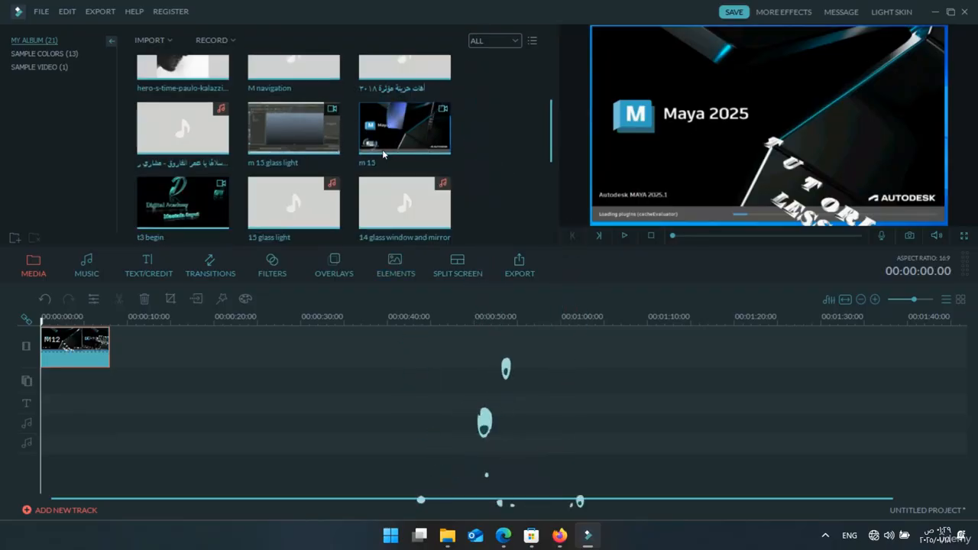
pyautogui.scroll(-2, 384, 154)
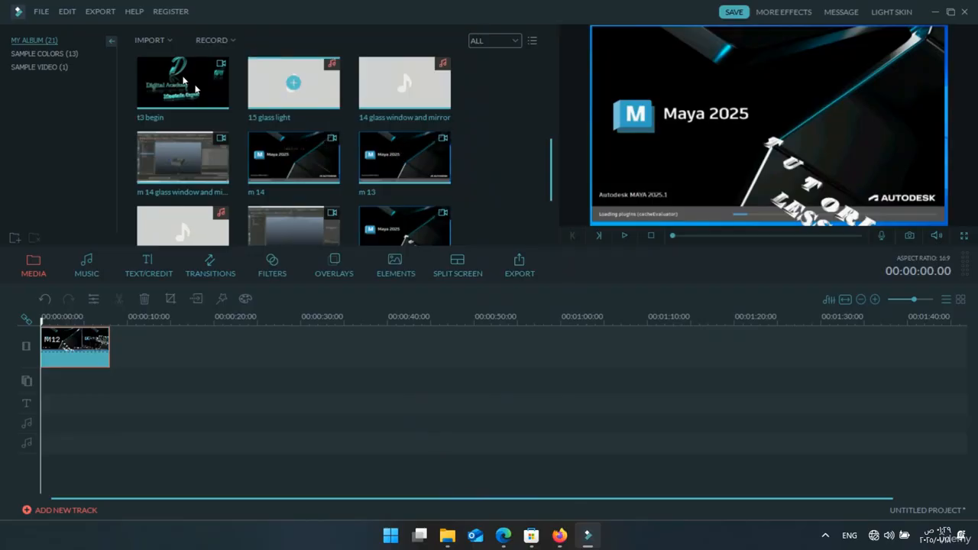
pyautogui.moveTo(183, 85); pyautogui.dragTo(109, 286)
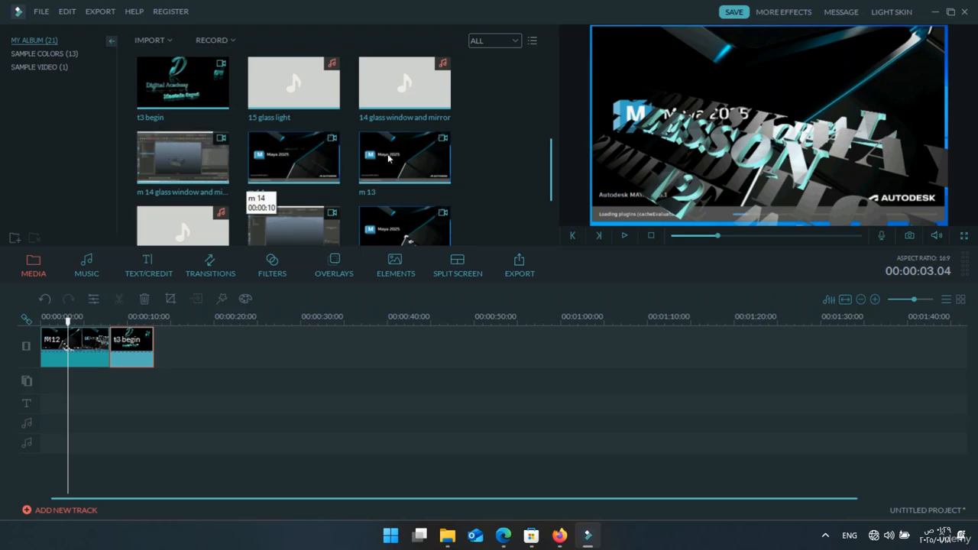
pyautogui.scroll(-2, 387, 147)
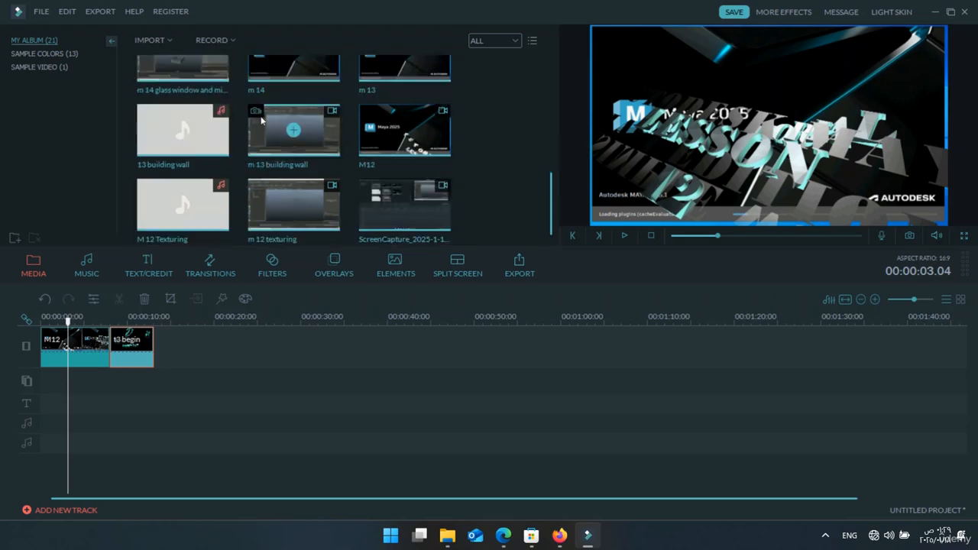
pyautogui.moveTo(261, 120); pyautogui.dragTo(260, 135)
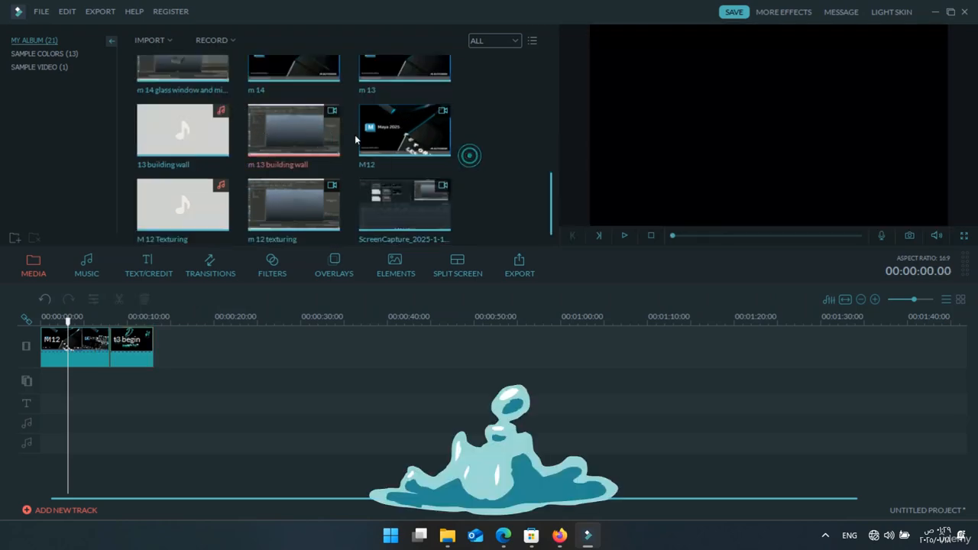
pyautogui.moveTo(292, 202); pyautogui.dragTo(166, 284)
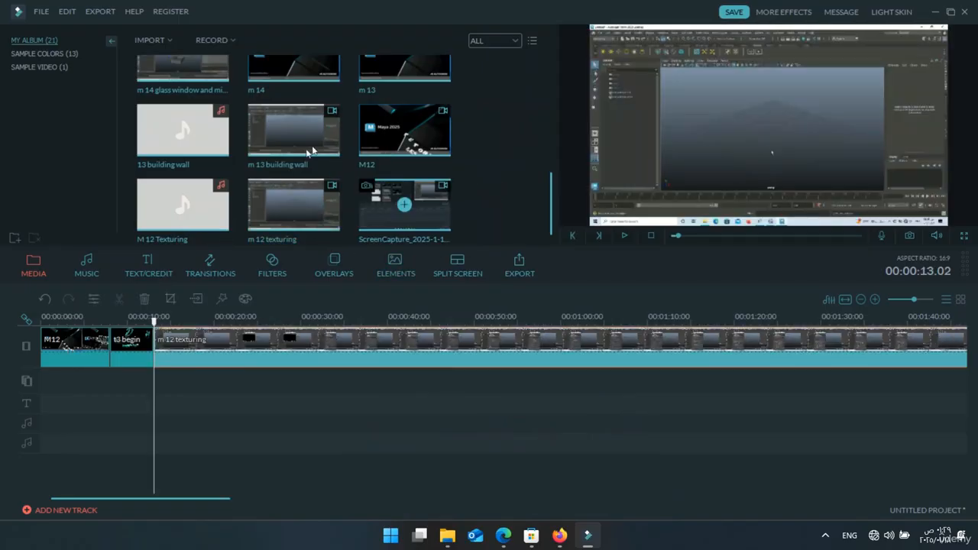
# - Add the cinematic-whoosh-boom sound to the first audio track at the start of the timeline
pyautogui.scroll(5, 393, 135)
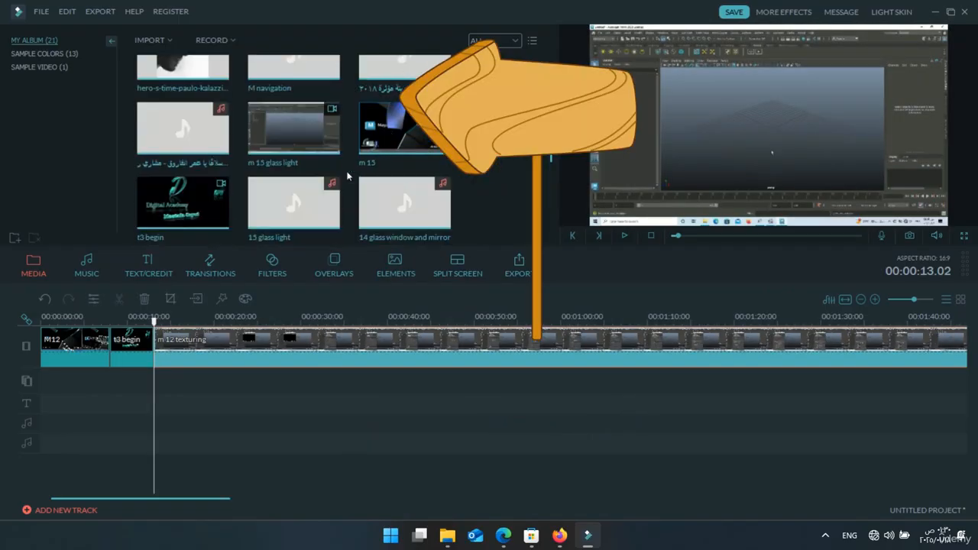
pyautogui.scroll(-3, 305, 172)
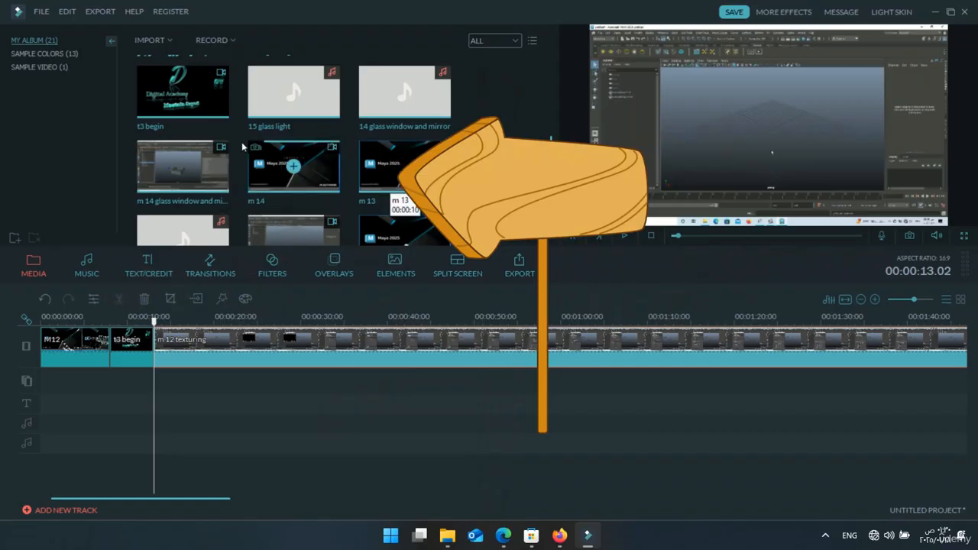
pyautogui.scroll(3, 394, 103)
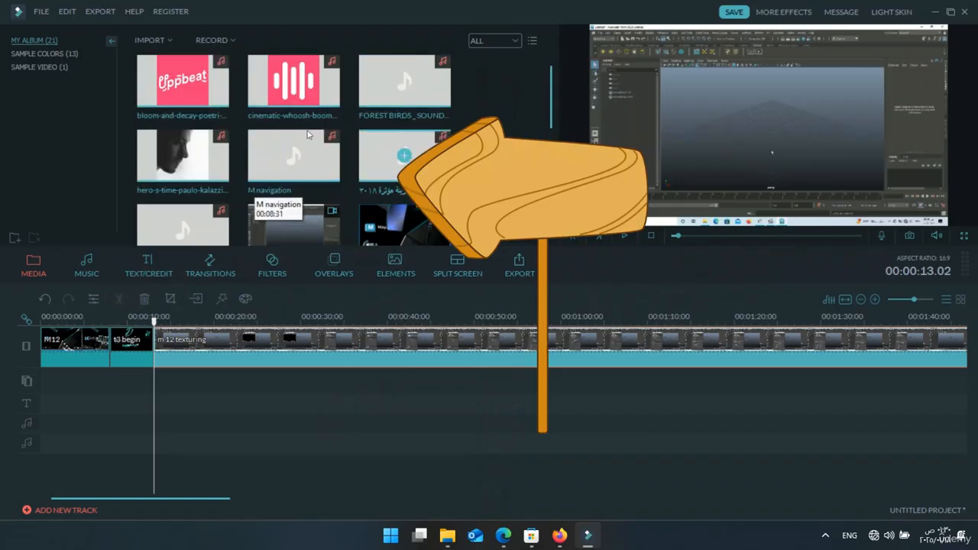
pyautogui.click(249, 76)
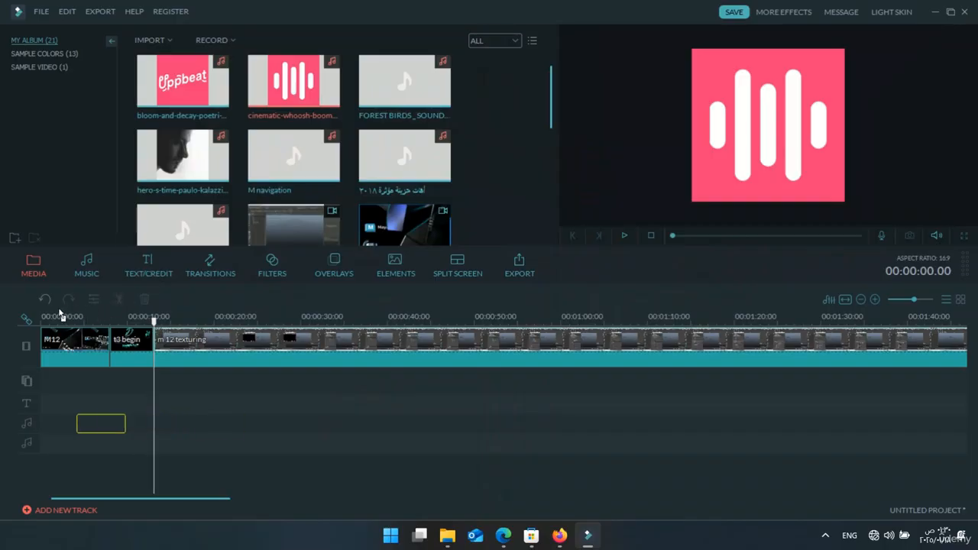
pyautogui.moveTo(37, 334); pyautogui.dragTo(17, 350)
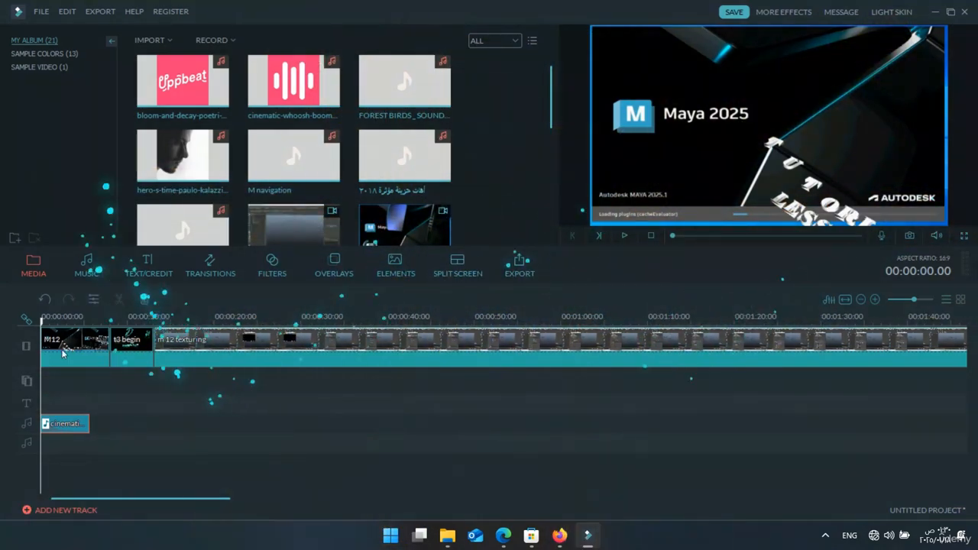
# - Align the M 12 Texturing audio with the start of its video on the first audio track, and start the hero-s-time music at zero on the second
pyautogui.scroll(-5, 371, 157)
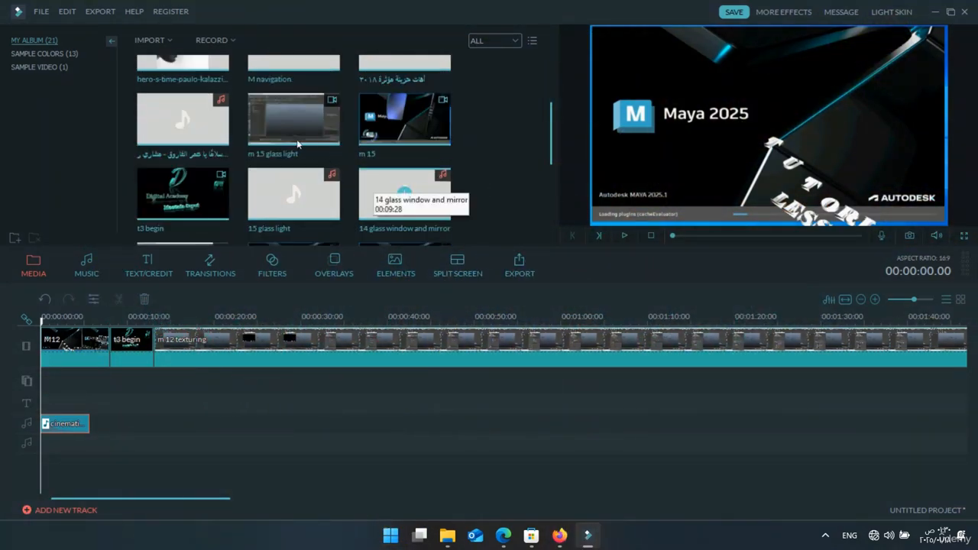
pyautogui.scroll(-2, 381, 130)
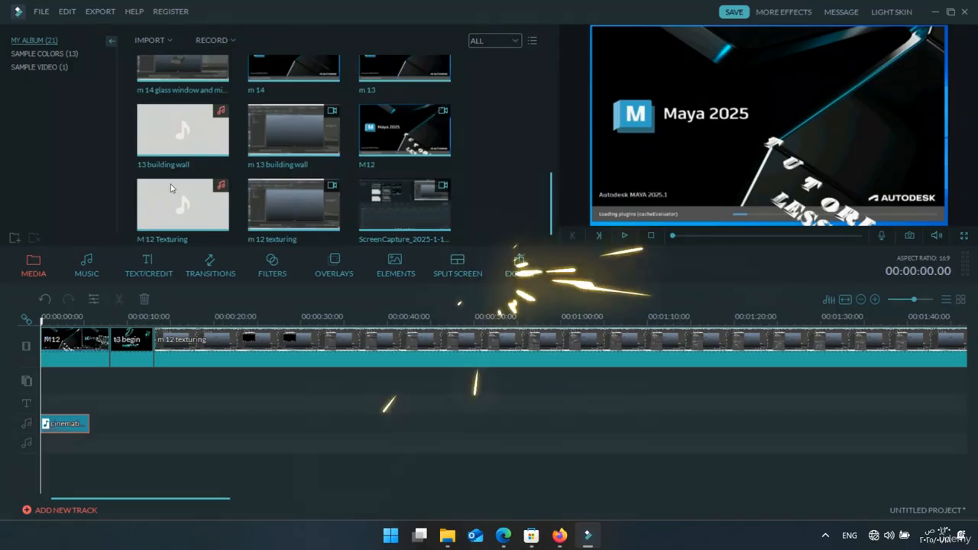
pyautogui.moveTo(169, 207); pyautogui.dragTo(126, 320)
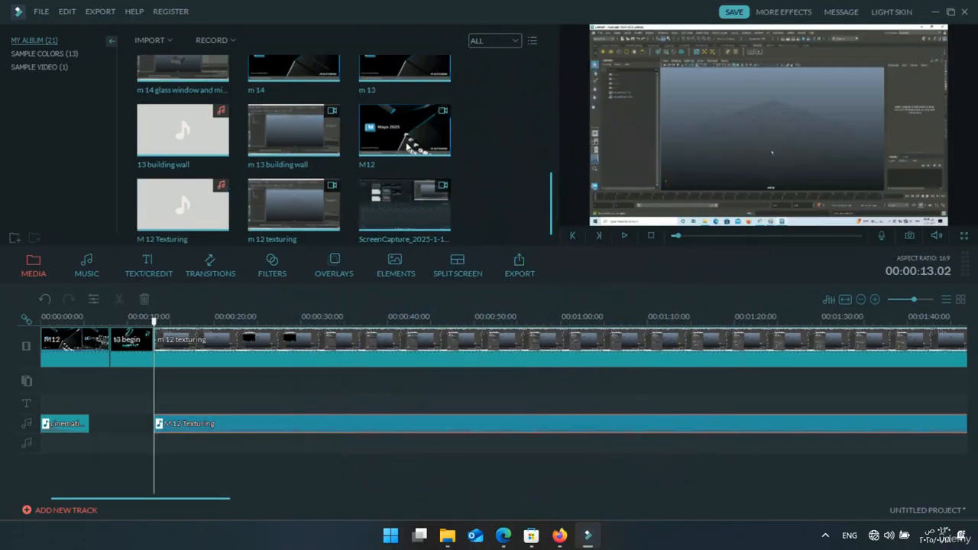
pyautogui.scroll(5, 386, 140)
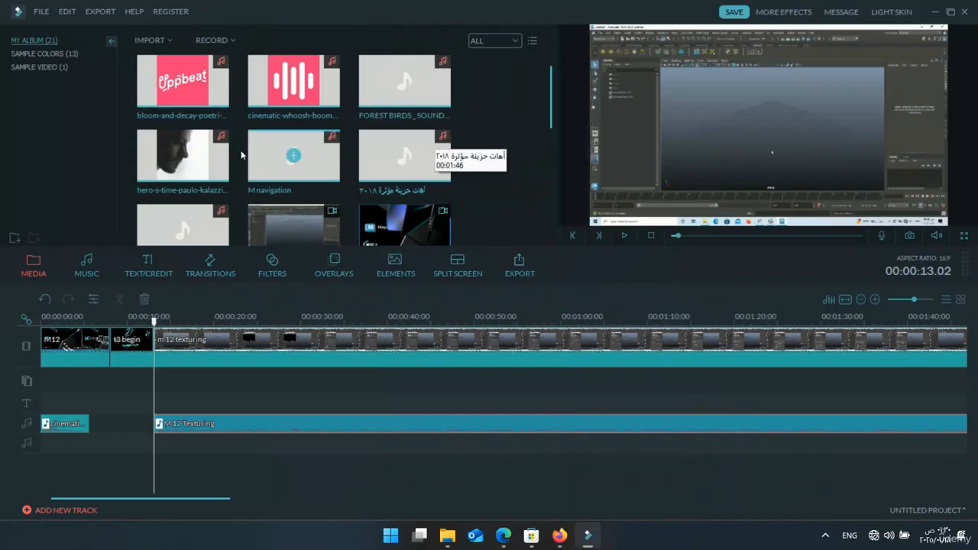
pyautogui.moveTo(181, 155); pyautogui.dragTo(38, 359)
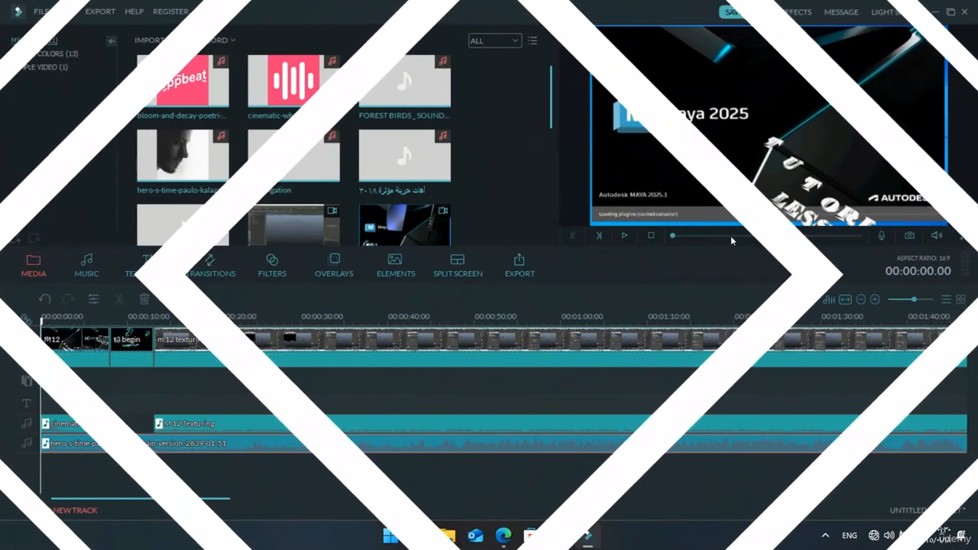
# - Examine the end of the timeline to compare where the music, the m 12 texturing video and its audio finish
pyautogui.hscroll(10, 201, 400)
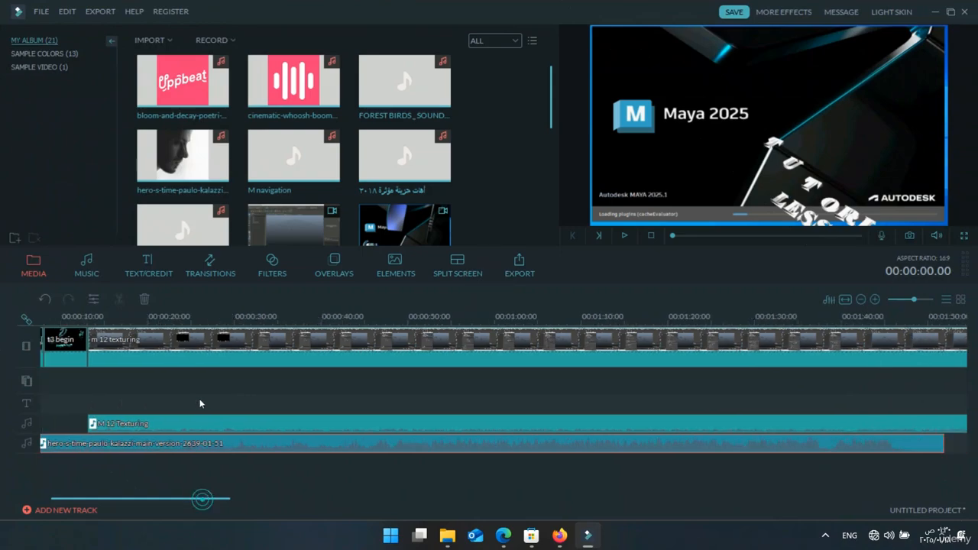
pyautogui.hscroll(20, 353, 396)
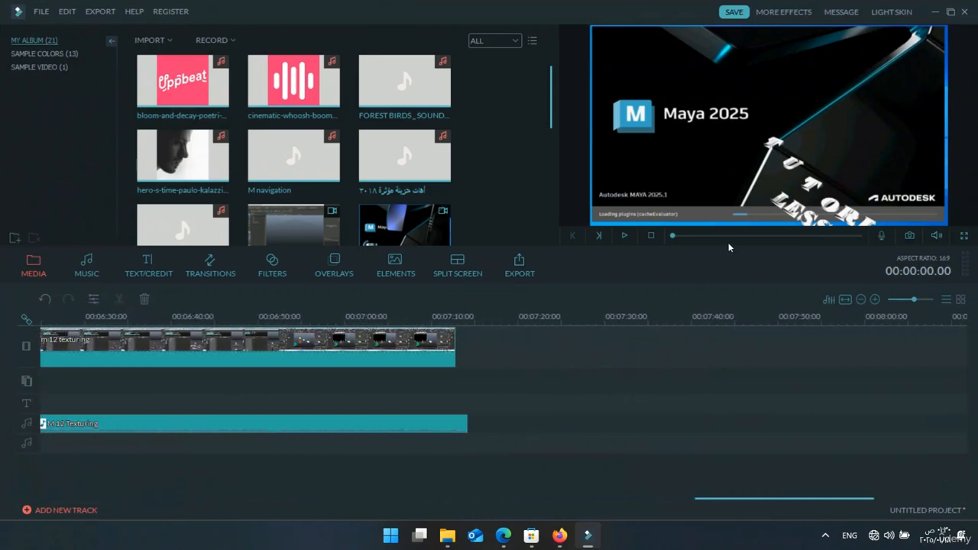
pyautogui.hotkey('ctrl', '-')
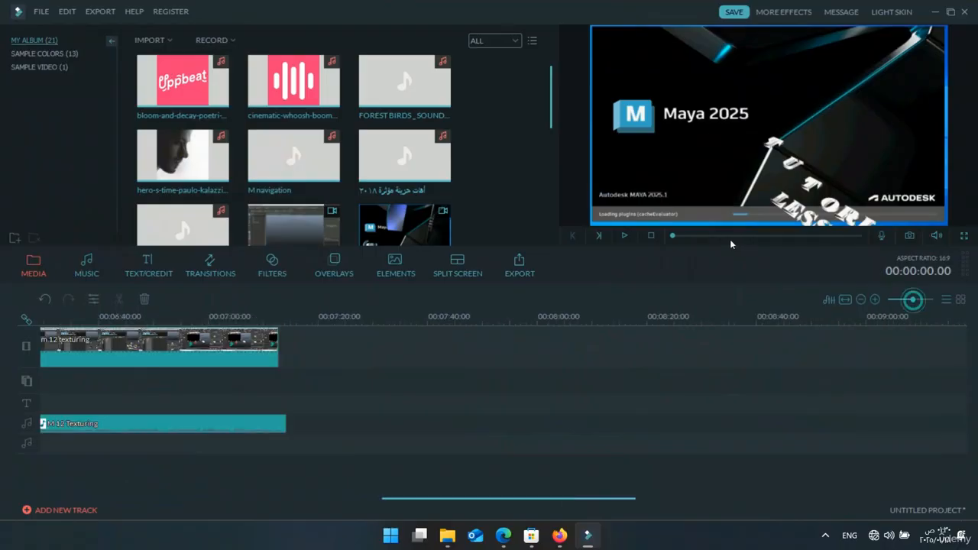
pyautogui.hotkey('ctrl', '-')
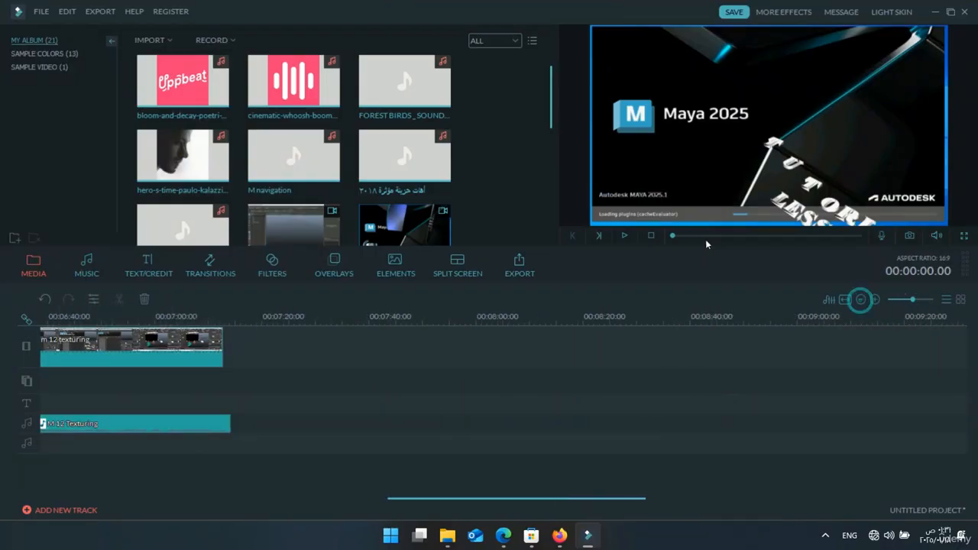
pyautogui.hotkey('ctrl', '-')
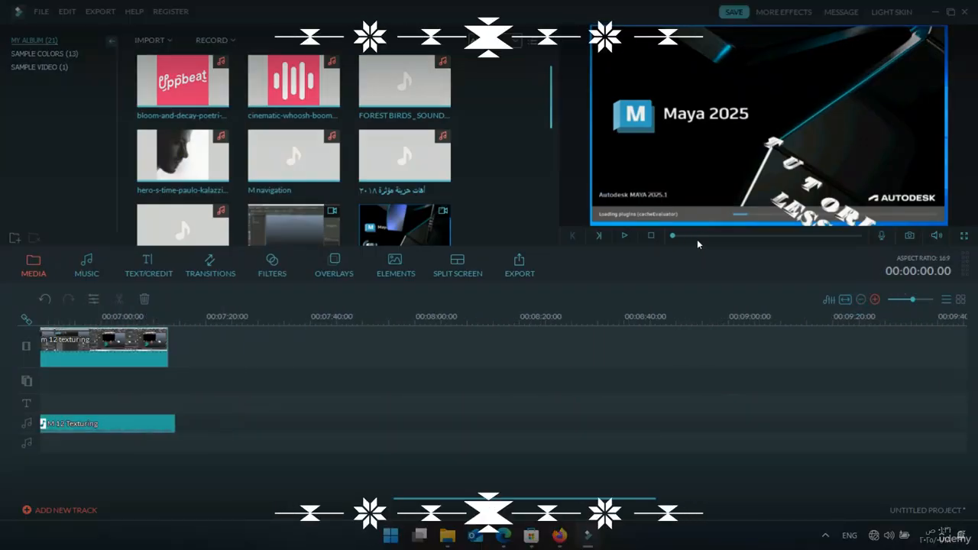
pyautogui.hotkey('ctrl', '+')
pyautogui.hotkey('ctrl', '+')
pyautogui.hotkey('ctrl', '+')
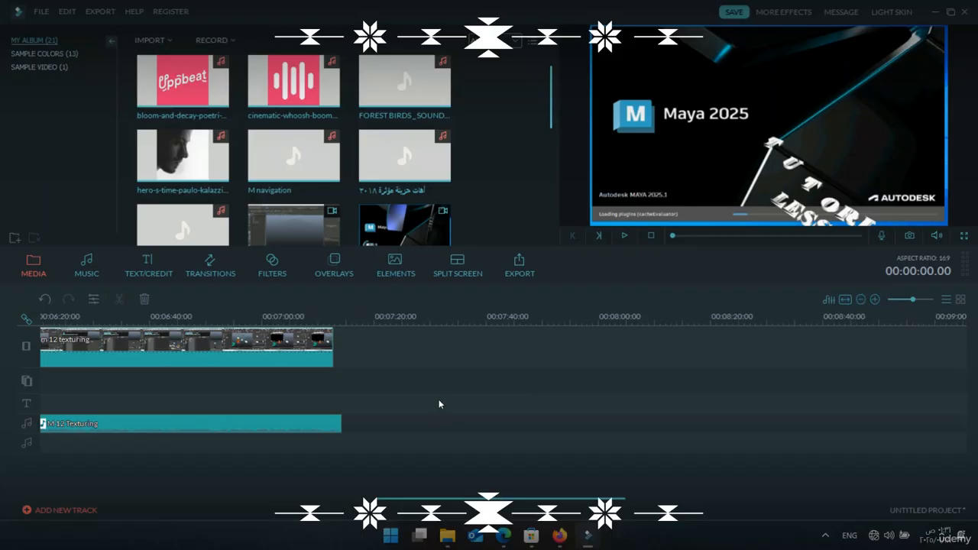
pyautogui.hscroll(-10, 382, 399)
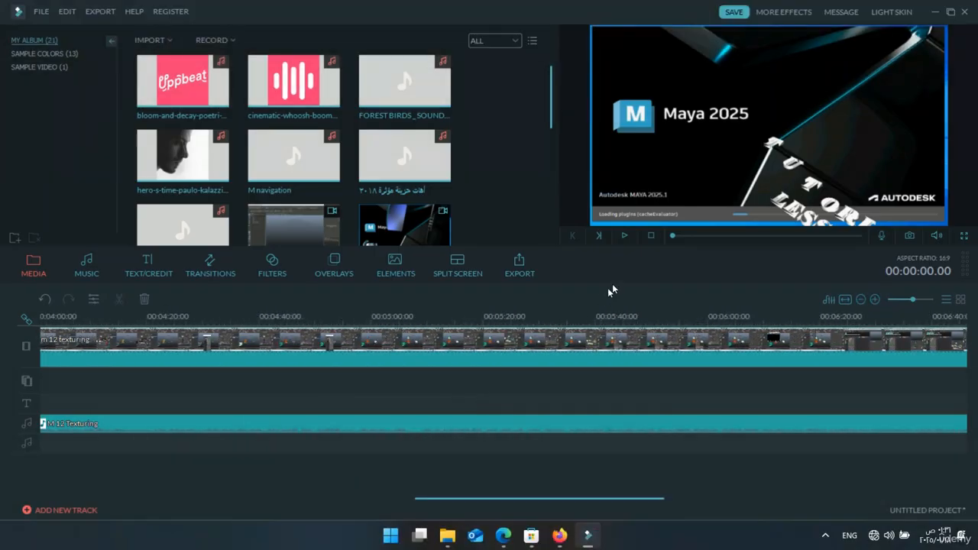
pyautogui.hotkey('ctrl', '-')
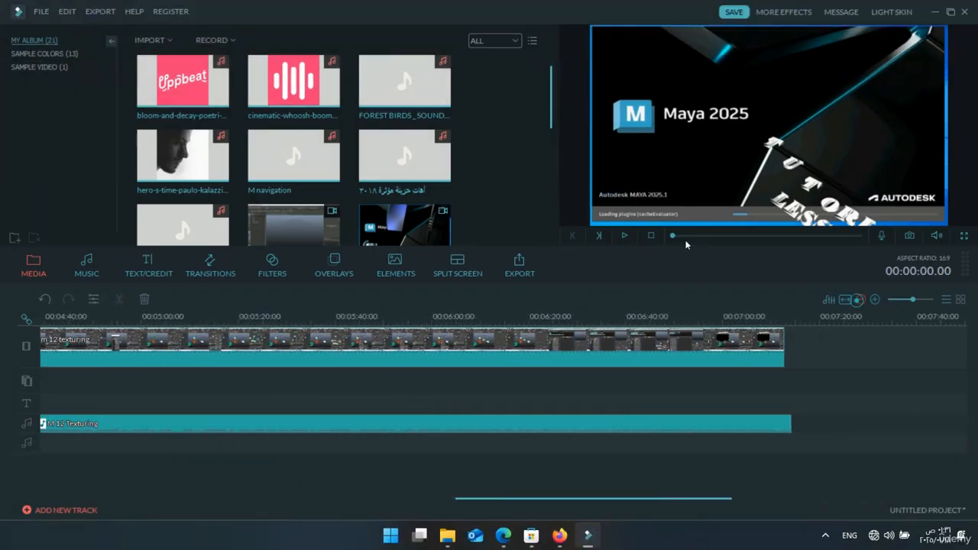
pyautogui.hscroll(-10, 501, 399)
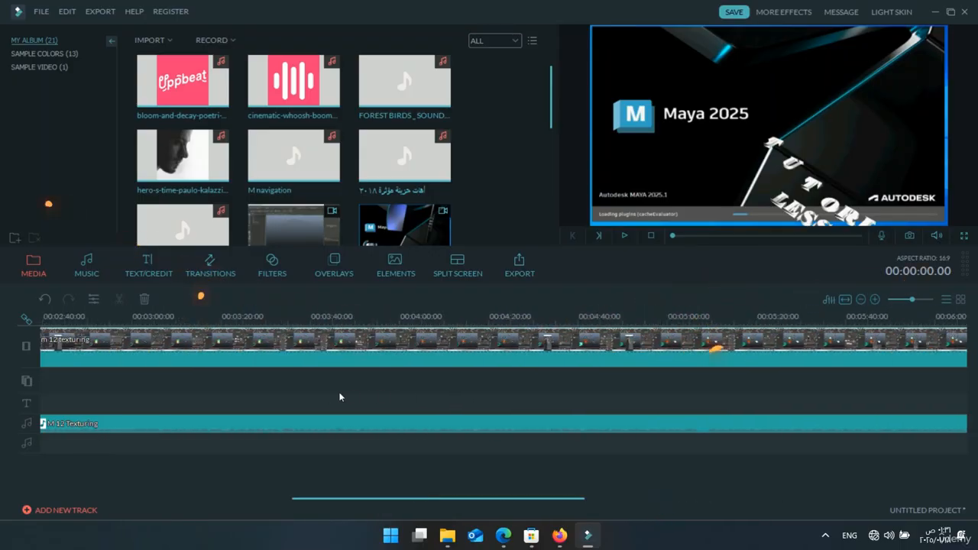
pyautogui.hscroll(10, 416, 397)
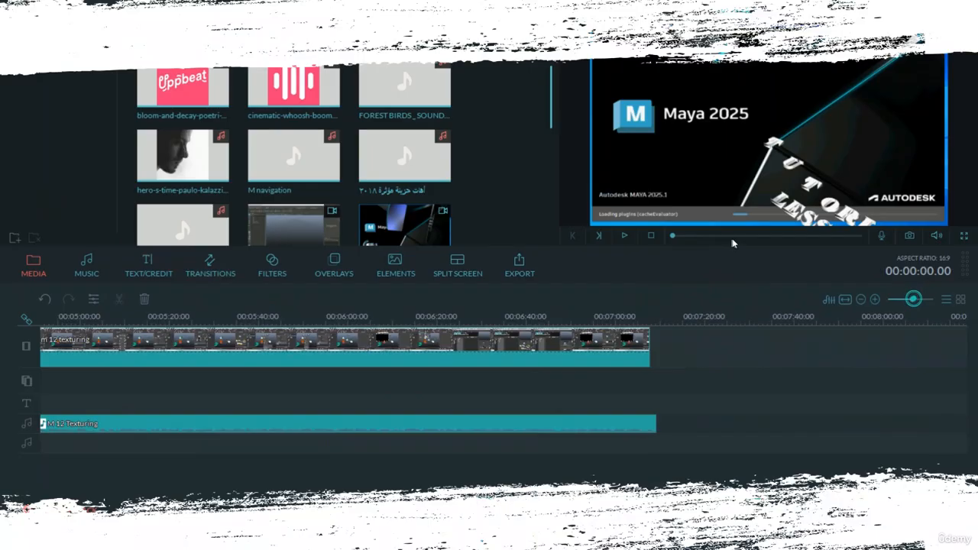
pyautogui.hotkey('ctrl', '+')
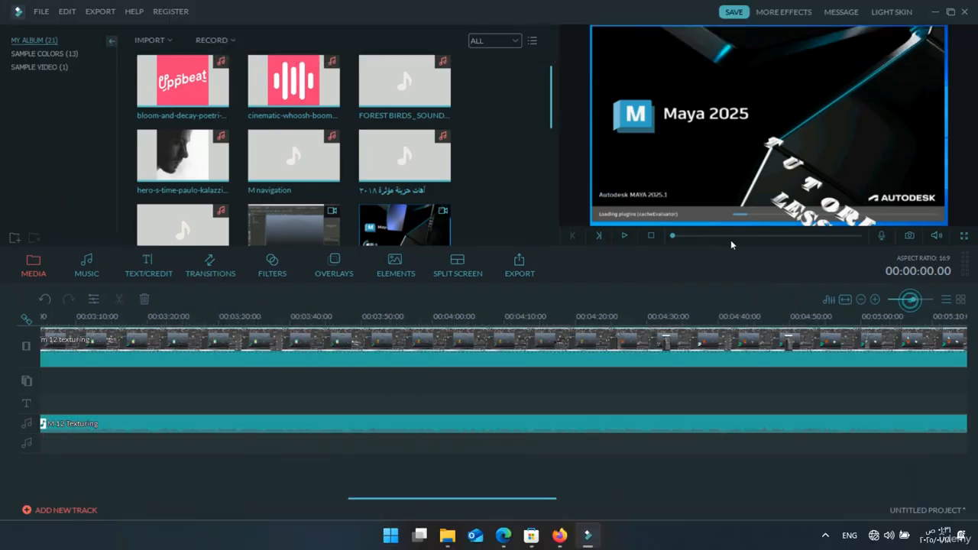
pyautogui.hscroll(3, 428, 398)
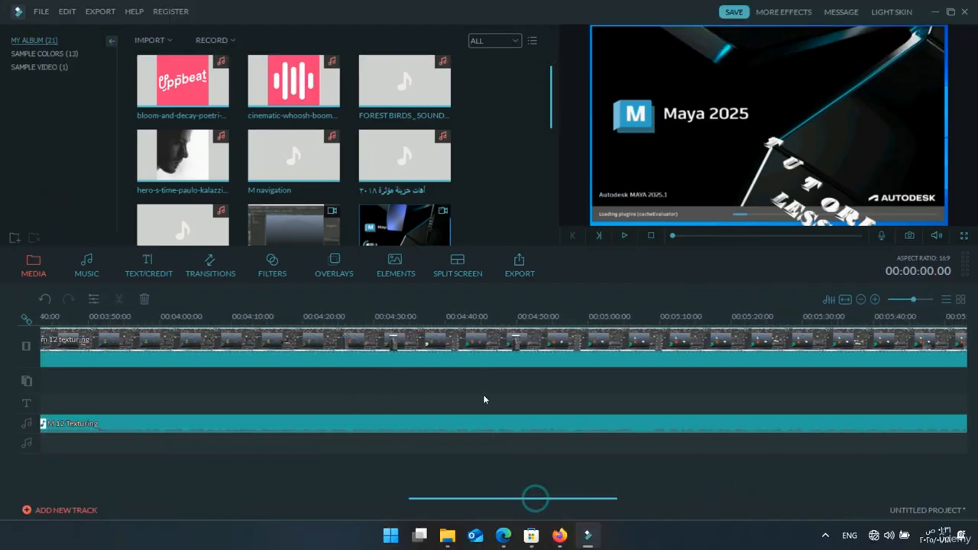
pyautogui.hscroll(10, 484, 399)
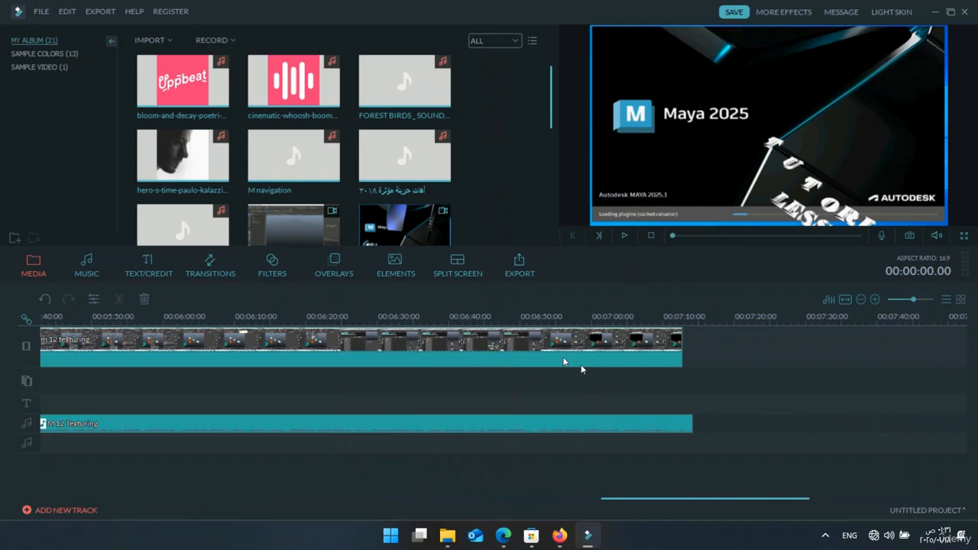
# - Save the project in the Projects folder under the name "maya 2025 tutorial 12"
pyautogui.click(34, 13)
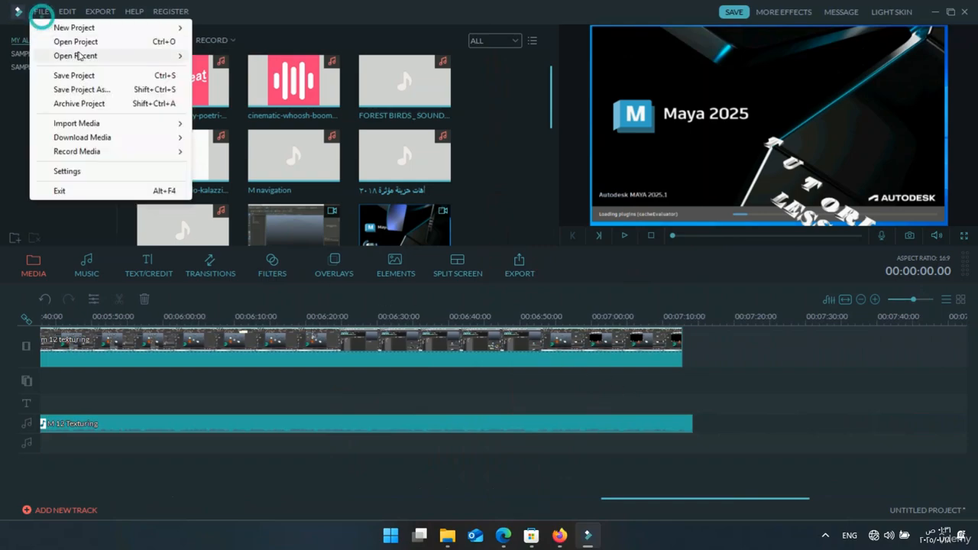
pyautogui.click(73, 76)
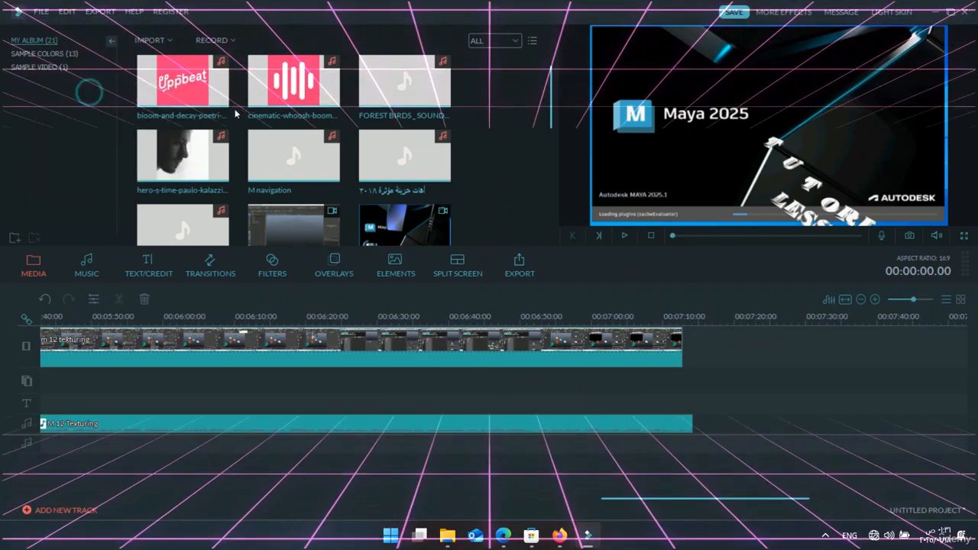
pyautogui.write('maya')
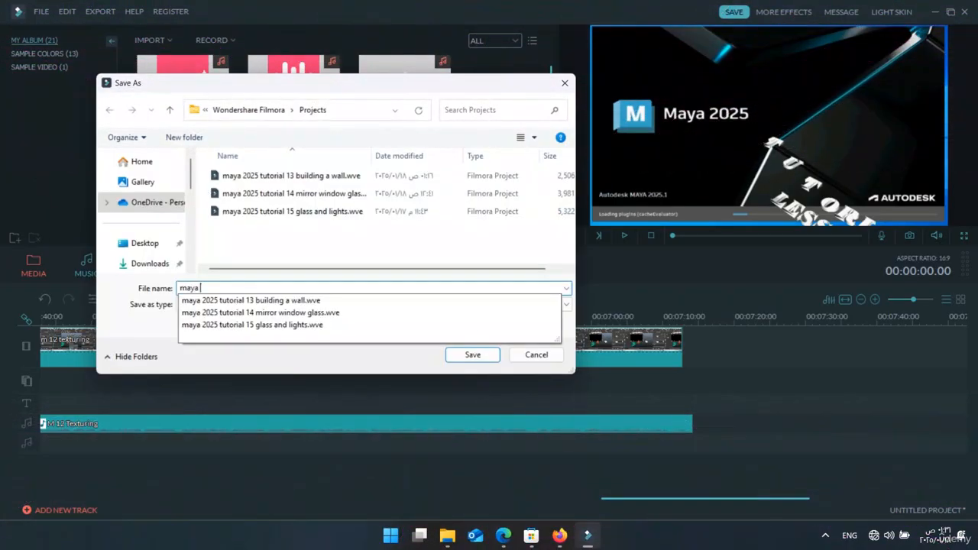
pyautogui.write(' 202')
pyautogui.write('5 tutorial 12')
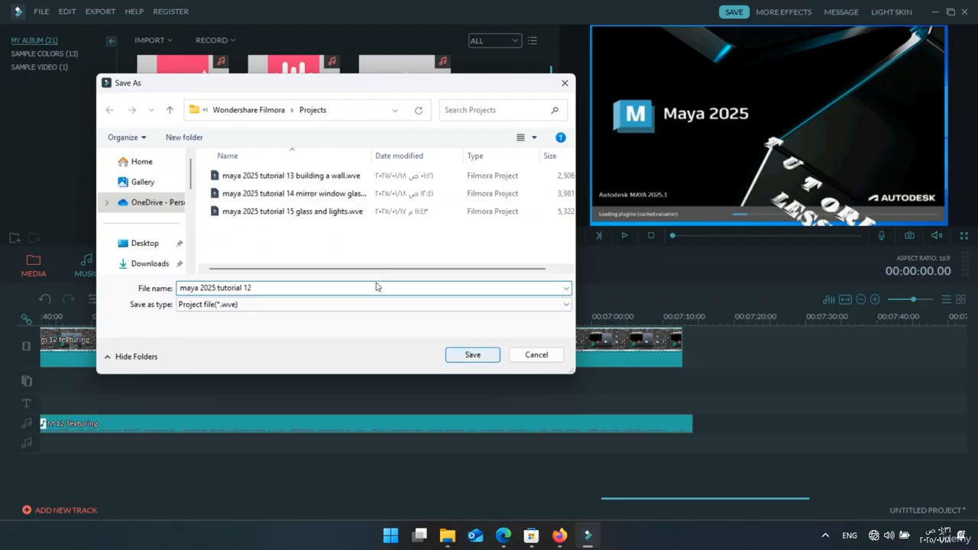
pyautogui.press('Return')
# - Append the t3 begin clip after the m 12 texturing video on the video track, followed by the M12 clip
pyautogui.scroll(-3, 322, 190)
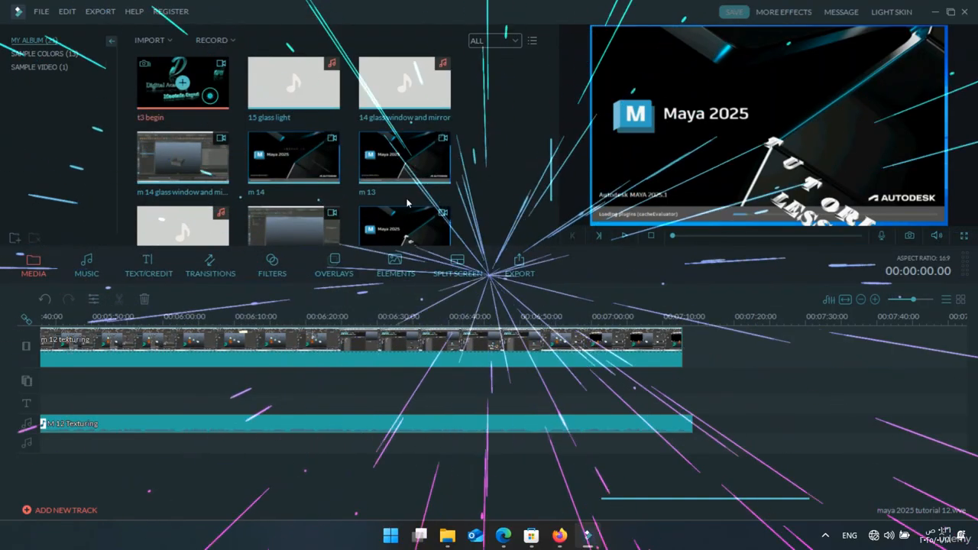
pyautogui.moveTo(191, 90); pyautogui.dragTo(699, 346)
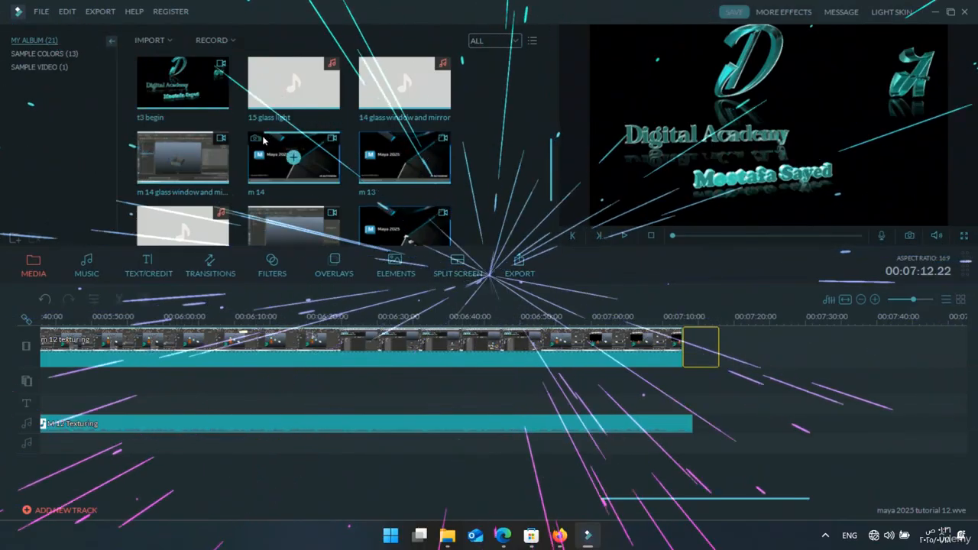
pyautogui.scroll(-2, 392, 153)
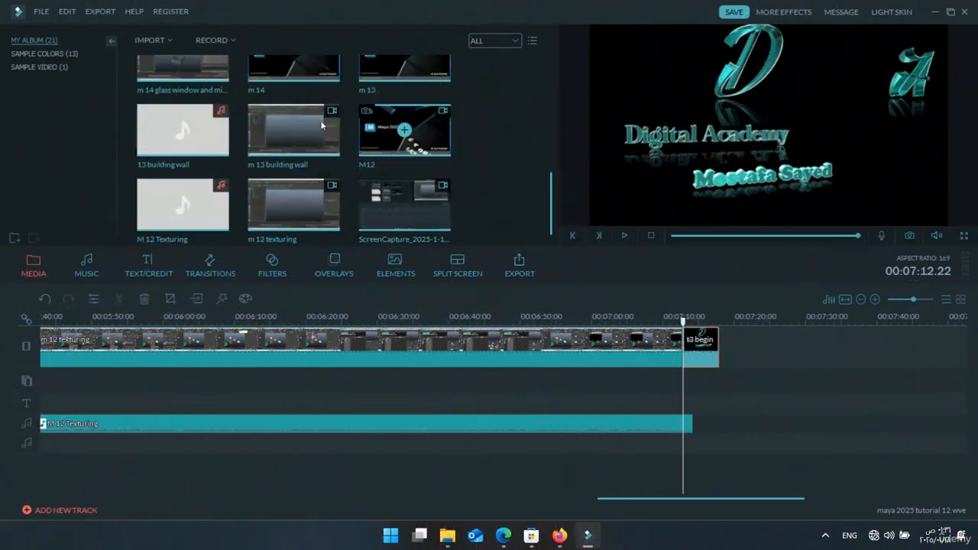
pyautogui.moveTo(404, 129); pyautogui.dragTo(538, 395)
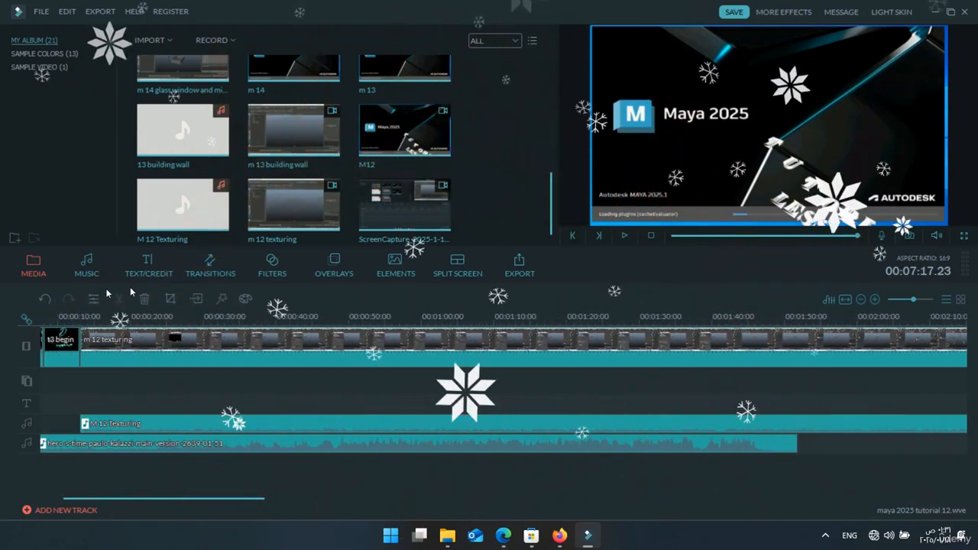
# - Play back the first few seconds of the timeline to preview the M12 intro clip
pyautogui.hscroll(3, 138, 405)
pyautogui.hscroll(-3, 138, 404)
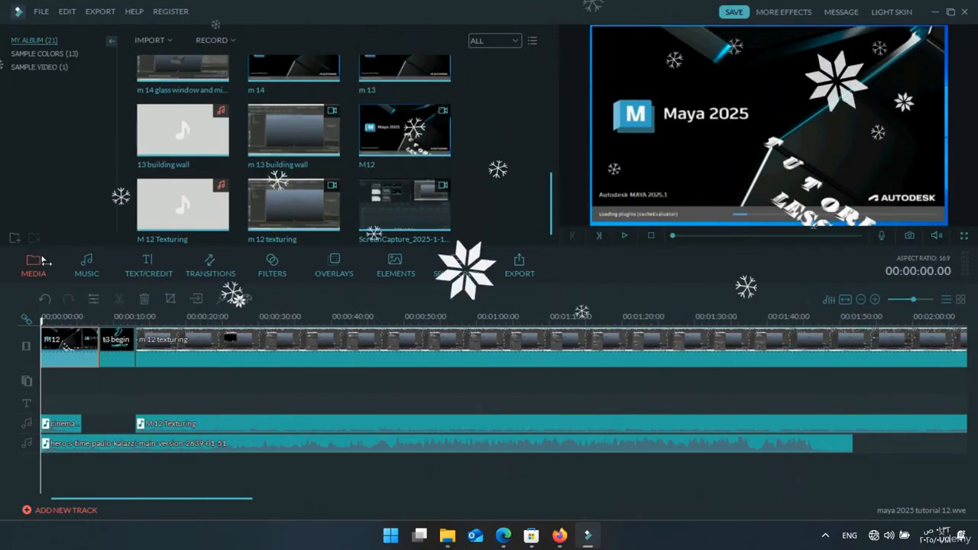
pyautogui.press('space')
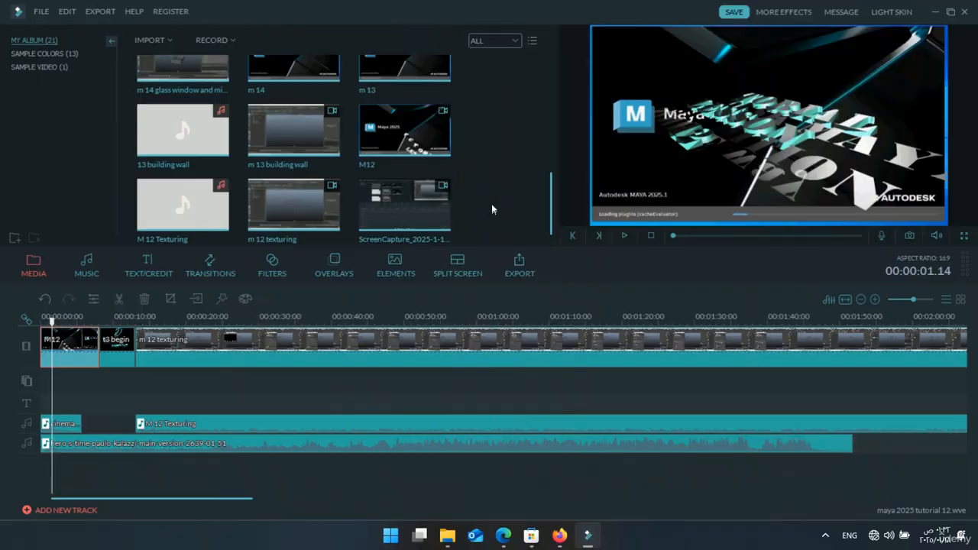
pyautogui.press('space')
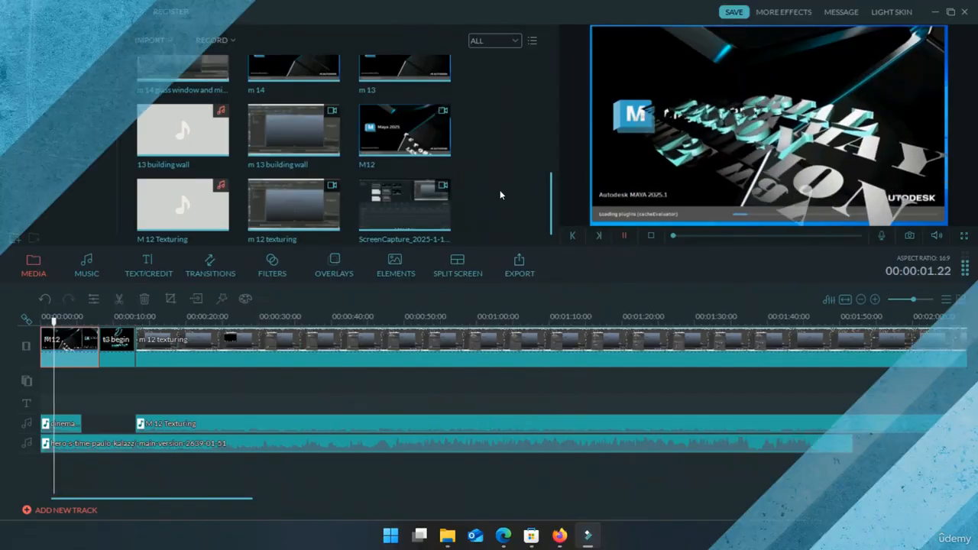
pyautogui.press('space')
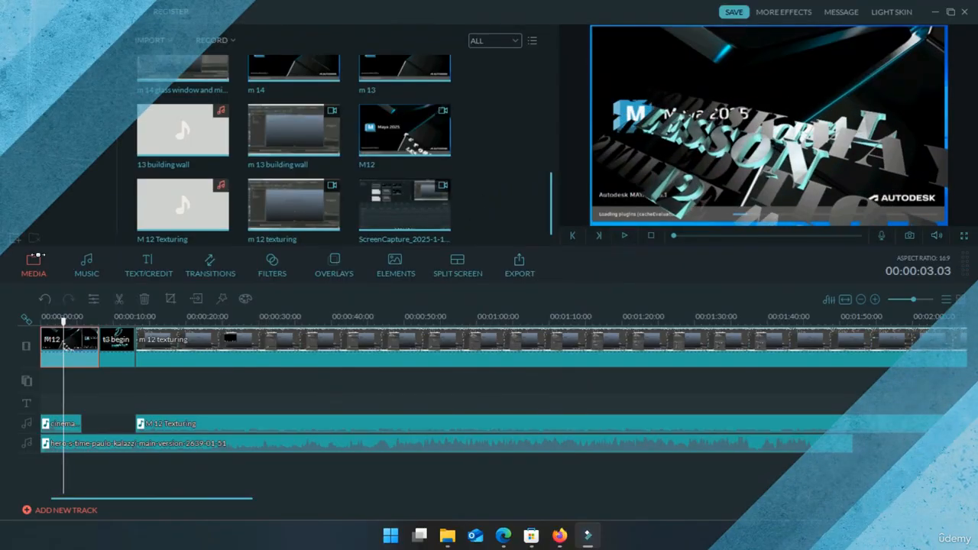
# - Split the opening M12 clip at 00:00:01.16
pyautogui.click(53, 339)
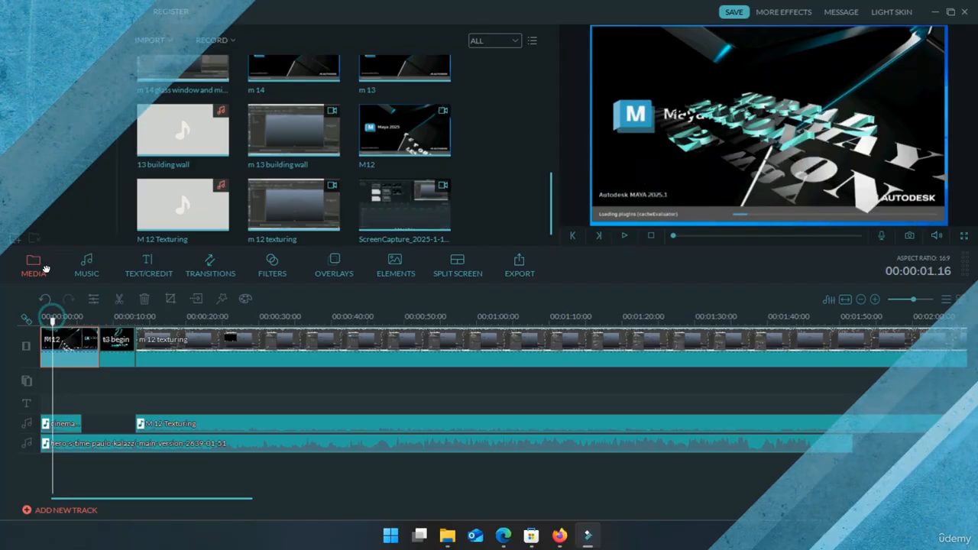
pyautogui.rightClick(54, 334)
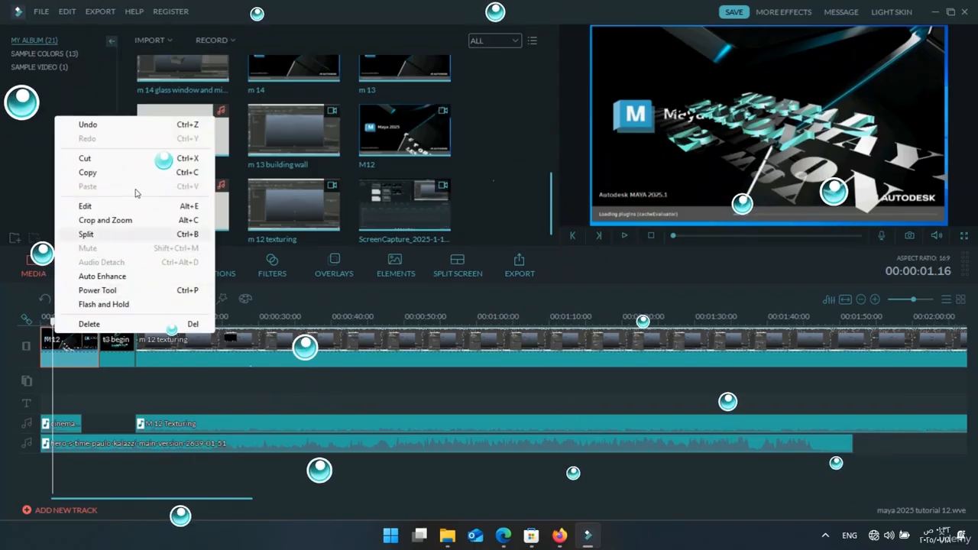
pyautogui.click(55, 274)
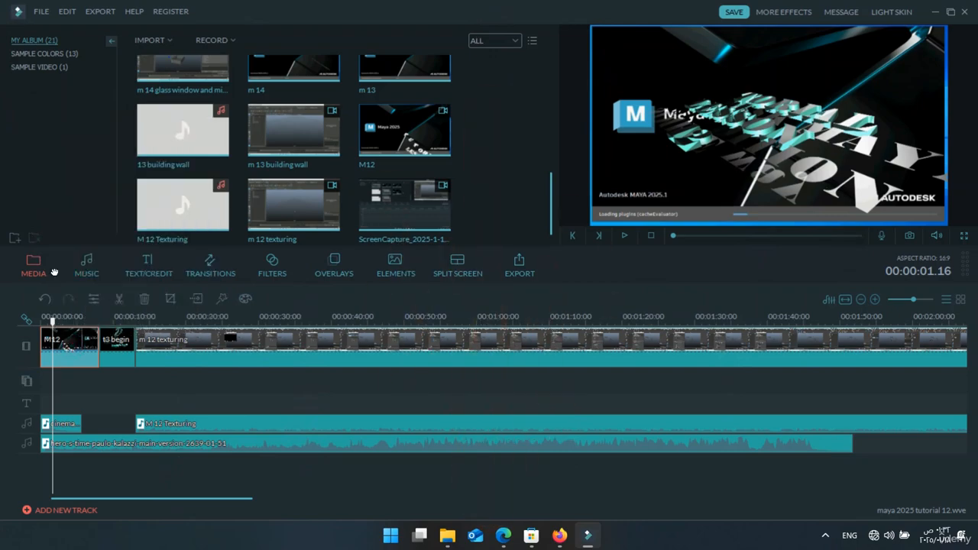
pyautogui.hotkey('ctrl', 'b')
# - Split the remaining part of the opening M12 clip at 00:00:04.03 and 00:00:06.08
pyautogui.click(56, 259)
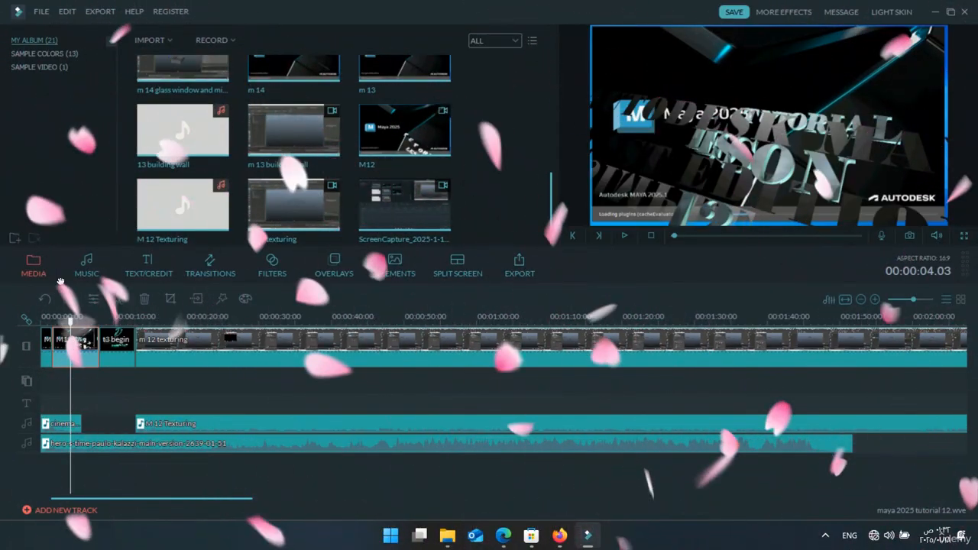
pyautogui.hotkey('ctrl', 'b')
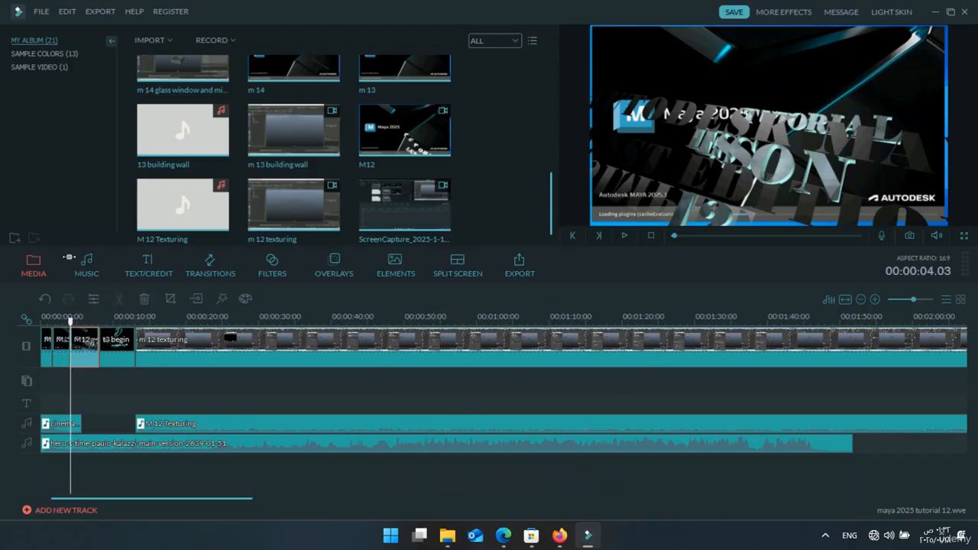
pyautogui.click(87, 320)
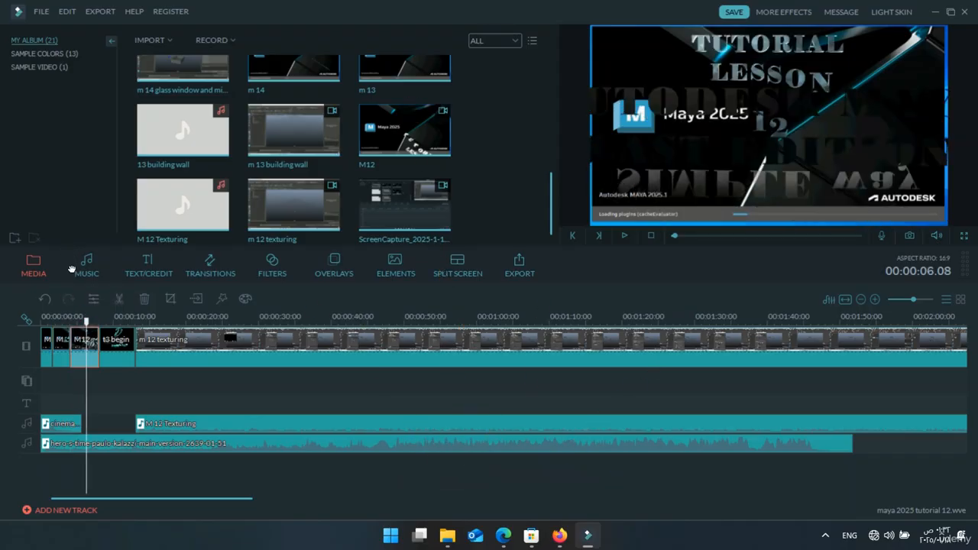
pyautogui.hotkey('ctrl', 'b')
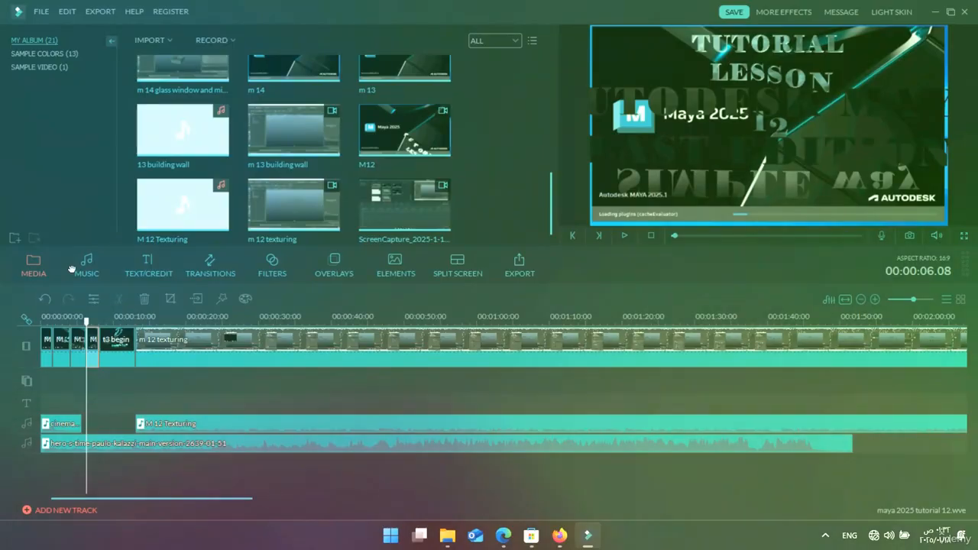
# - Split the opening t3 begin clip at 00:00:09.11 and 00:00:11.03
pyautogui.click(109, 347)
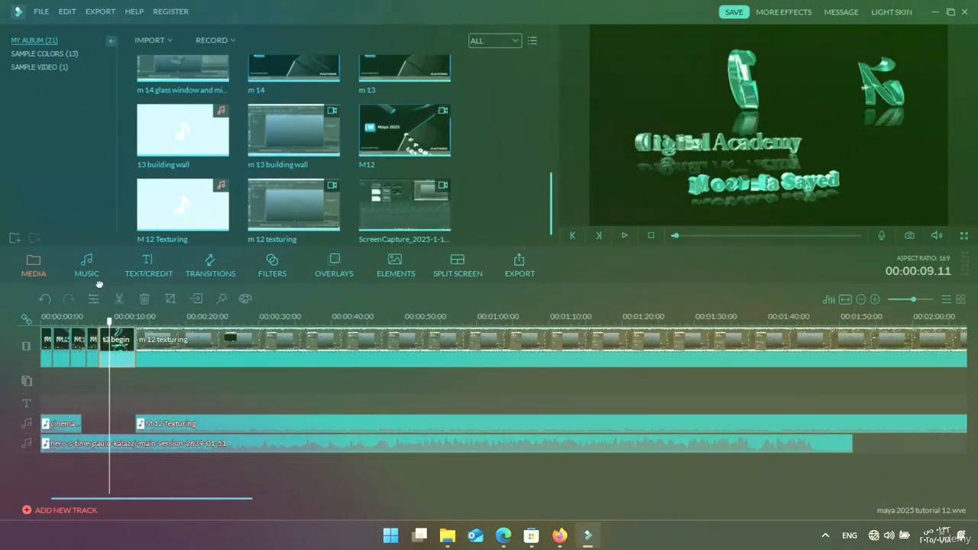
pyautogui.hotkey('ctrl', 'b')
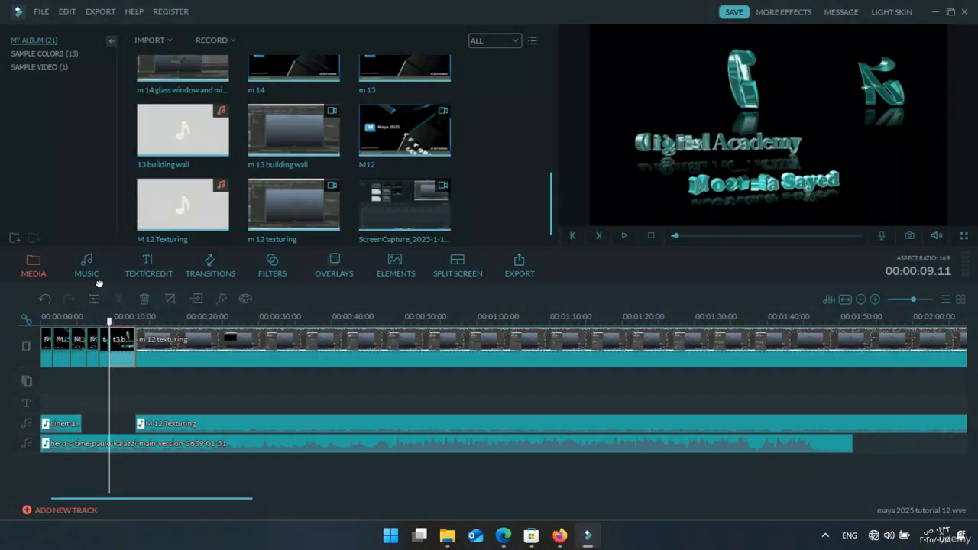
pyautogui.click(121, 320)
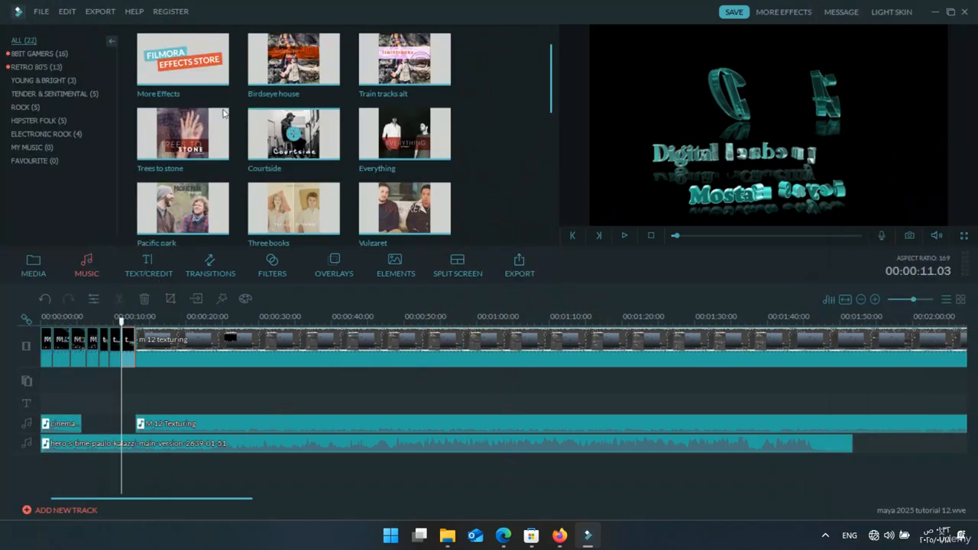
# - Examine the built-in music categories, including Tender & Sentimental, Electronic Rock and Young & Bright, and the text and credit presets
pyautogui.click(65, 91)
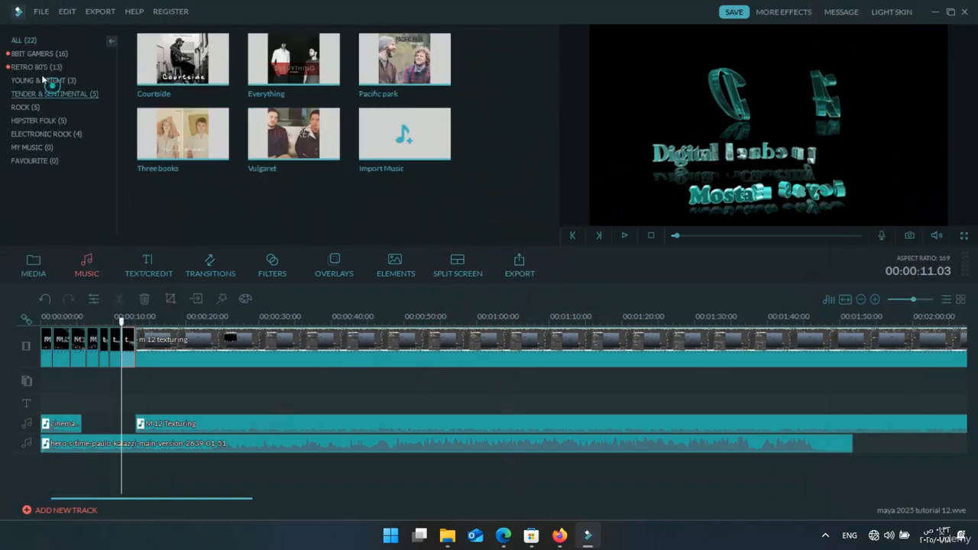
pyautogui.click(31, 106)
pyautogui.click(46, 134)
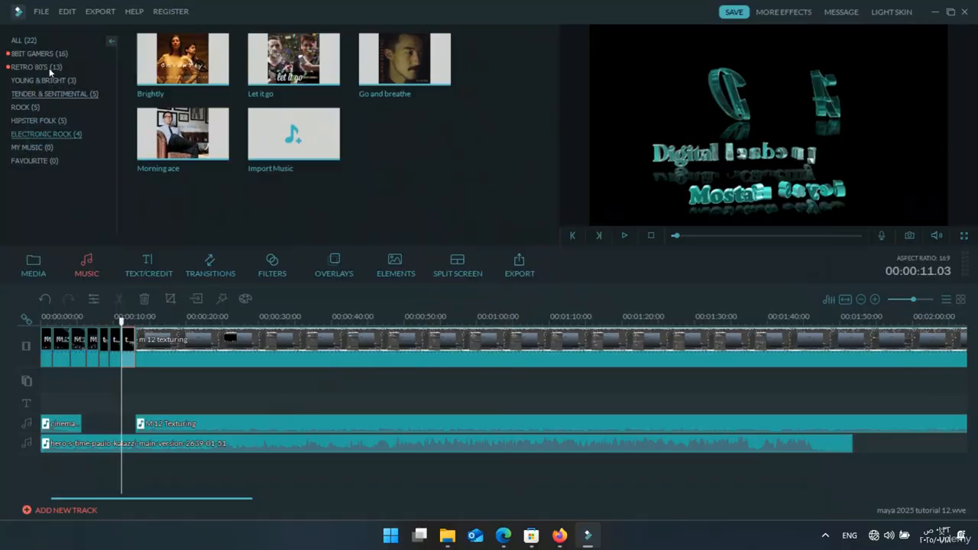
pyautogui.click(46, 80)
pyautogui.click(147, 264)
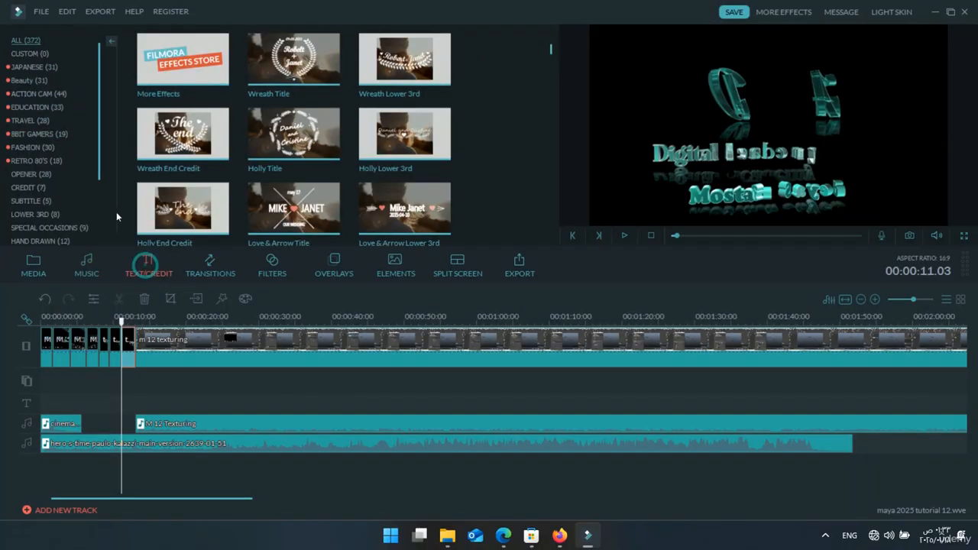
pyautogui.scroll(-5, 277, 115)
pyautogui.scroll(-15, 277, 115)
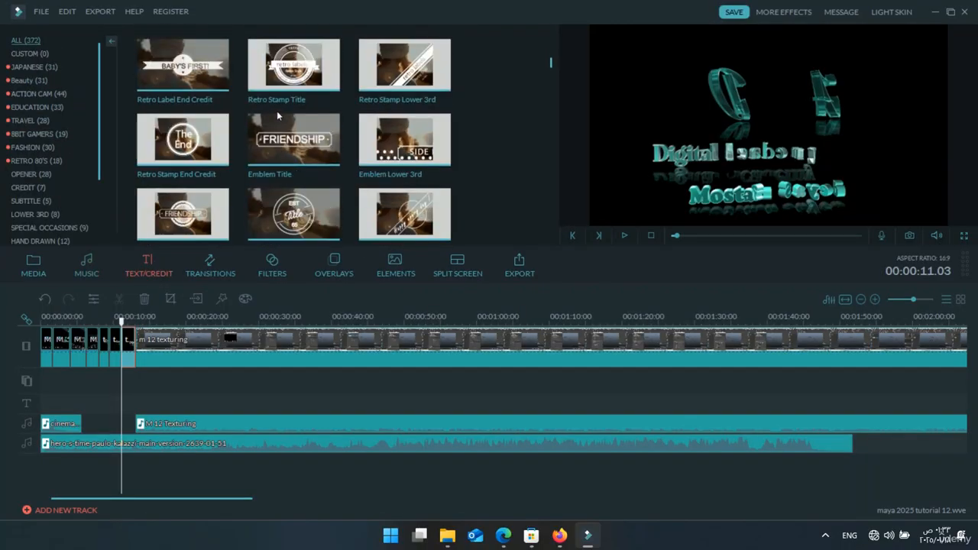
pyautogui.scroll(5, 278, 115)
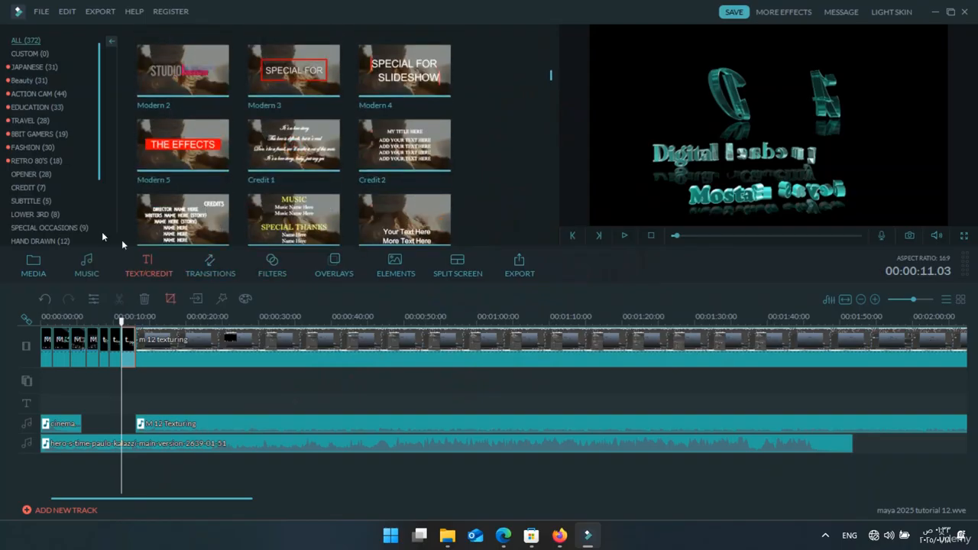
# - Look through the filter and transition libraries and preview Elemental Effects Transition 09
pyautogui.click(85, 265)
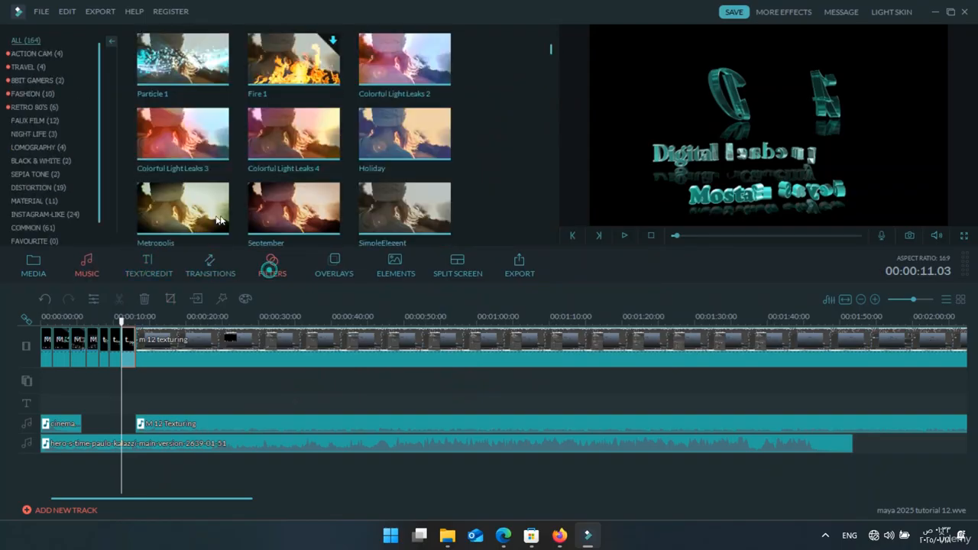
pyautogui.click(210, 265)
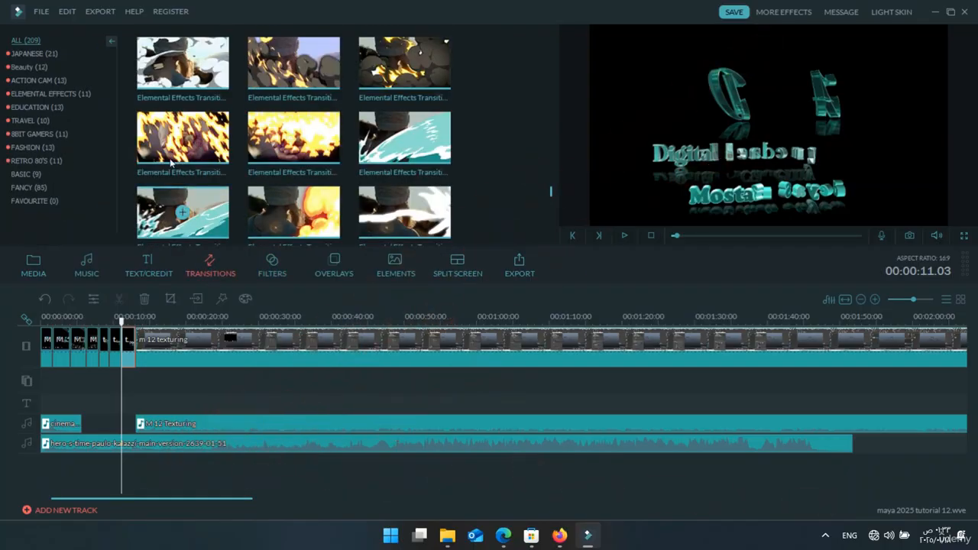
pyautogui.click(213, 201)
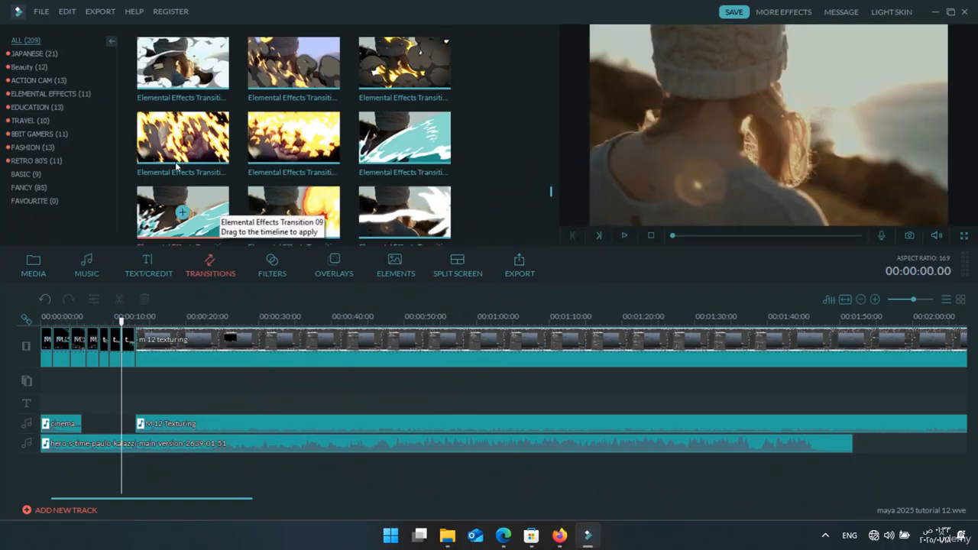
# - Apply Elemental Effects Transition 09 to the start of the opening M12 pieces, then fiery Elemental Effects transitions and Anime Transition 2 to the following pieces
pyautogui.moveTo(173, 167); pyautogui.dragTo(131, 262)
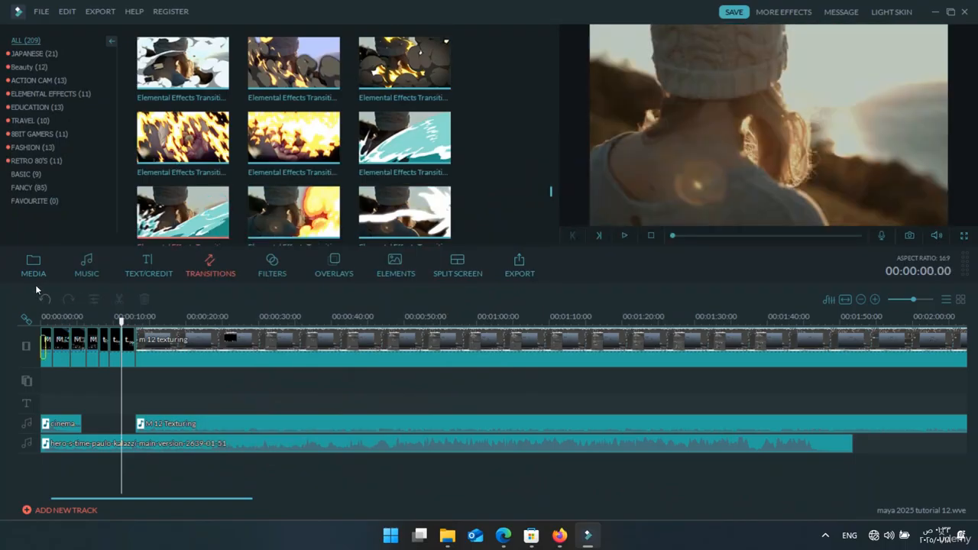
pyautogui.moveTo(35, 284); pyautogui.dragTo(98, 343)
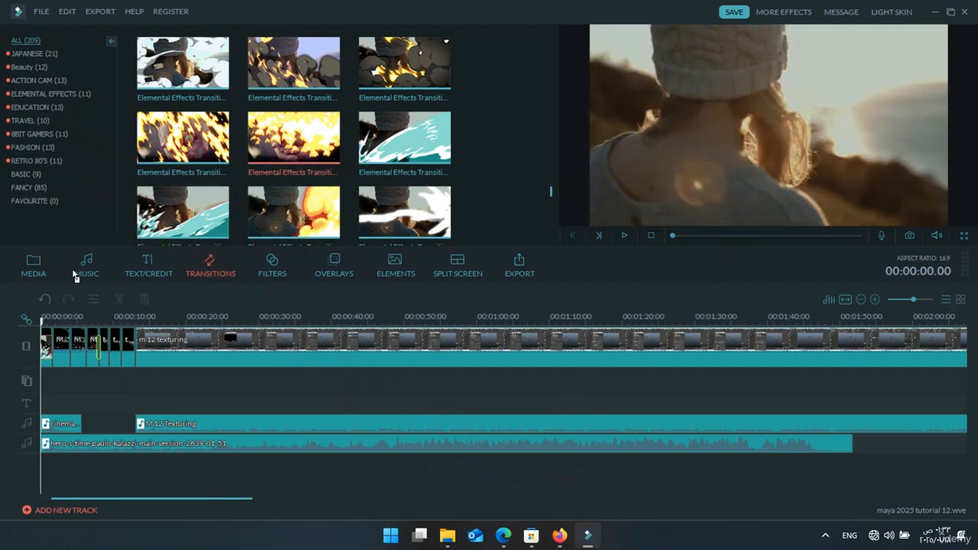
pyautogui.scroll(-4, 361, 142)
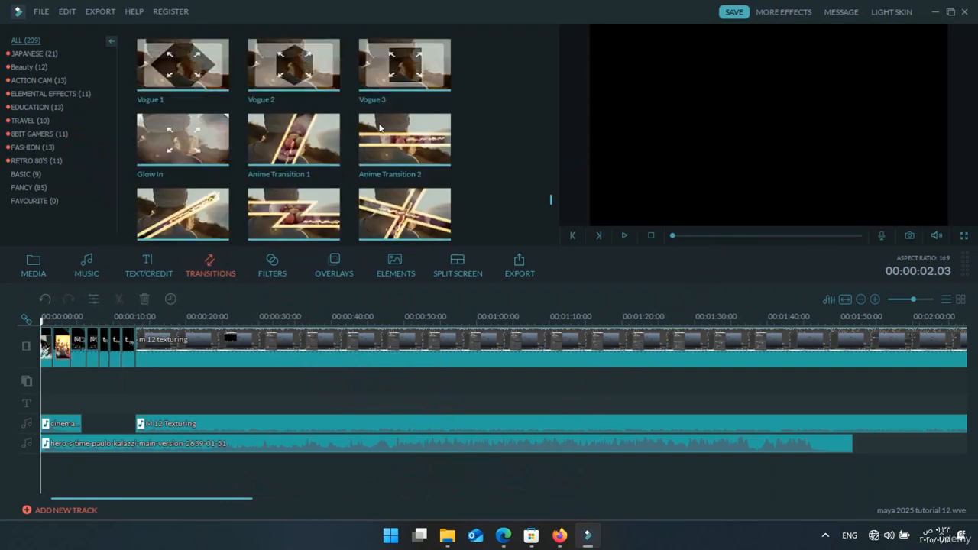
pyautogui.moveTo(367, 131); pyautogui.dragTo(99, 263)
pyautogui.moveTo(65, 290); pyautogui.dragTo(79, 345)
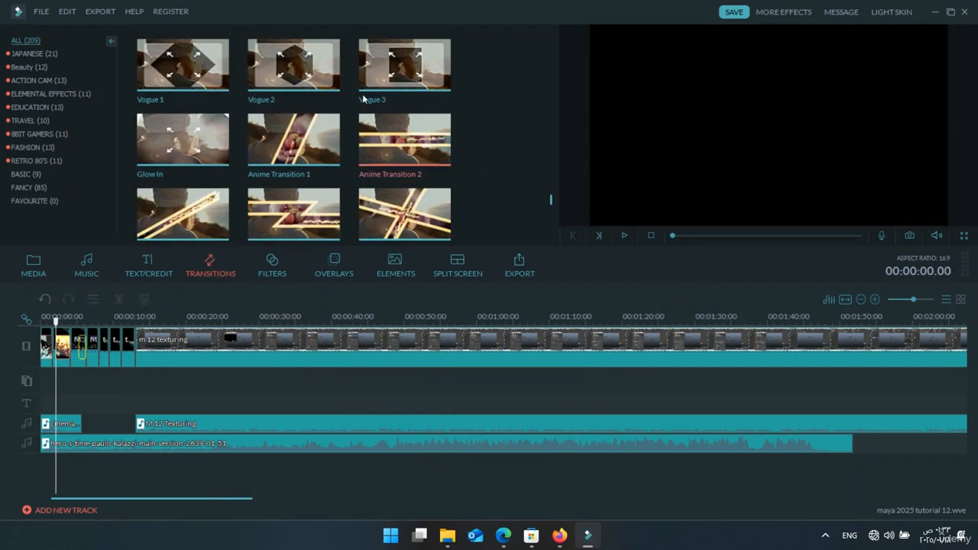
pyautogui.scroll(4, 349, 104)
pyautogui.click(401, 65)
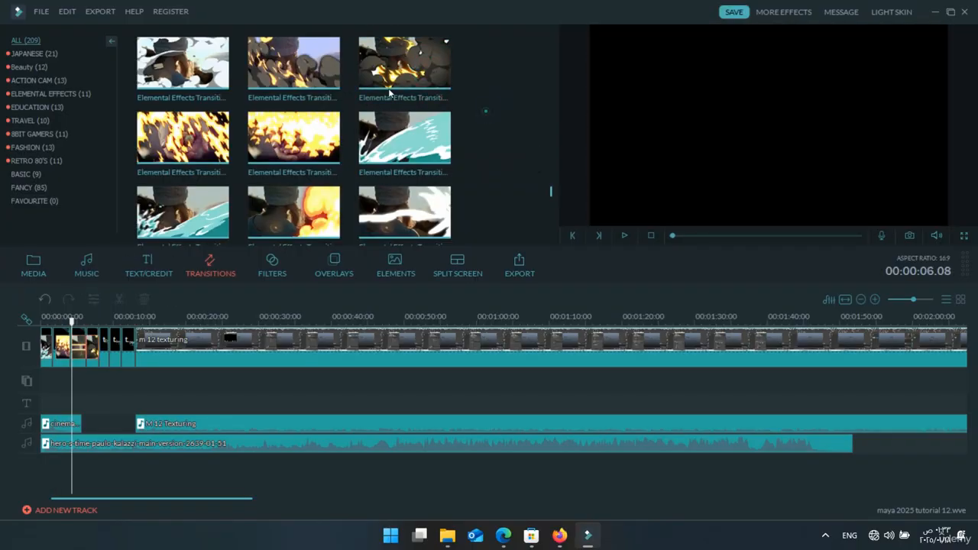
# - Add an Education Workshop transition to the opening t3 begin pieces and an Education Kids transition where the m 12 texturing recording starts
pyautogui.scroll(2, 342, 120)
pyautogui.moveTo(386, 132); pyautogui.dragTo(105, 348)
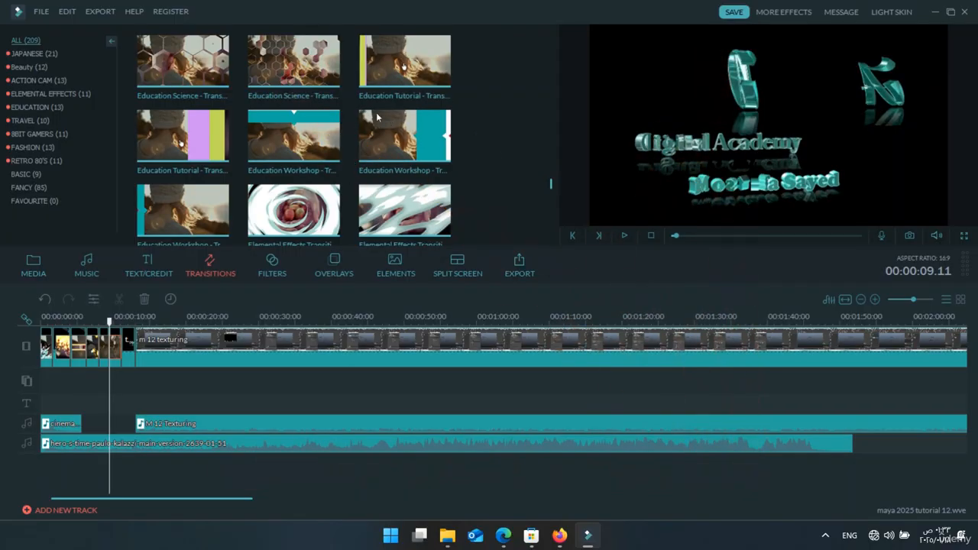
pyautogui.scroll(3, 354, 104)
pyautogui.moveTo(404, 134); pyautogui.dragTo(120, 280)
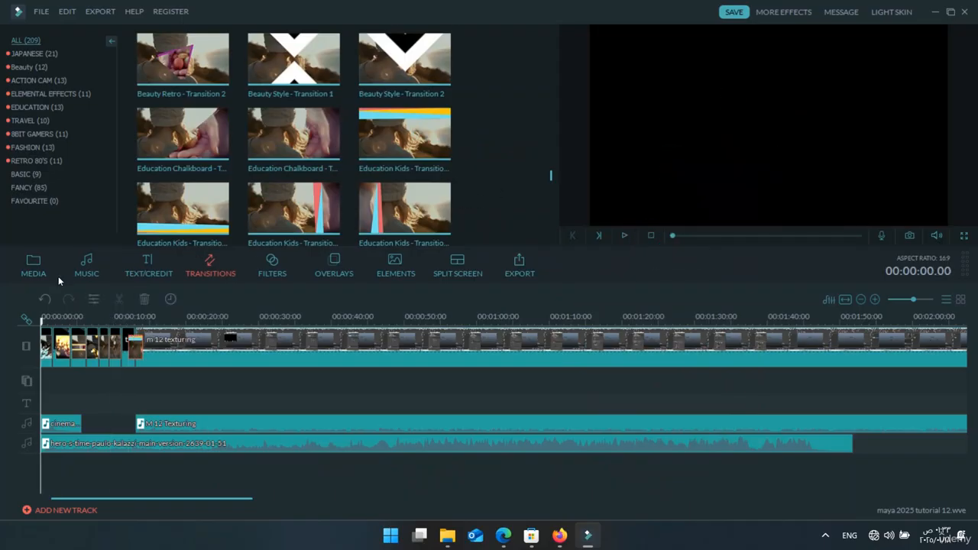
# - Play back the intro and check the transitions between the opening M12 and t3 begin pieces
pyautogui.press('space')
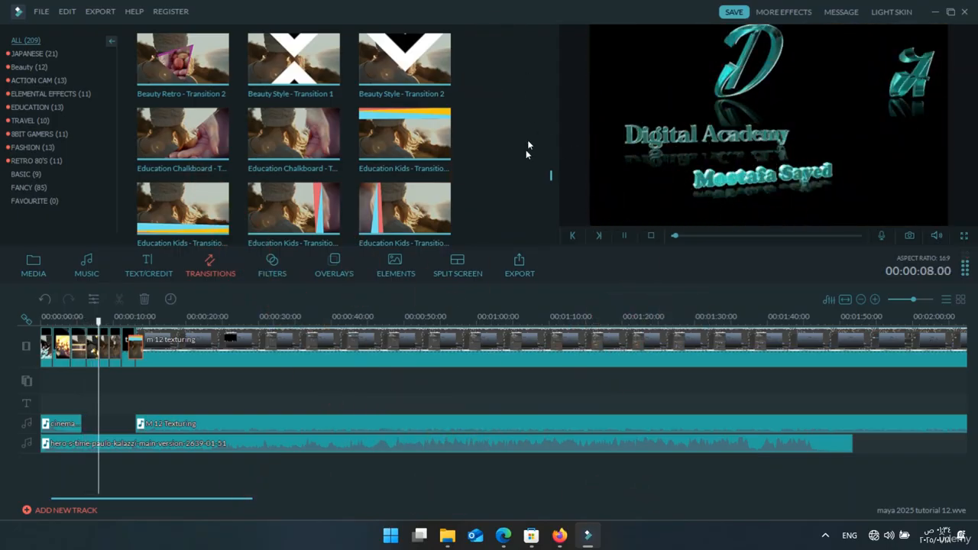
pyautogui.press('space')
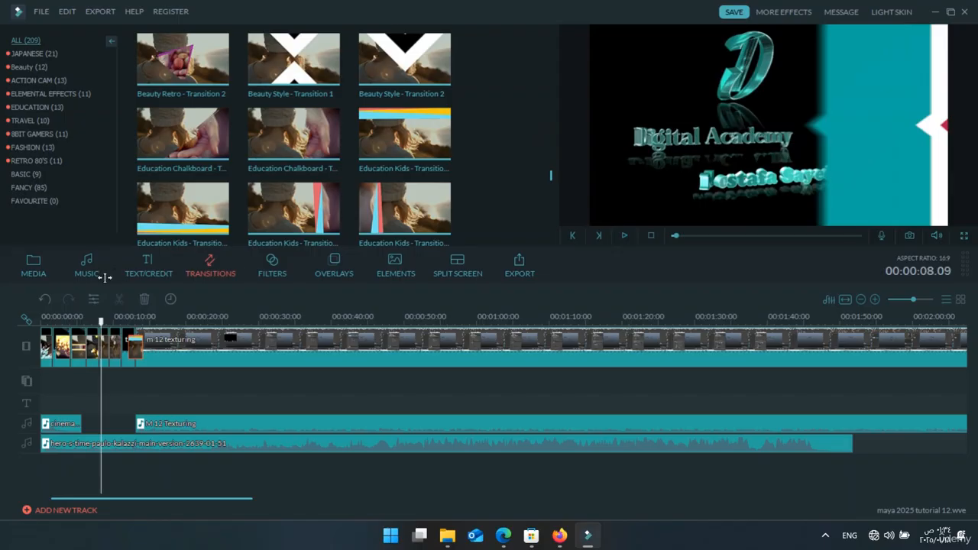
pyautogui.click(108, 320)
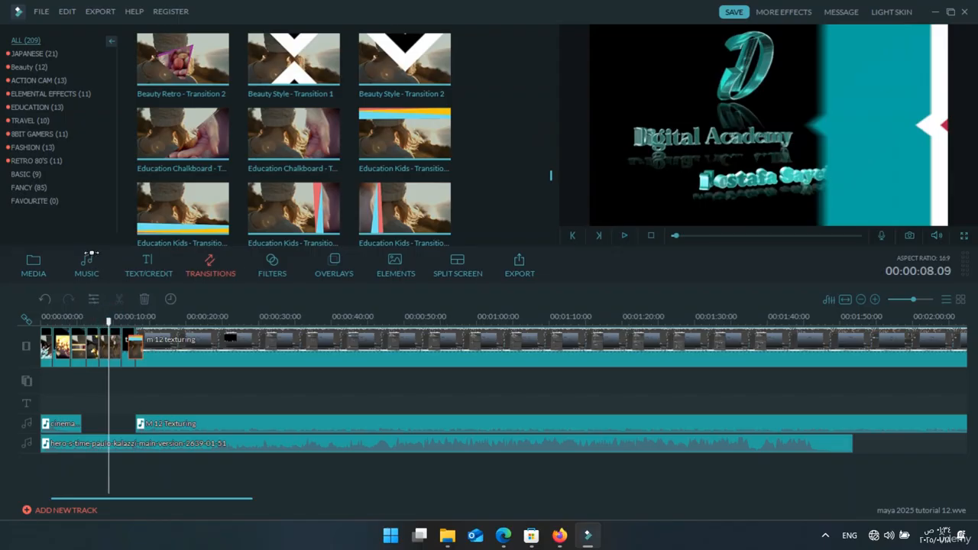
pyautogui.click(117, 316)
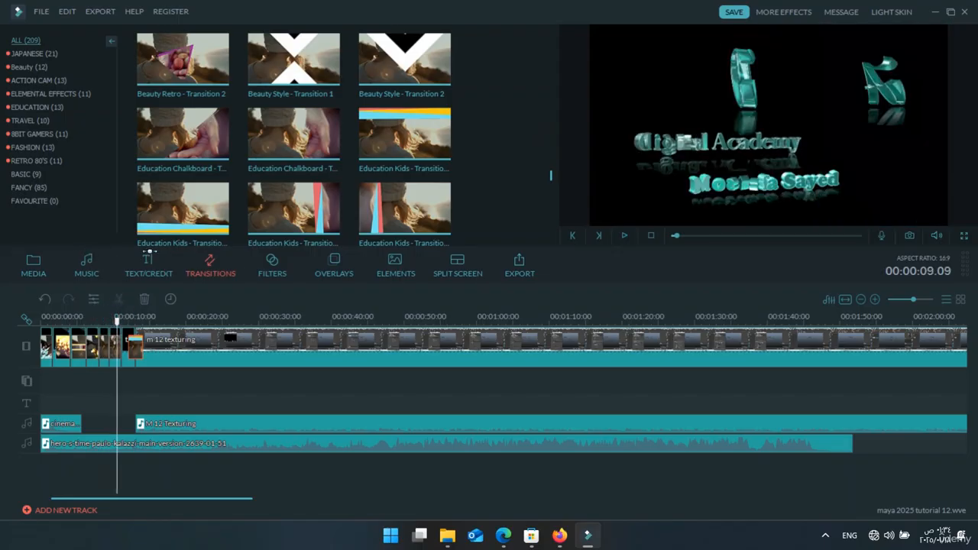
pyautogui.click(283, 214)
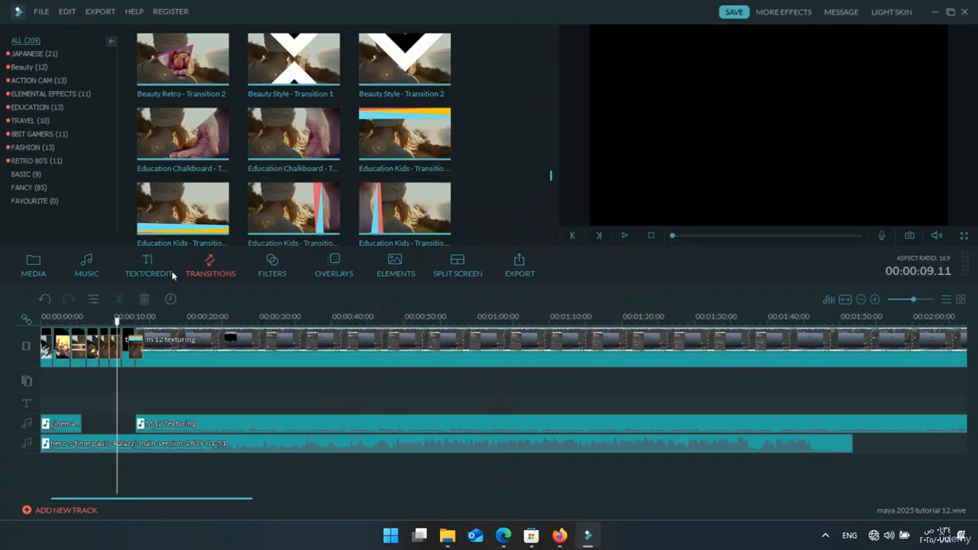
# - Split the closing t3 begin clip into three pieces and the closing M12 clip at 00:07:23.12 and 00:07:19.09
pyautogui.hscroll(15, 189, 402)
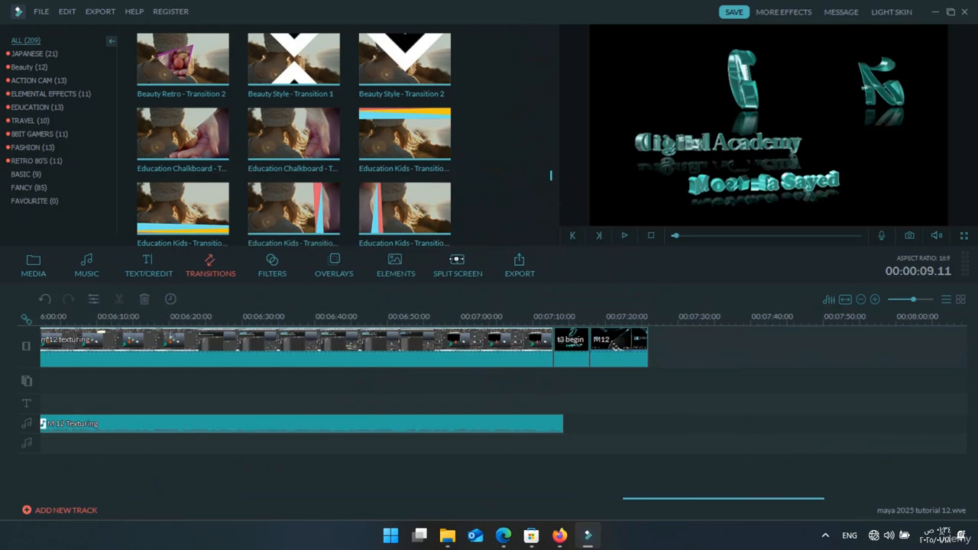
pyautogui.click(572, 353)
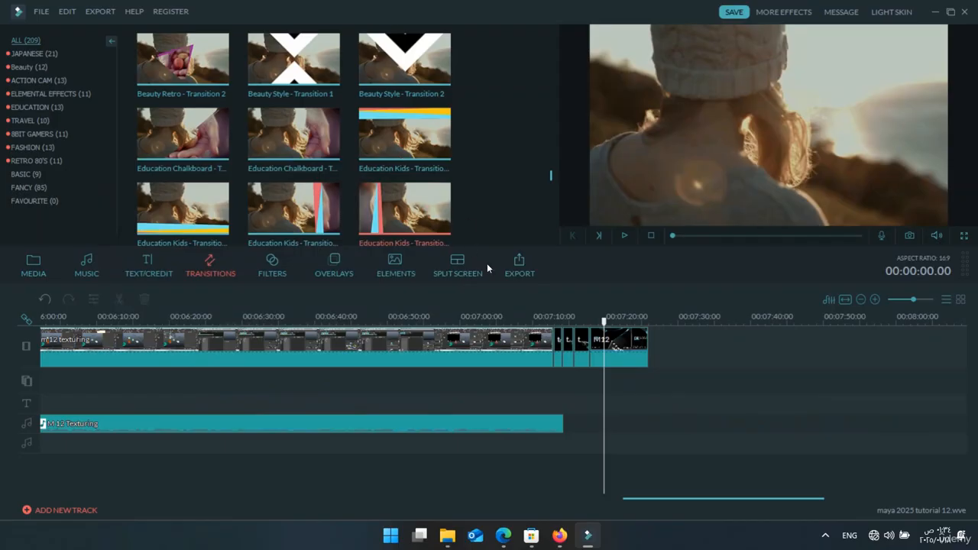
pyautogui.press('space')
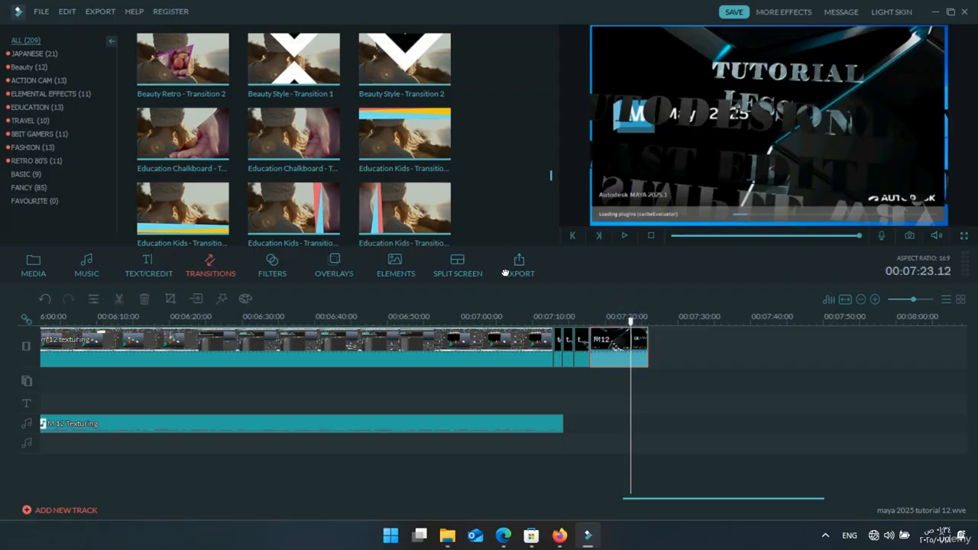
pyautogui.hotkey('ctrl', 'b')
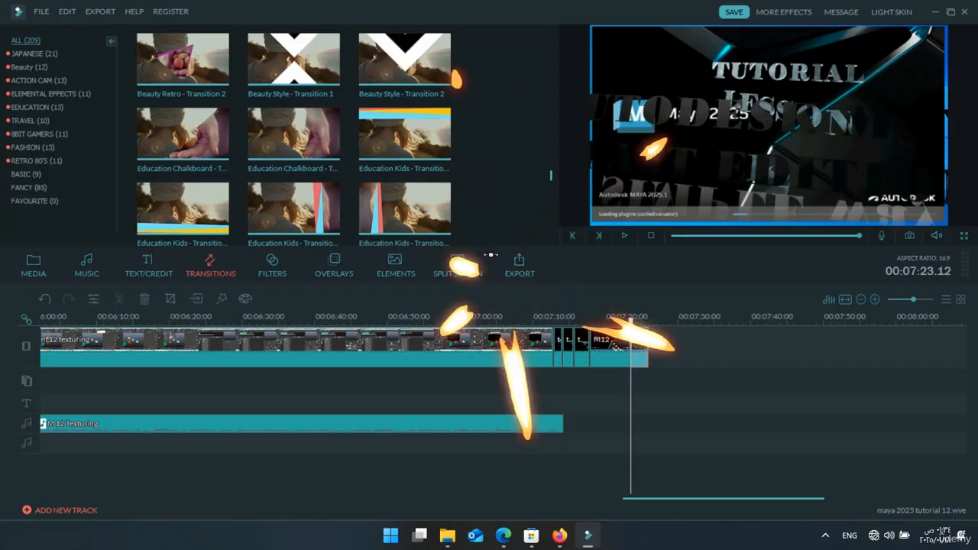
pyautogui.click(613, 321)
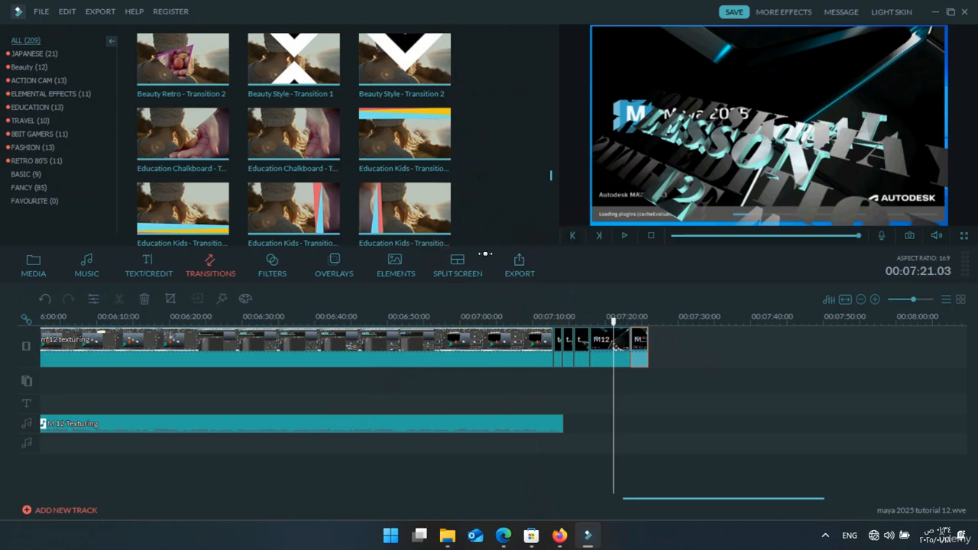
pyautogui.click(600, 321)
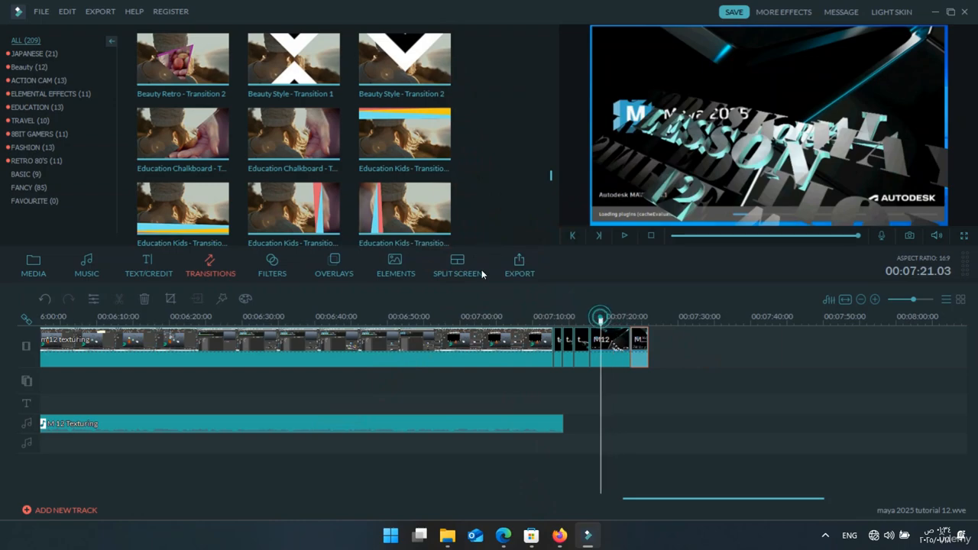
pyautogui.click(611, 348)
pyautogui.hotkey('ctrl', 'b')
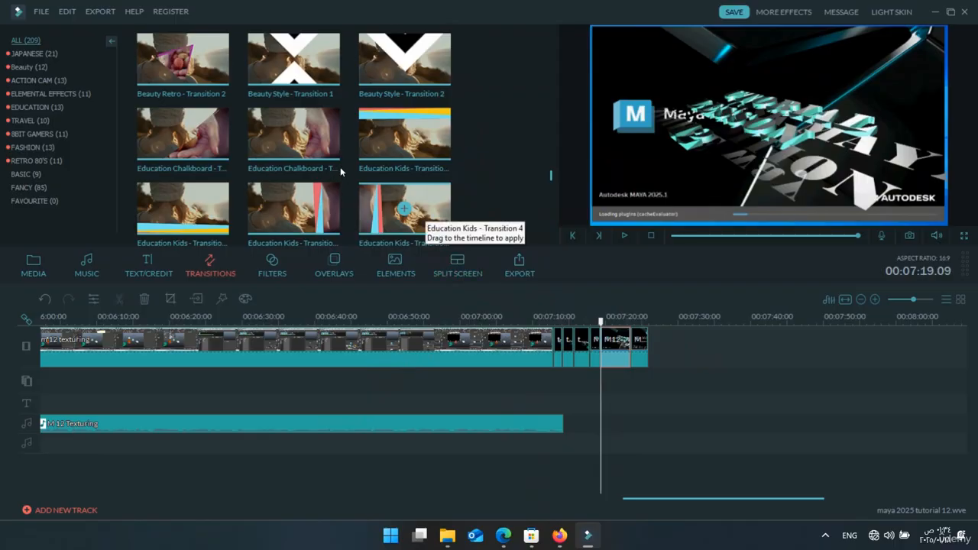
# - Add Education Kids - Transition 4 at the end of the recording and Nordic Cabin Transition 2 to the last closing t3 begin piece
pyautogui.click(404, 208)
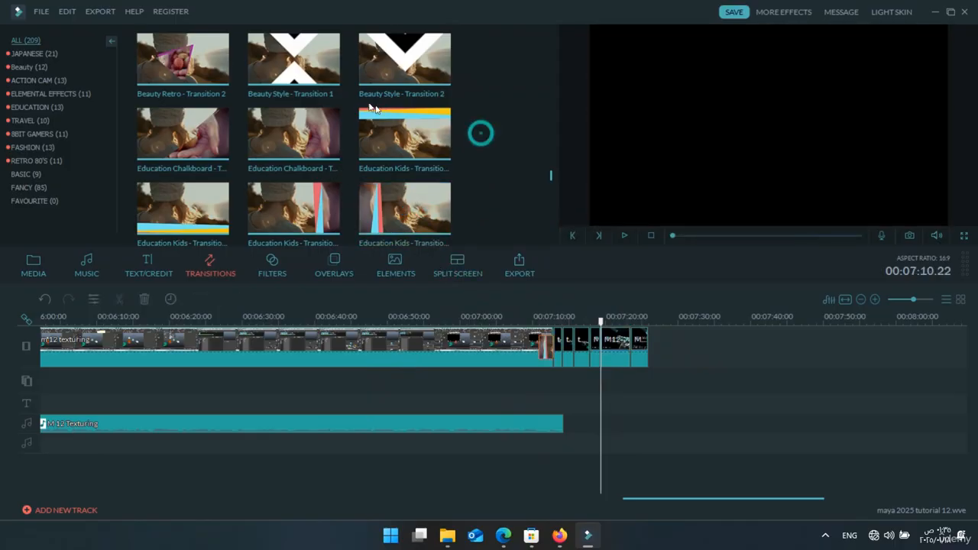
pyautogui.scroll(3, 480, 130)
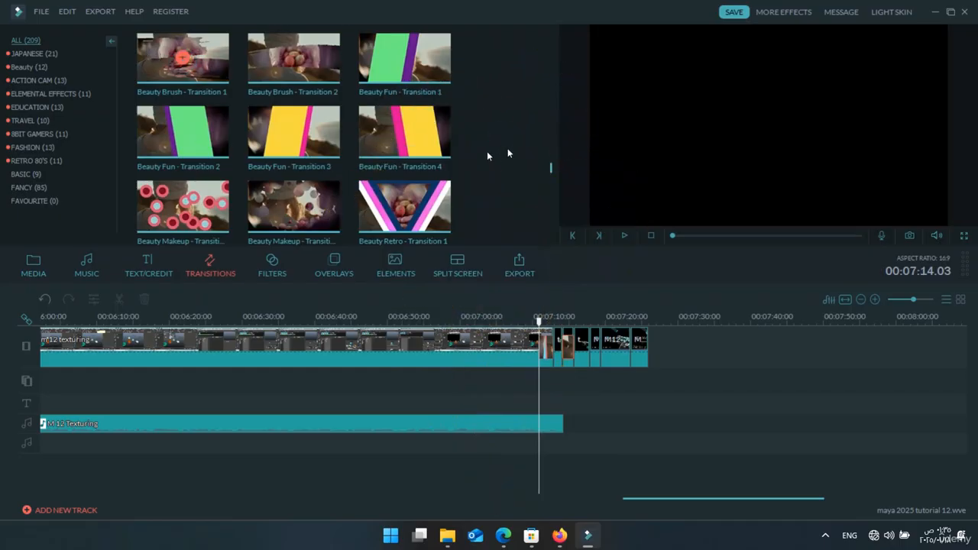
pyautogui.scroll(-10, 519, 143)
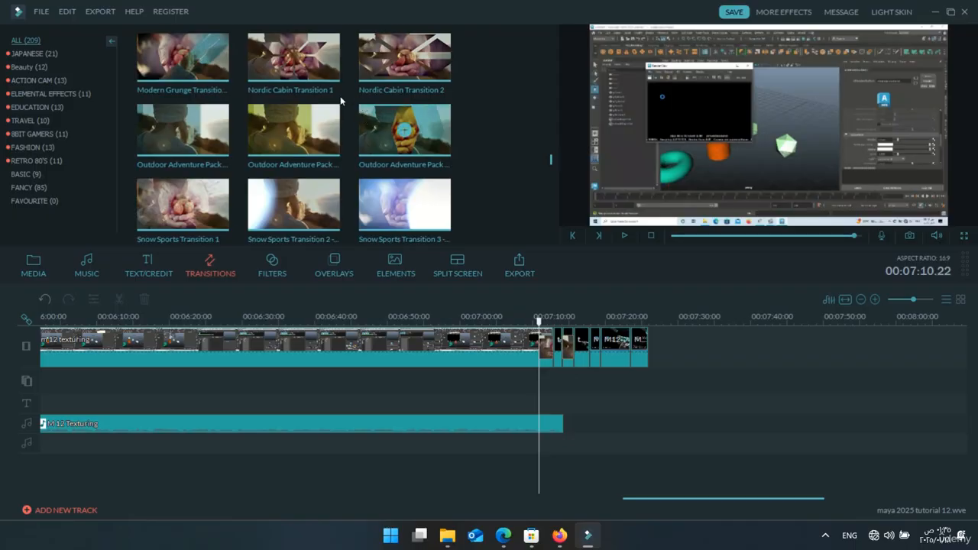
pyautogui.click(428, 126)
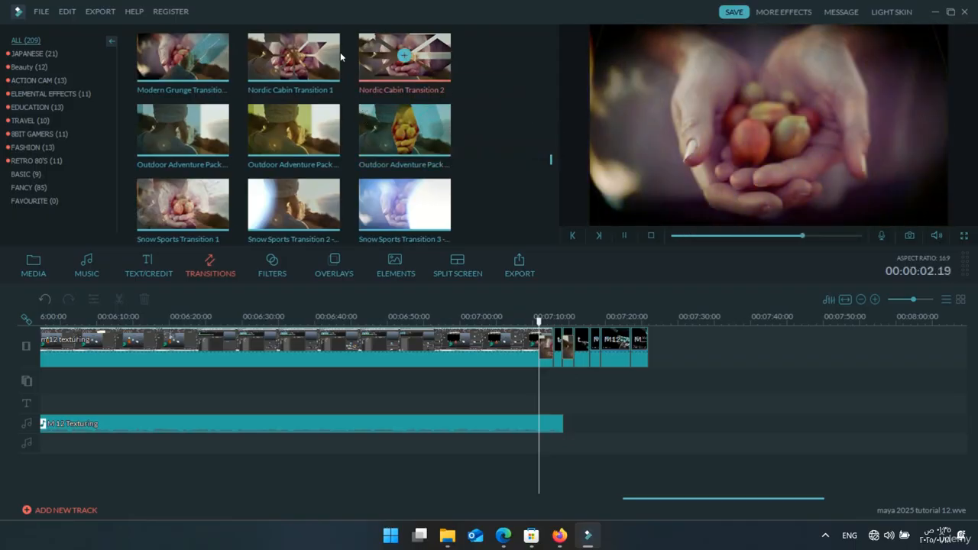
pyautogui.click(340, 52)
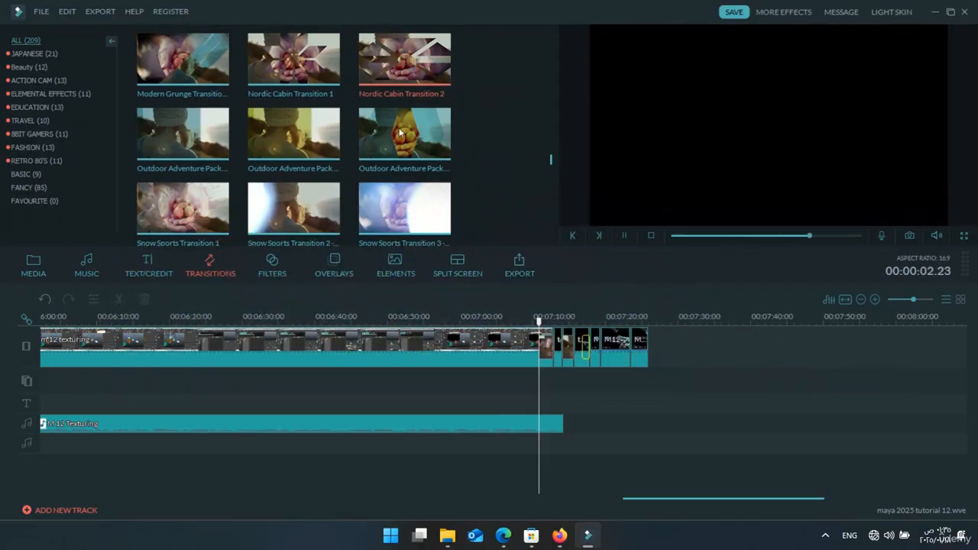
# - Add Pixel Sweep 1, Before You Go-Go 5 and Rotating Rectangle transitions to the closing M12 pieces
pyautogui.scroll(3, 497, 160)
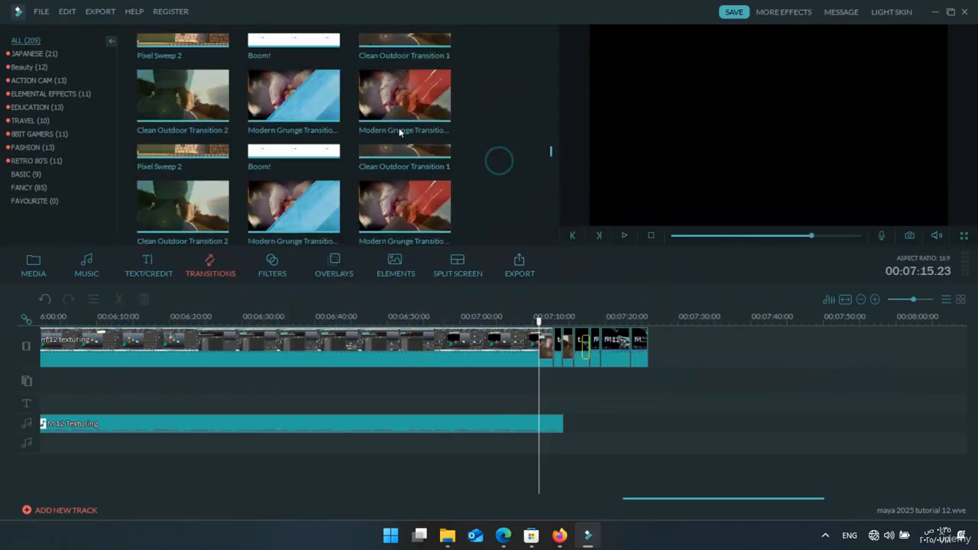
pyautogui.click(374, 80)
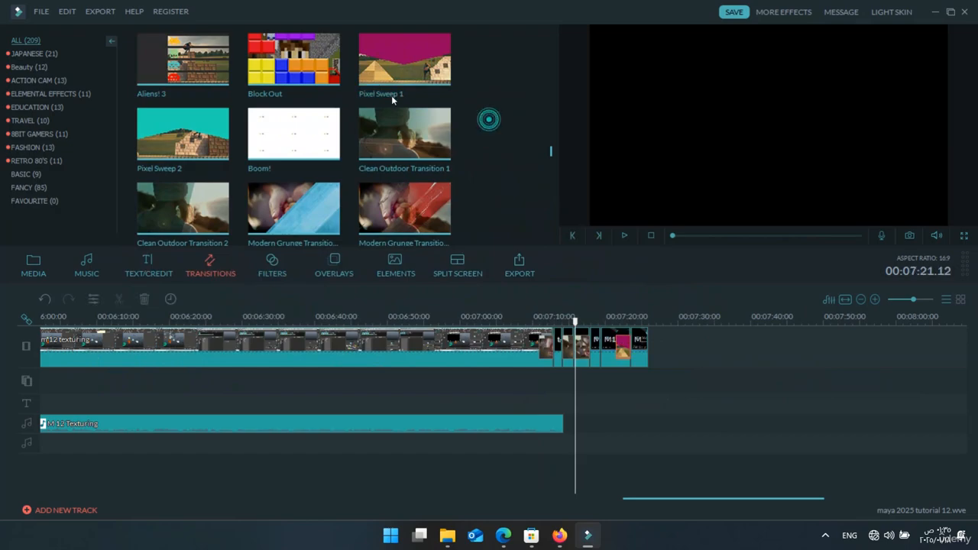
pyautogui.scroll(-5, 382, 114)
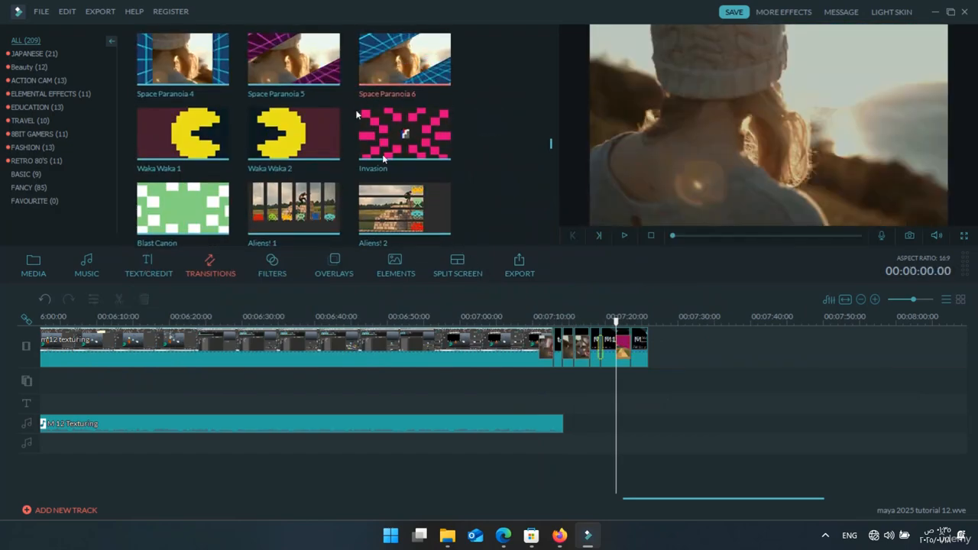
pyautogui.scroll(2, 378, 92)
pyautogui.click(404, 131)
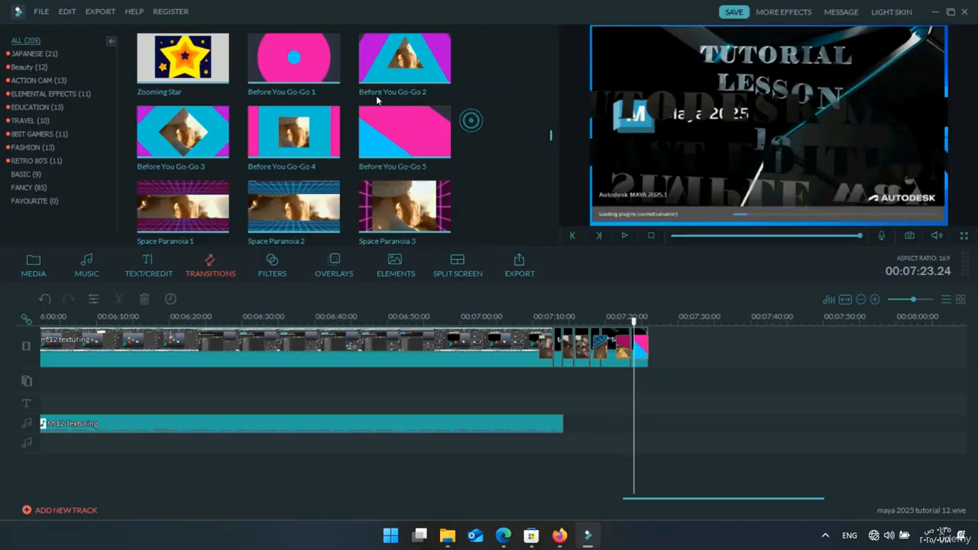
pyautogui.scroll(2, 376, 95)
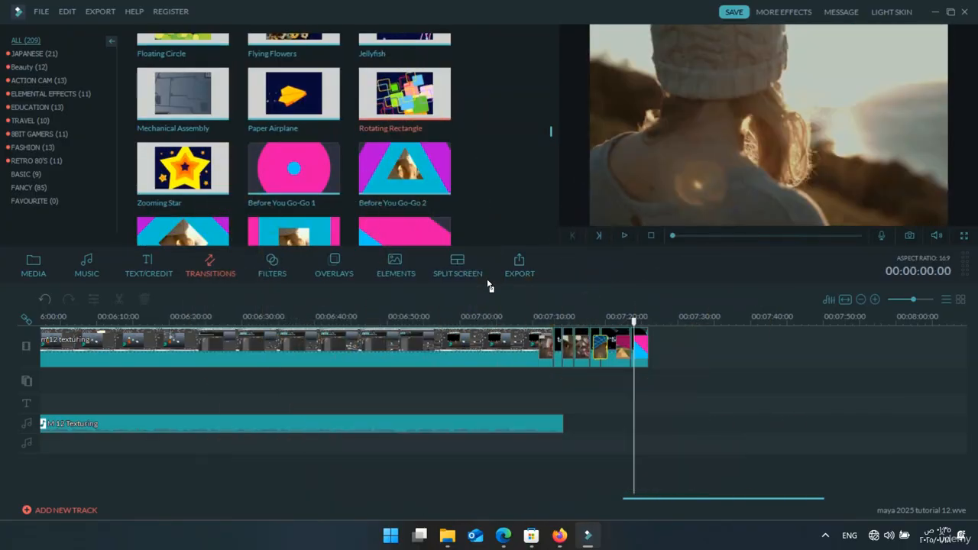
pyautogui.click(571, 407)
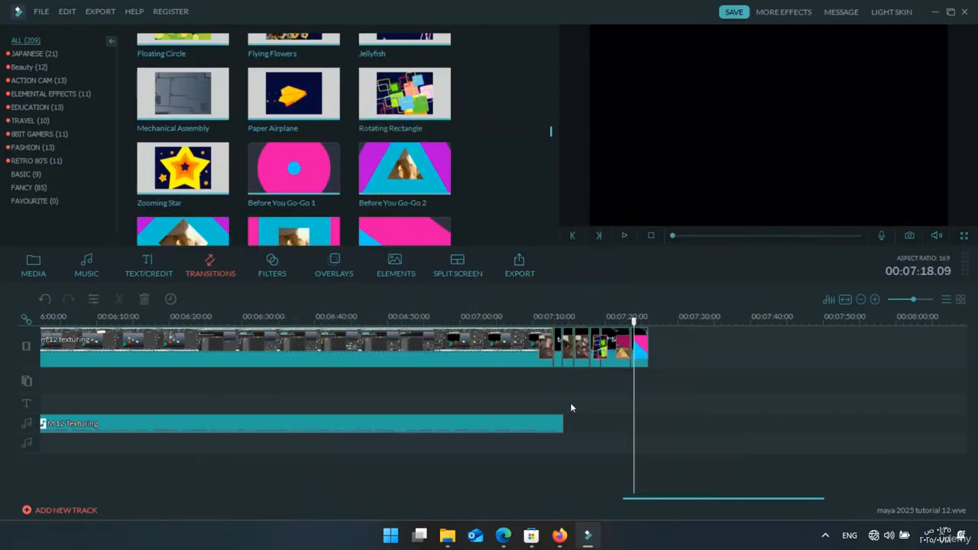
# - Split the hero's time music at 00:00:13.08 and open the audio settings of its first part
pyautogui.scroll(15, 579, 398)
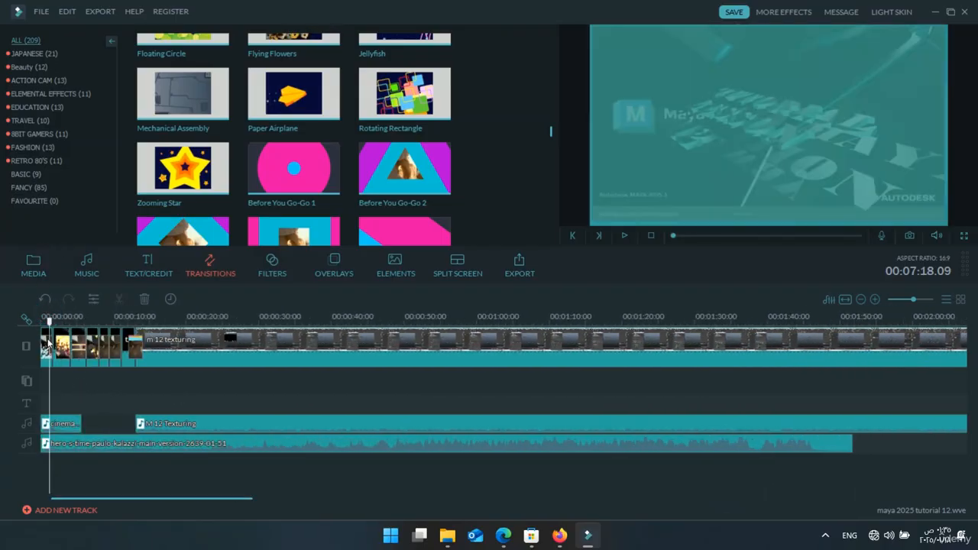
pyautogui.click(49, 317)
pyautogui.doubleClick(61, 424)
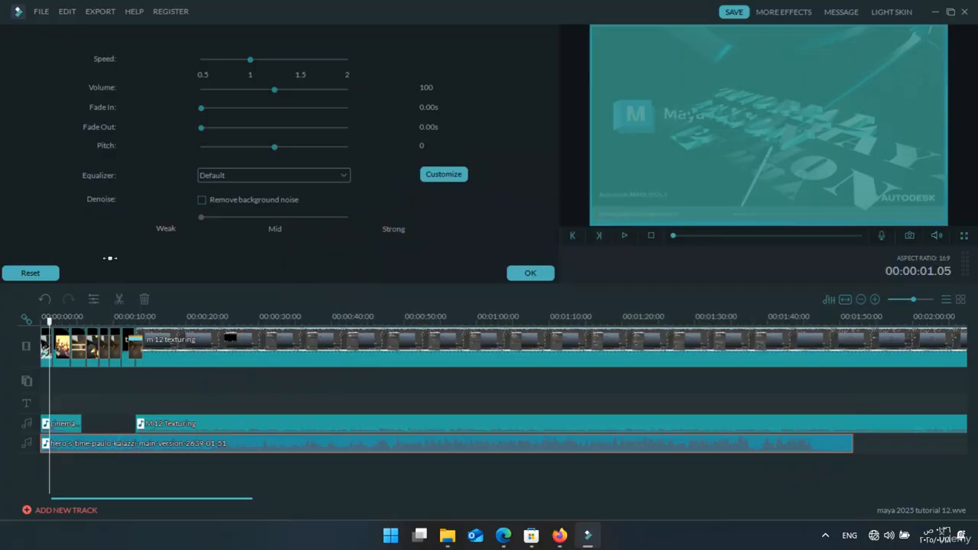
pyautogui.press('Down')
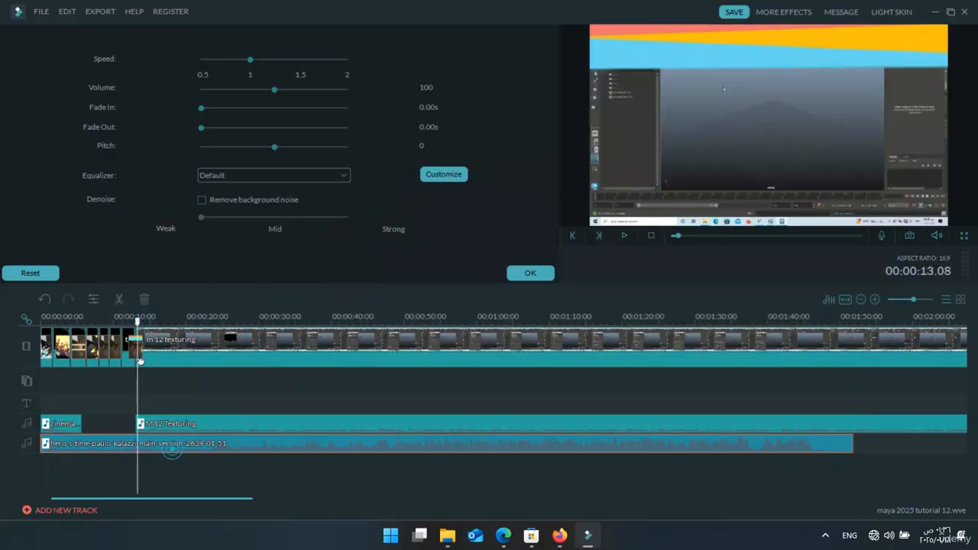
pyautogui.hotkey('ctrl', 'b')
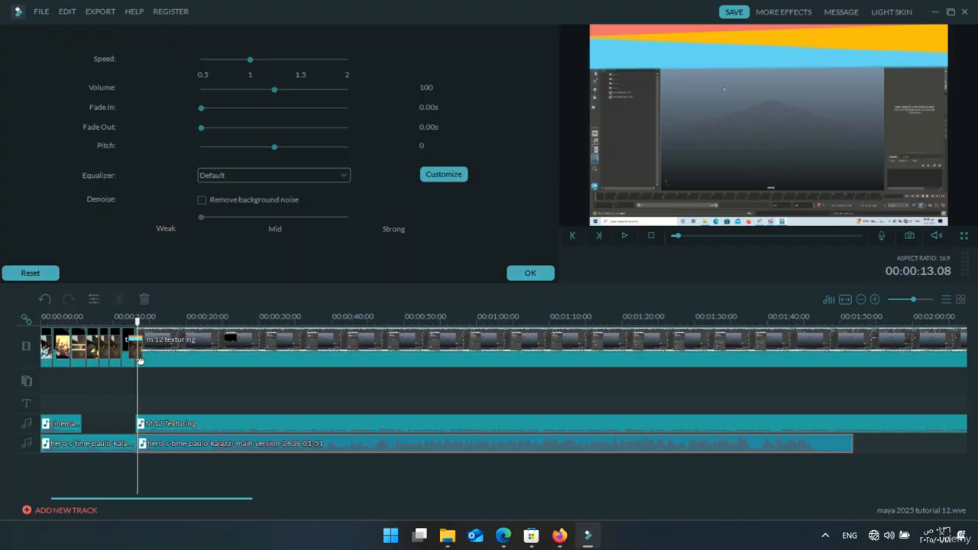
pyautogui.click(98, 446)
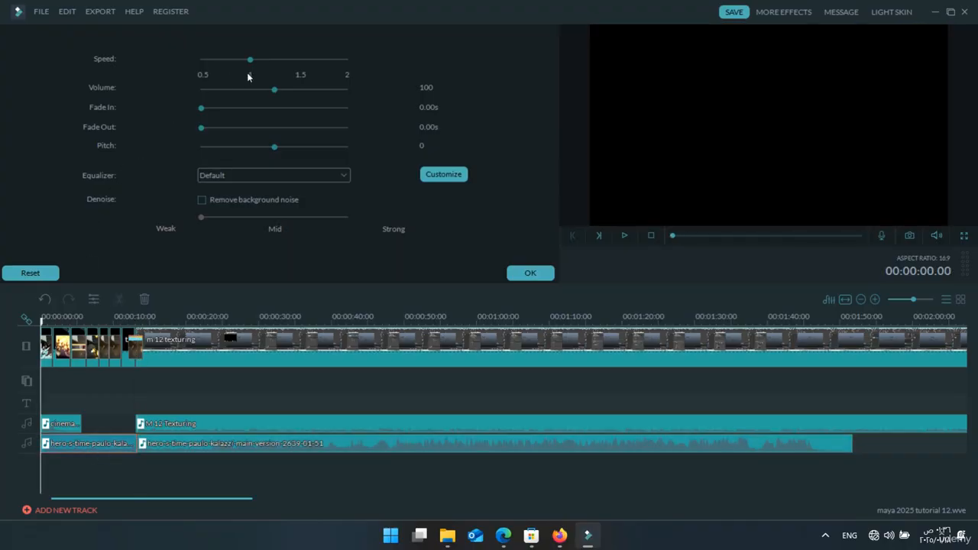
# - Lower the volume of the hero's time music from 00:00:13.08 onward and play back the start of the recording to check it
pyautogui.click(139, 325)
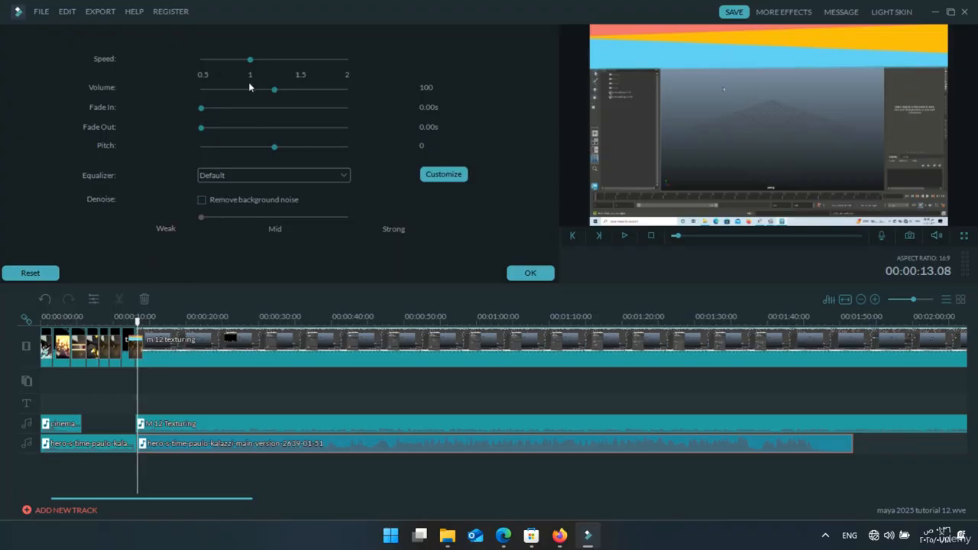
pyautogui.moveTo(219, 73); pyautogui.dragTo(159, 73)
pyautogui.moveTo(173, 87); pyautogui.dragTo(186, 106)
pyautogui.press('Return')
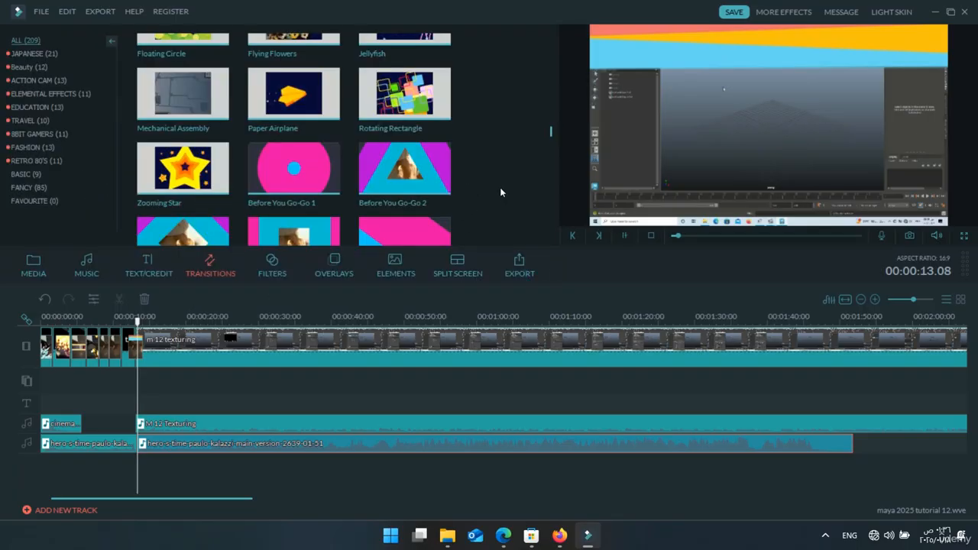
pyautogui.press('space')
pyautogui.click(119, 316)
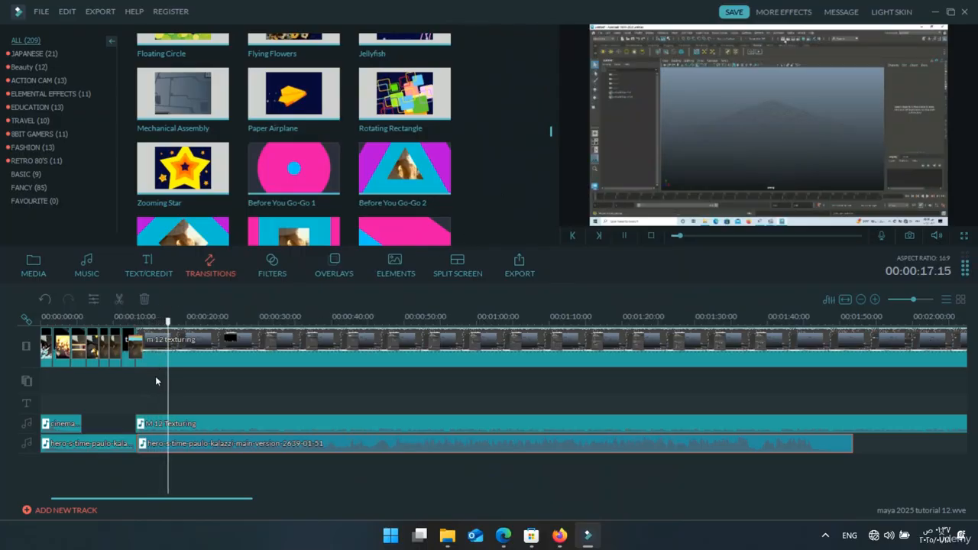
pyautogui.scroll(-2, 186, 400)
pyautogui.scroll(-2, 186, 399)
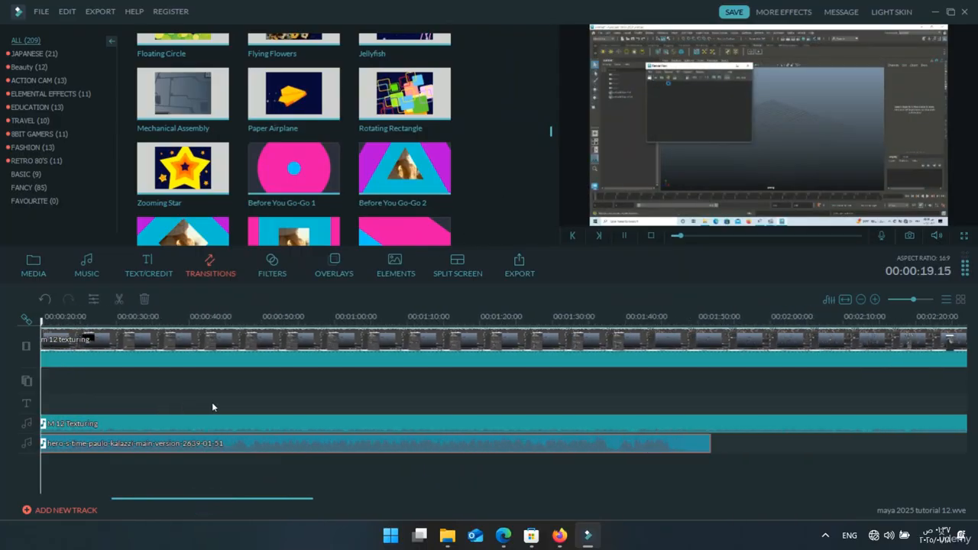
pyautogui.press('space')
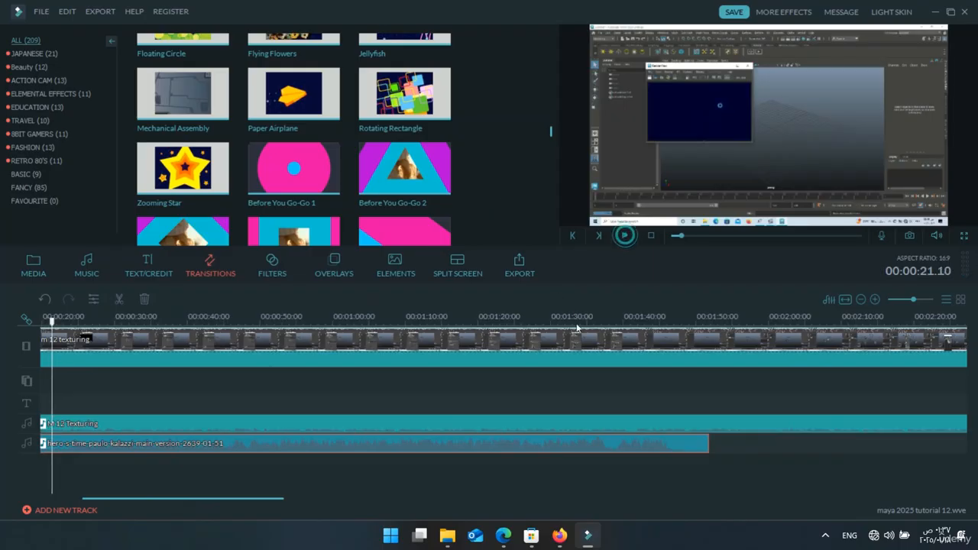
# - Add the أهات حزينة مؤثرة ٢٠١٨ music to the lower audio track at 00:01:53.04, after the hero's time music
pyautogui.scroll(-10, 216, 398)
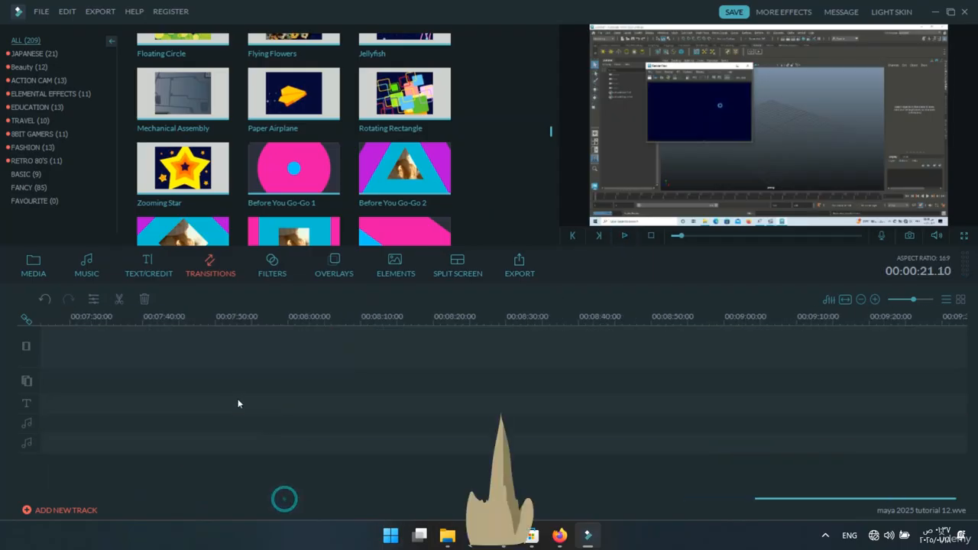
pyautogui.scroll(5, 605, 399)
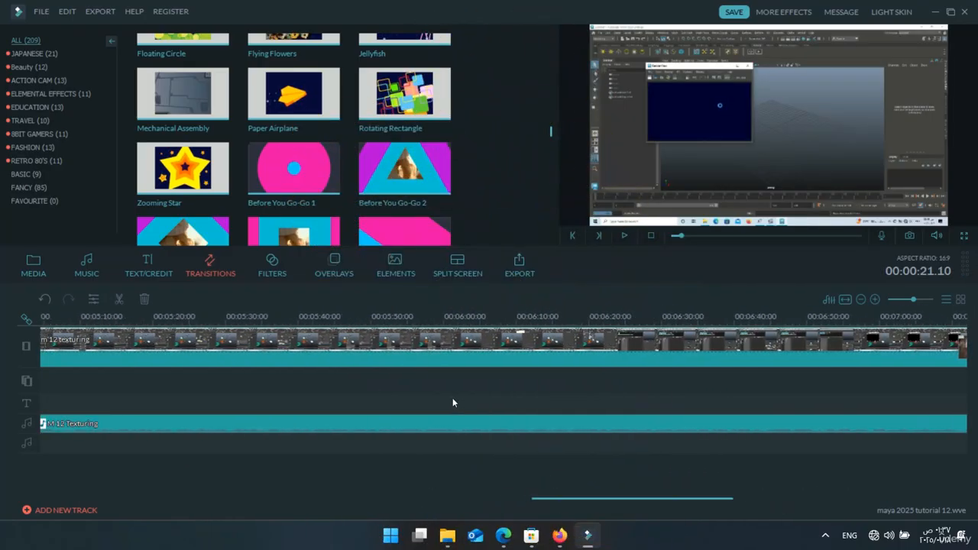
pyautogui.scroll(12, 496, 396)
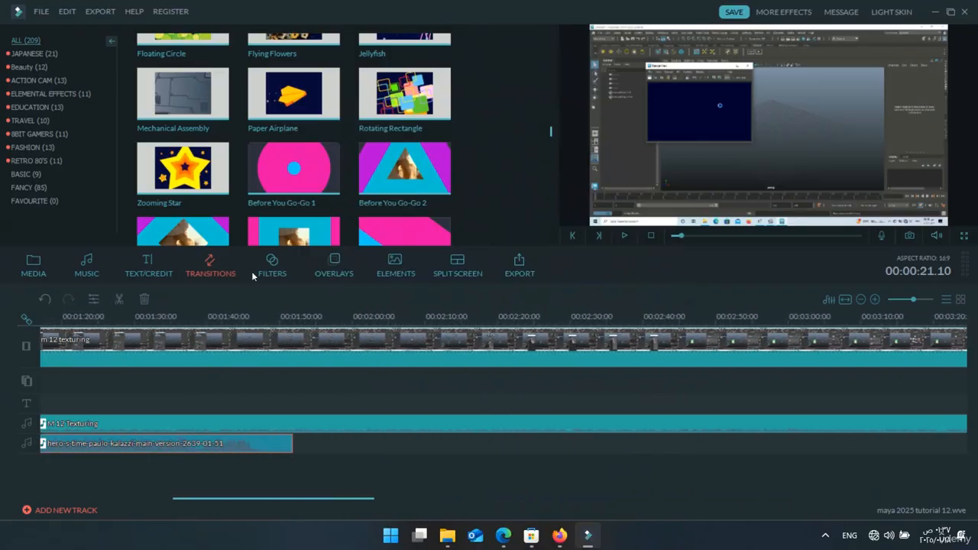
pyautogui.click(303, 317)
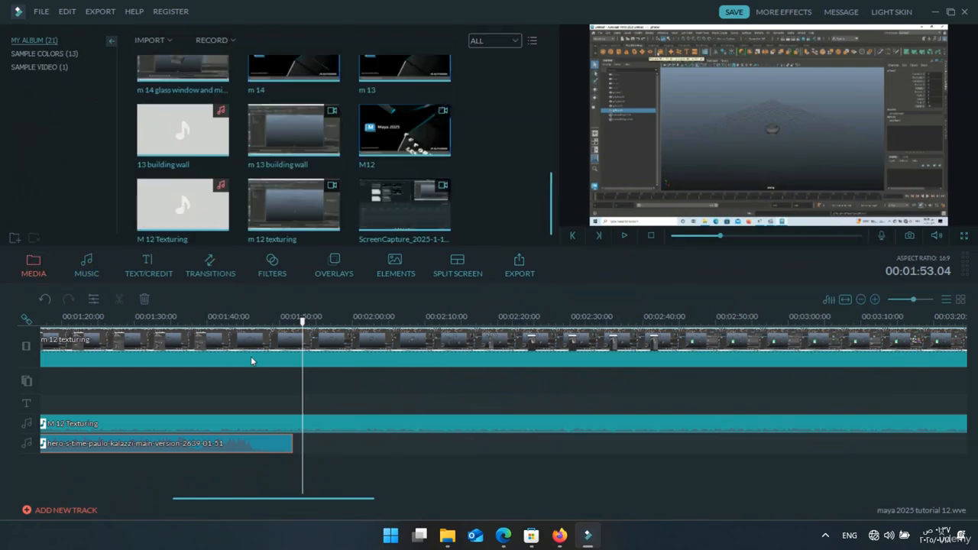
pyautogui.scroll(5, 380, 115)
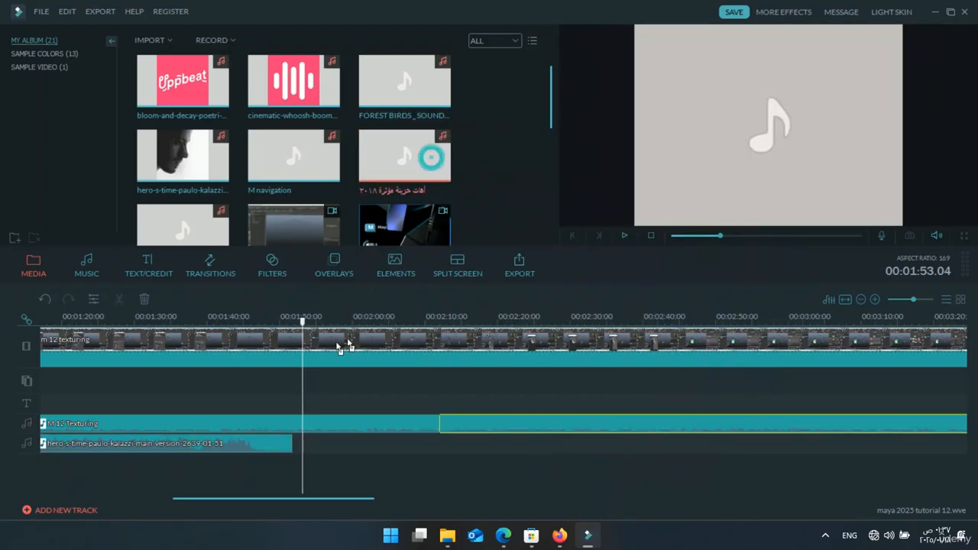
pyautogui.moveTo(340, 348); pyautogui.dragTo(277, 357)
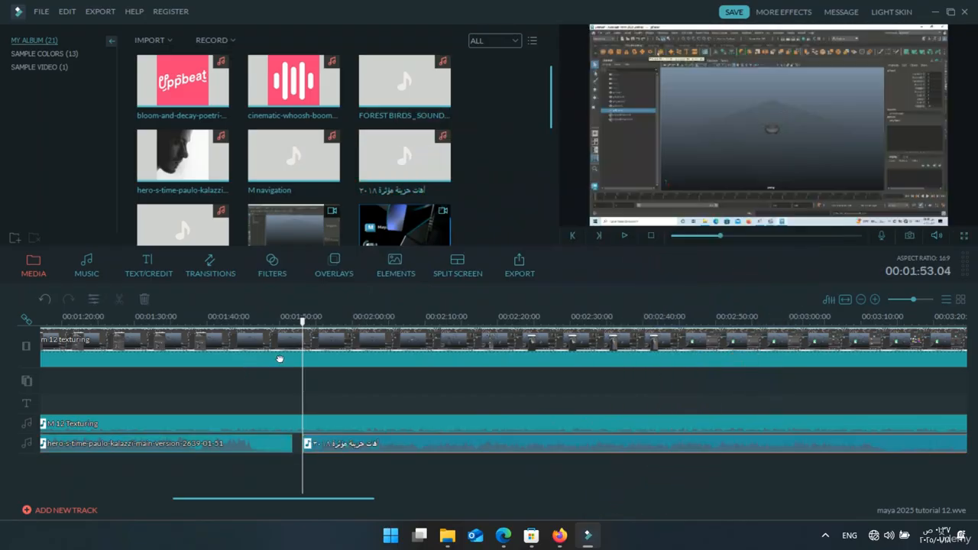
# - Set the volume of the added أهات حزينة مؤثرة ٢٠١٨ music clip to 2
pyautogui.doubleClick(345, 443)
pyautogui.moveTo(274, 90); pyautogui.dragTo(158, 76)
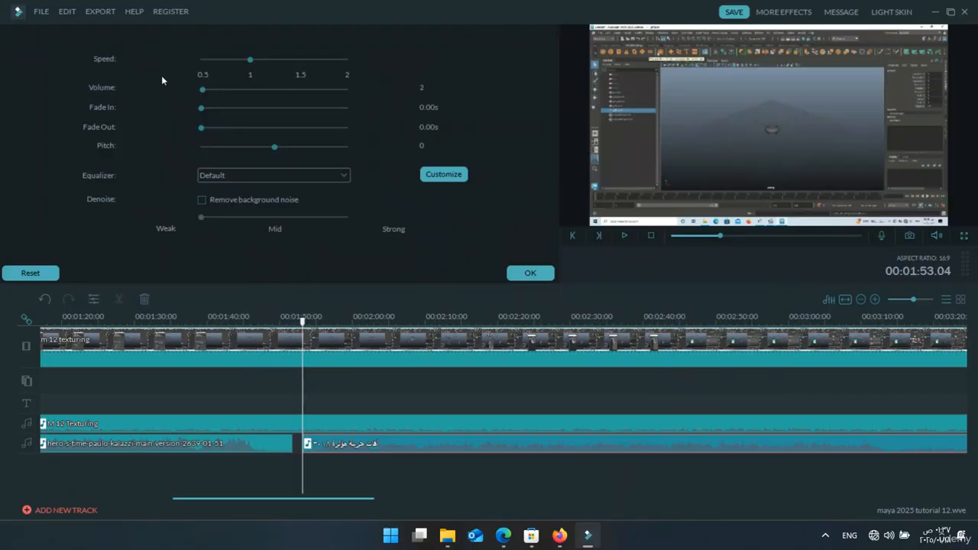
pyautogui.click(530, 273)
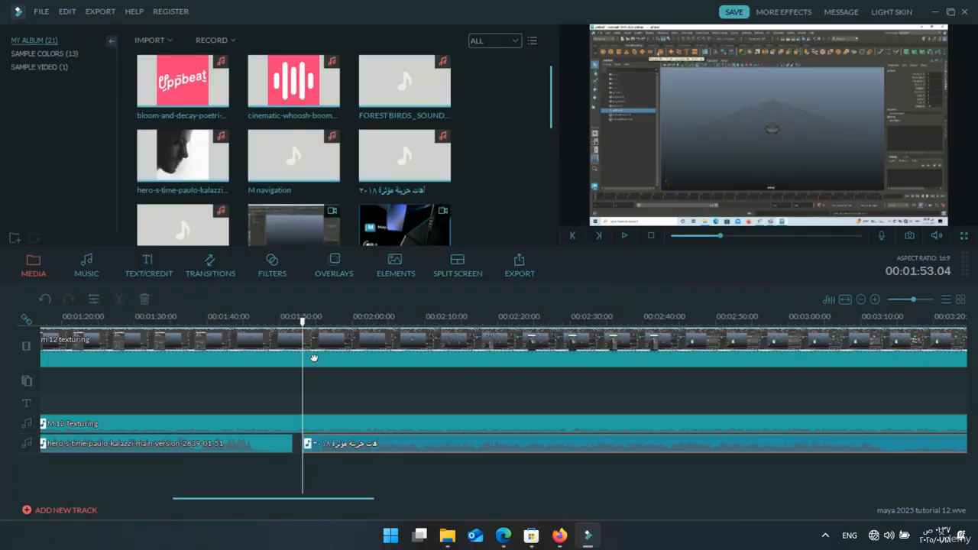
# - Paste copies of the quieted أهات حزينة مؤثرة ٢٠١٨ music on the lower audio track at 00:03:41.01 and 00:05:29.07
pyautogui.hscroll(5, 280, 398)
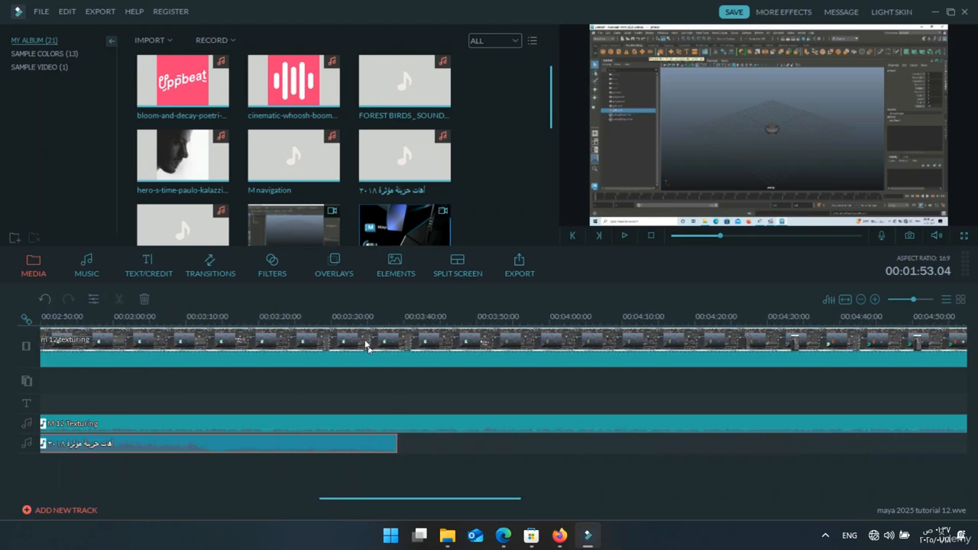
pyautogui.click(411, 316)
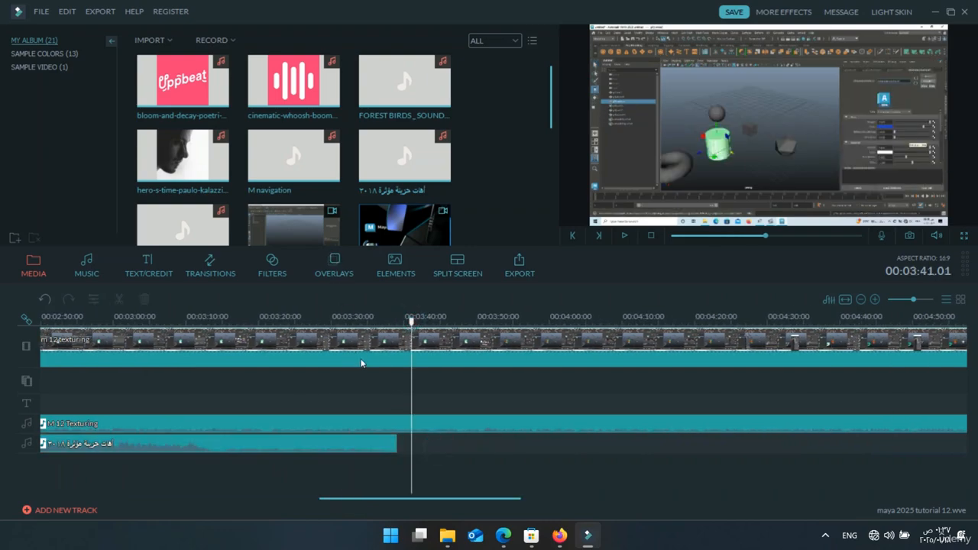
pyautogui.hotkey('ctrl', 'v')
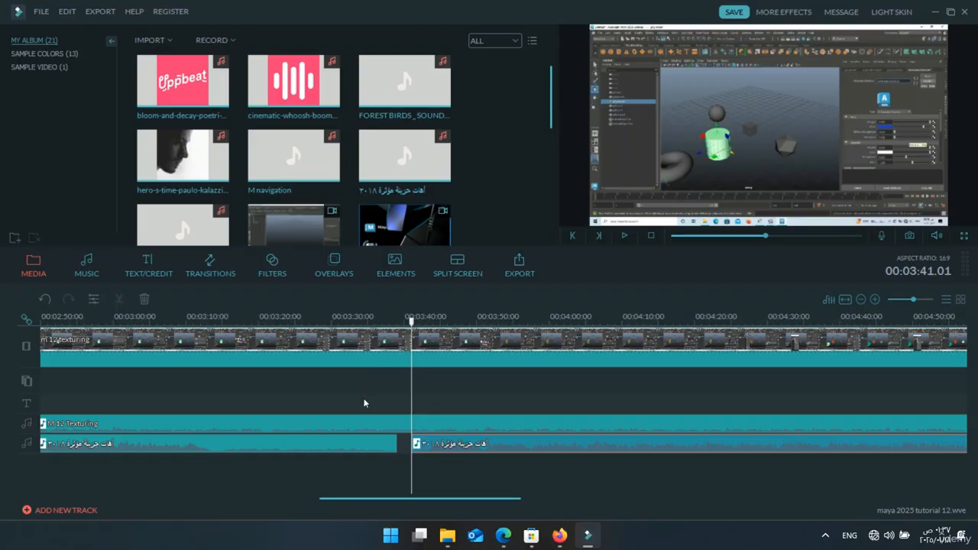
pyautogui.hscroll(6, 364, 403)
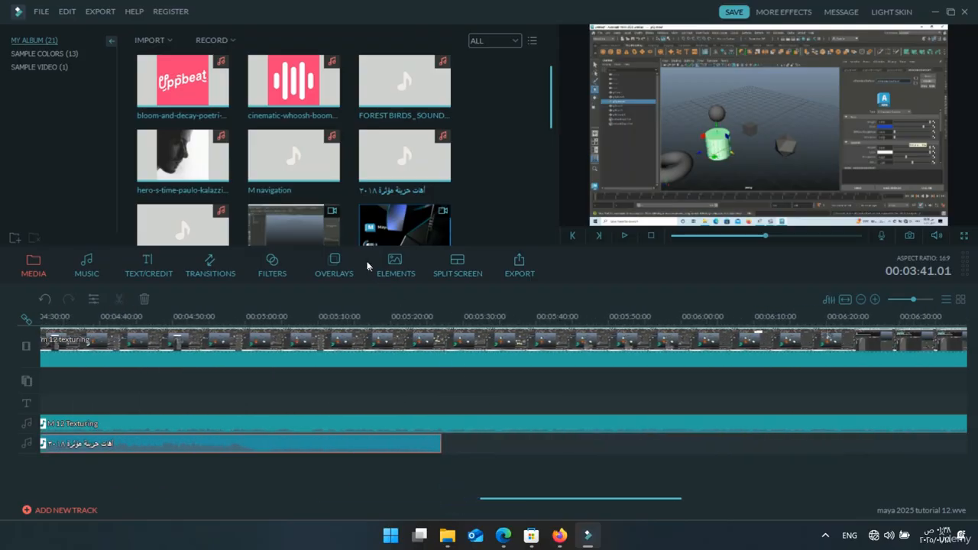
pyautogui.click(457, 317)
pyautogui.click(484, 441)
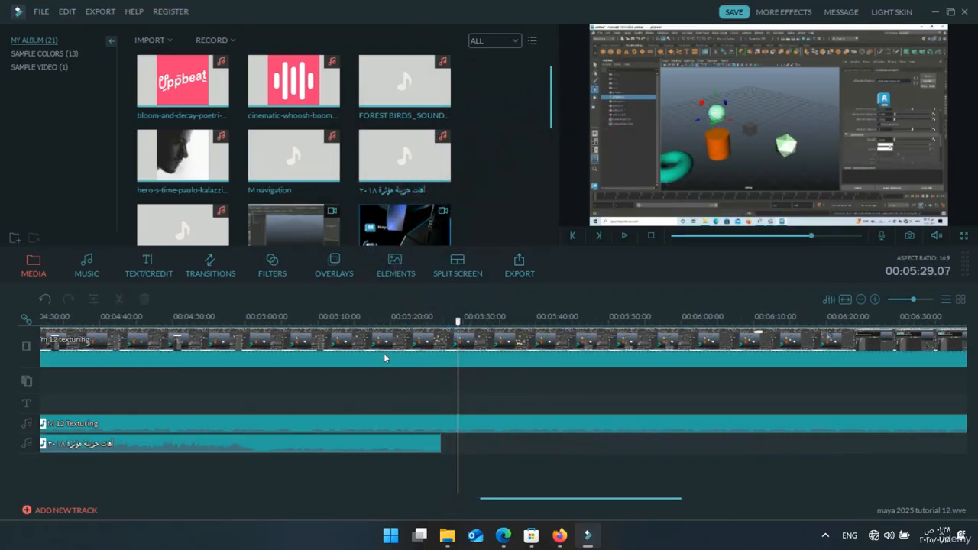
pyautogui.hotkey('ctrl', 'v')
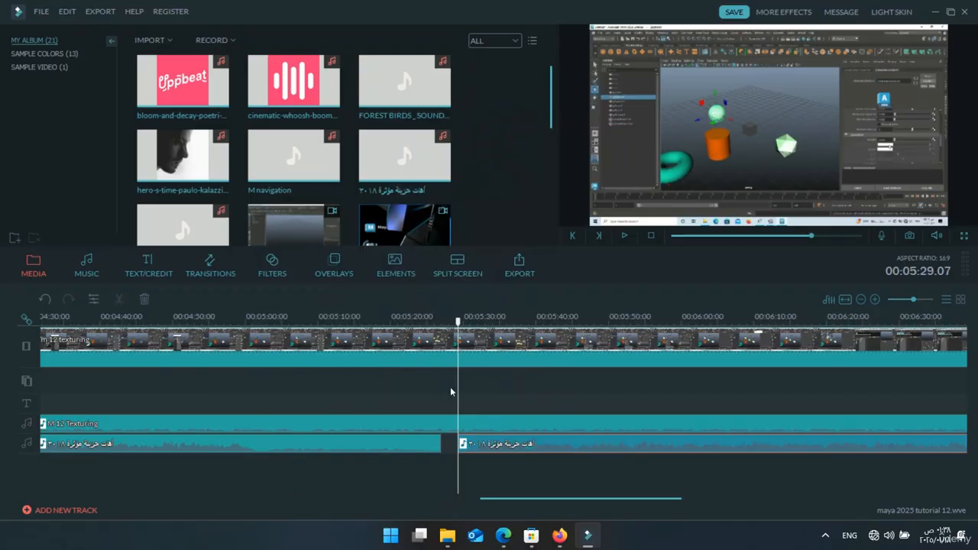
# - Paste another copy of the music for the closing clips, starting at 00:07:14.03, and end the preceding copy there
pyautogui.hscroll(6, 491, 396)
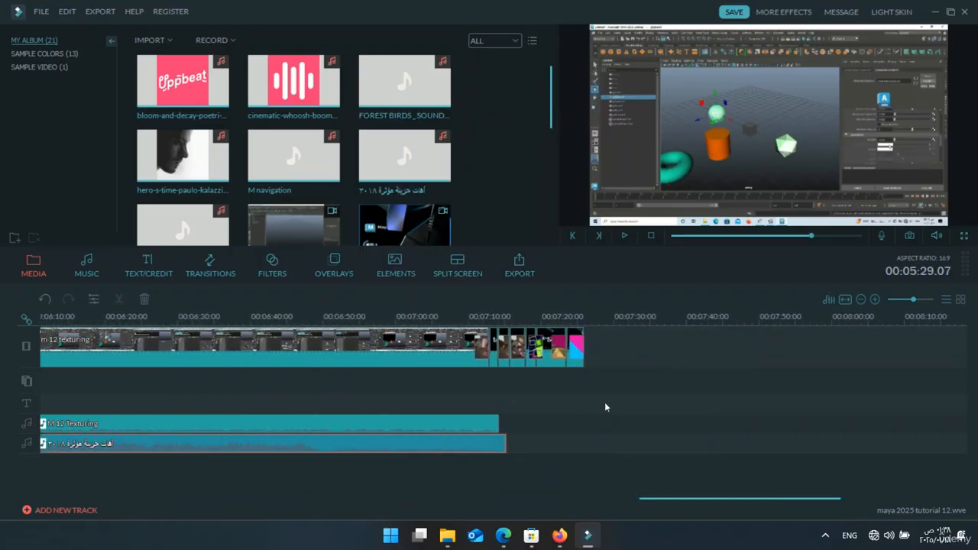
pyautogui.click(553, 319)
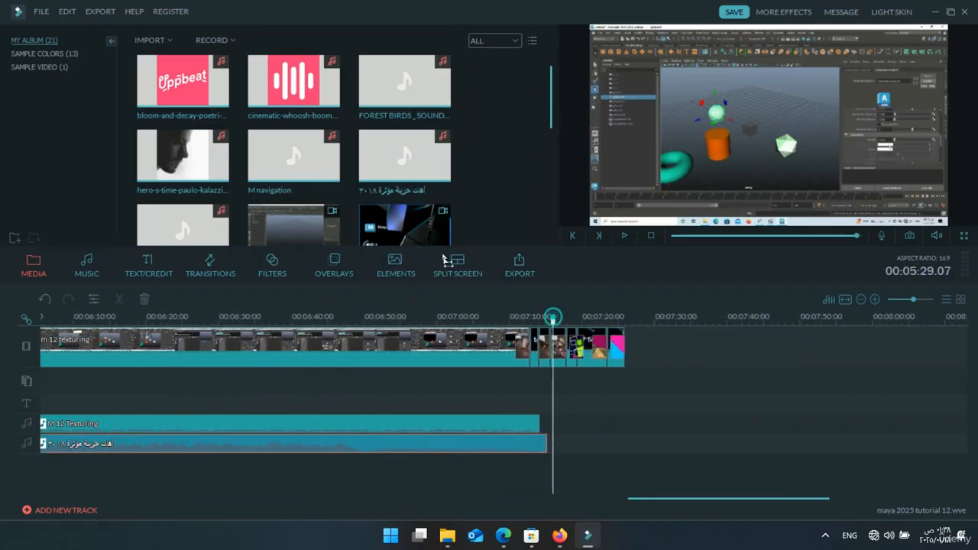
pyautogui.hotkey('ctrl', 'v')
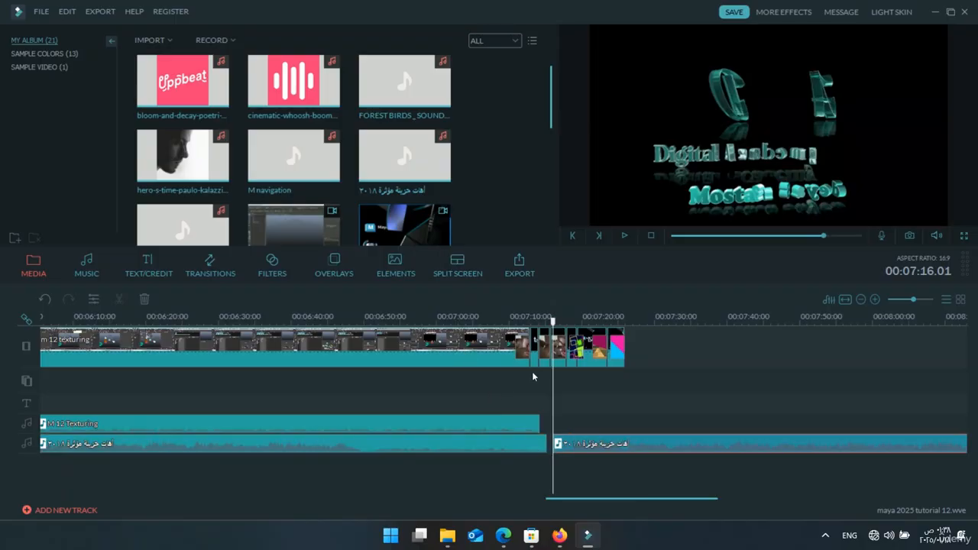
pyautogui.moveTo(555, 357); pyautogui.dragTo(545, 357)
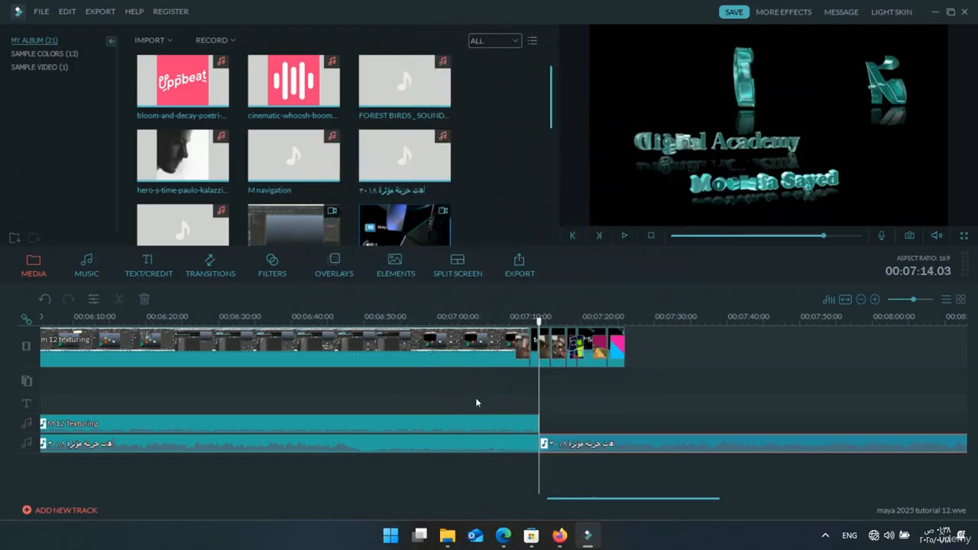
# - Trim the closing music copy to end with the last video clip at 00:07:25.24
pyautogui.scroll(-10, 475, 397)
pyautogui.scroll(5, 539, 399)
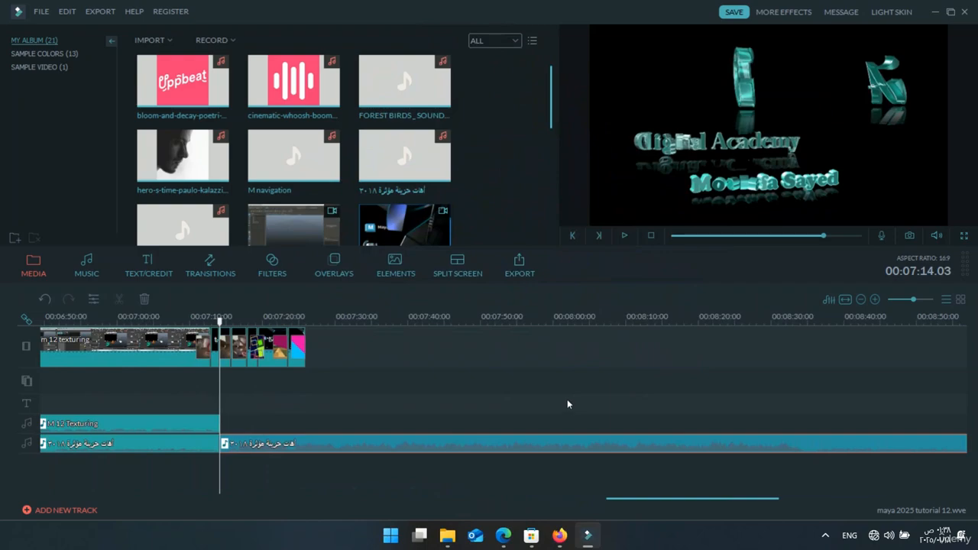
pyautogui.scroll(-2, 571, 402)
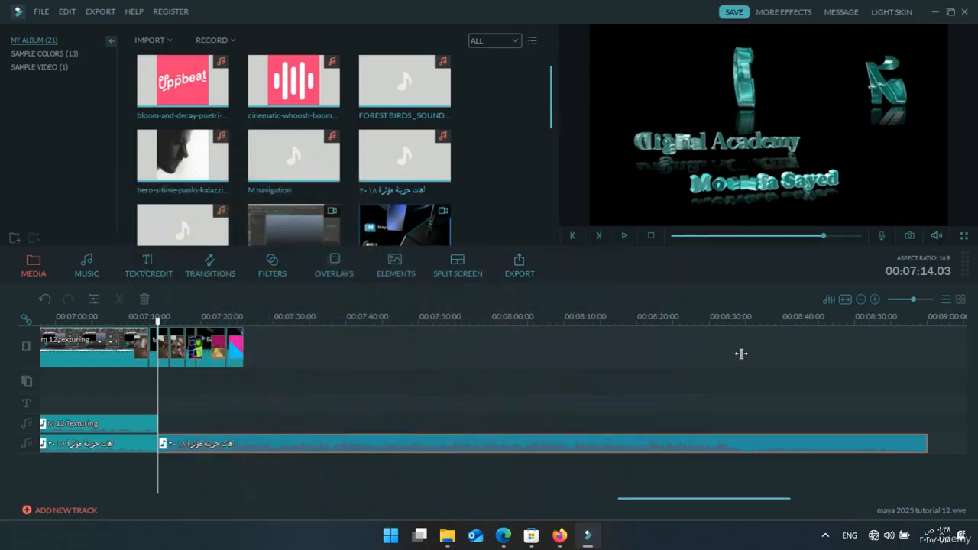
pyautogui.moveTo(927, 443); pyautogui.dragTo(244, 443)
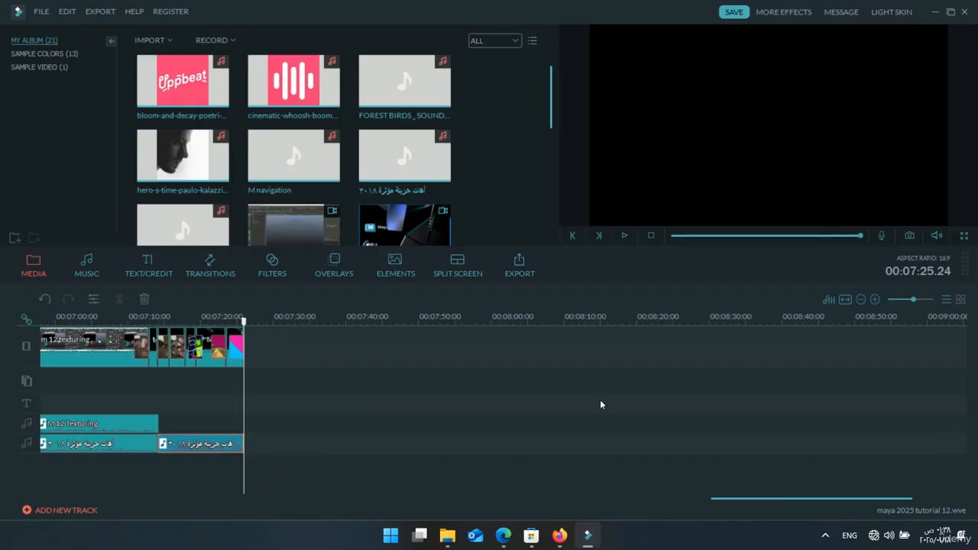
# - Play back the closing from 00:07:09.01 and inspect the clip and audio boundaries around 00:07:12.09 up close
pyautogui.scroll(8, 588, 398)
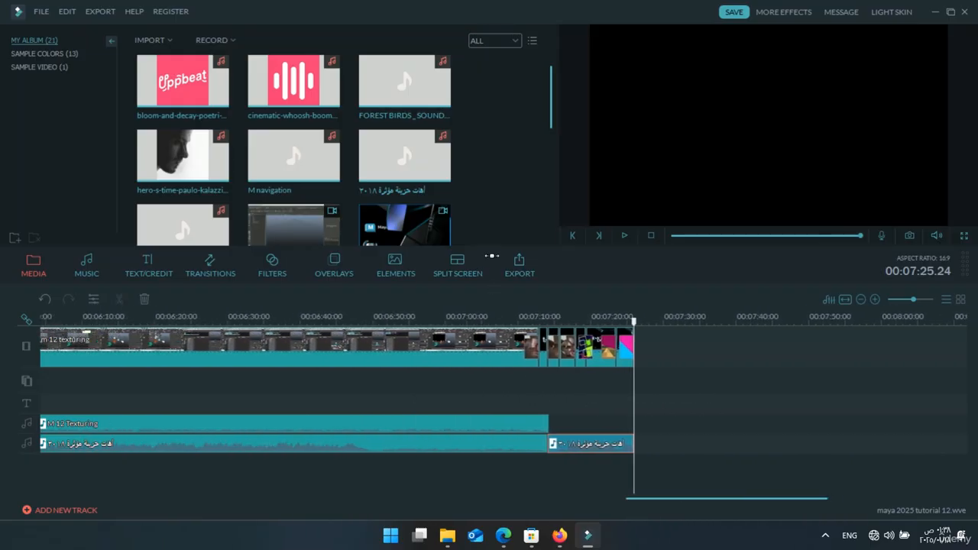
pyautogui.press('space')
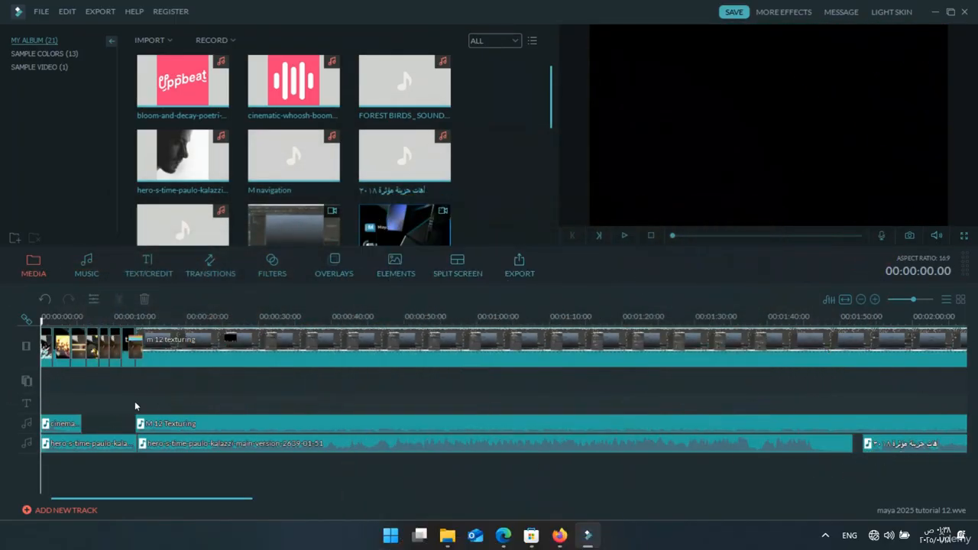
pyautogui.moveTo(184, 499); pyautogui.dragTo(765, 498)
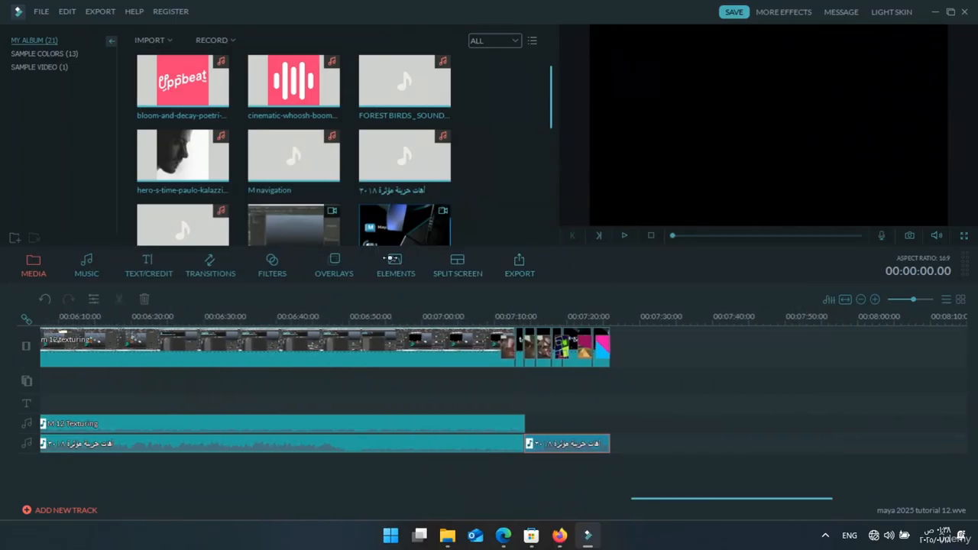
pyautogui.click(487, 316)
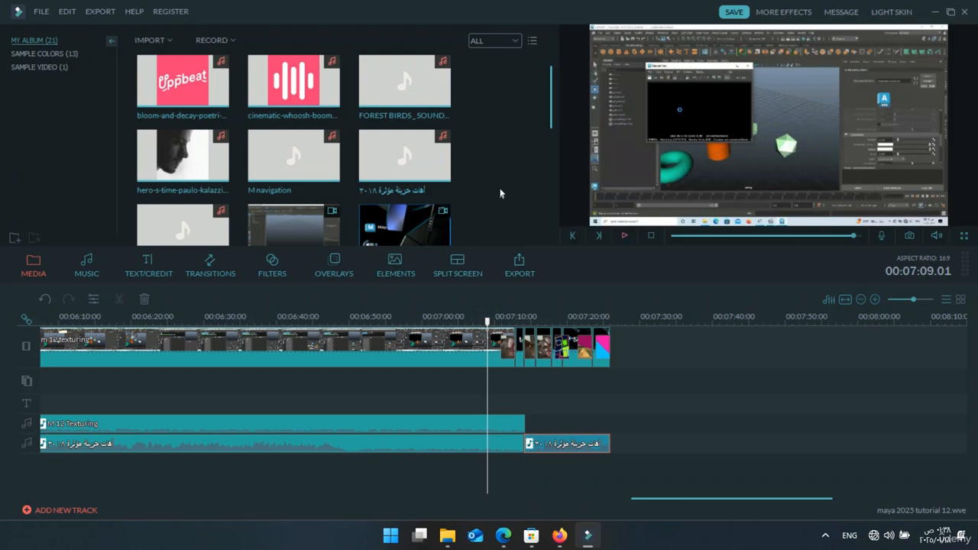
pyautogui.click(624, 235)
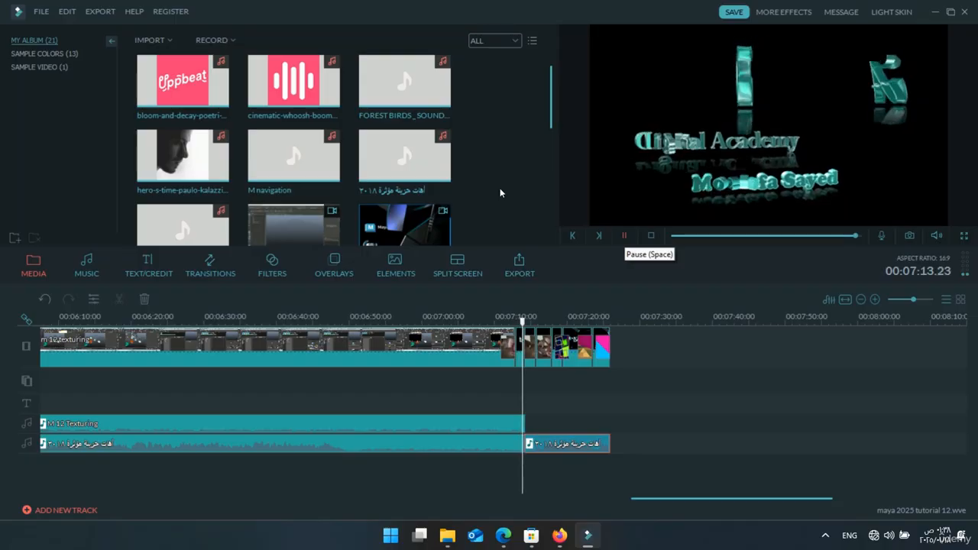
pyautogui.press('space')
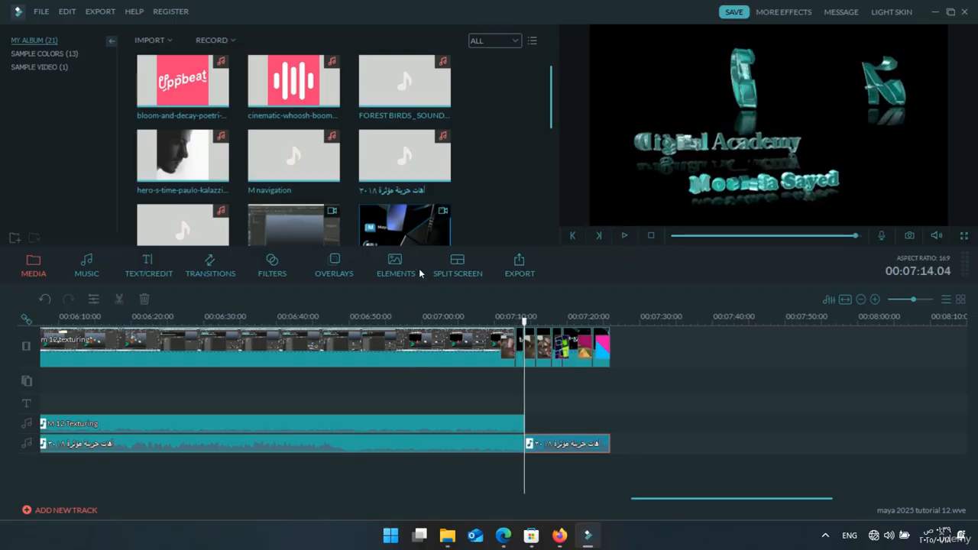
pyautogui.click(511, 317)
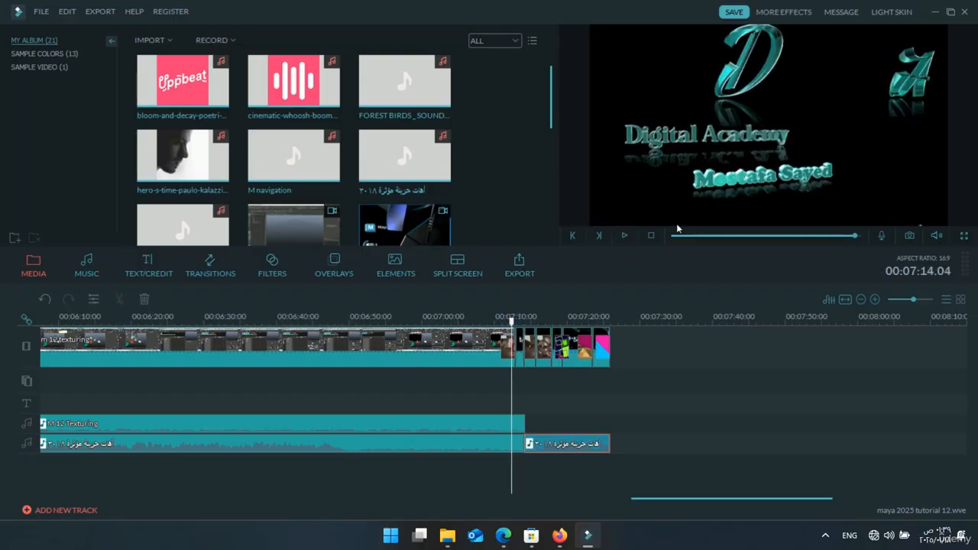
pyautogui.hotkey('ctrl', '=')
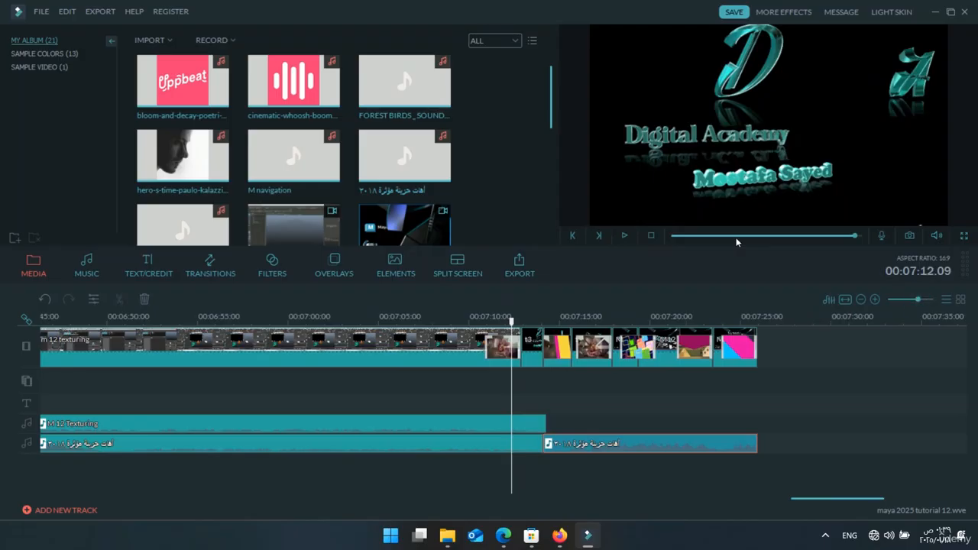
pyautogui.hotkey('ctrl', '=')
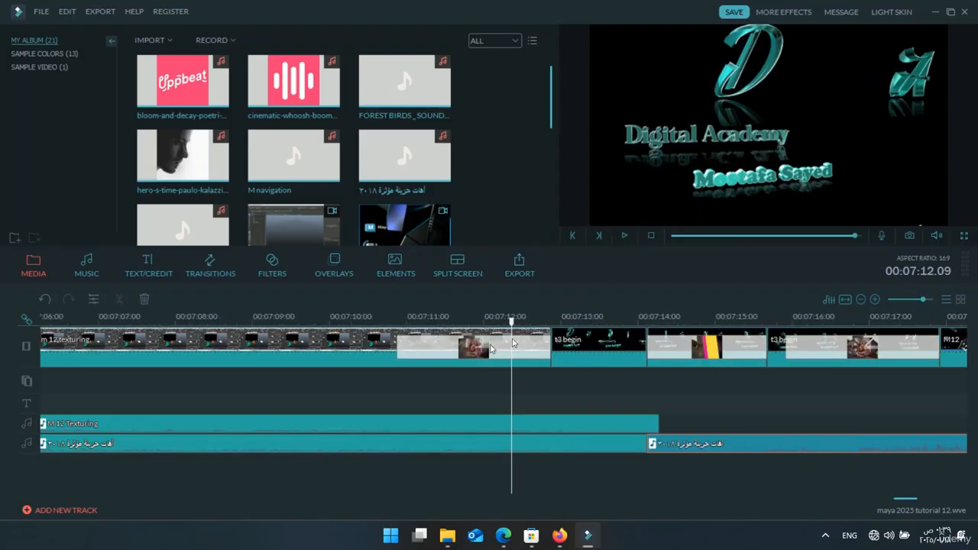
# - Cut the M 12 Texturing audio at 00:07:13.02, just after the recording ends, and delete the leftover piece
pyautogui.press('space')
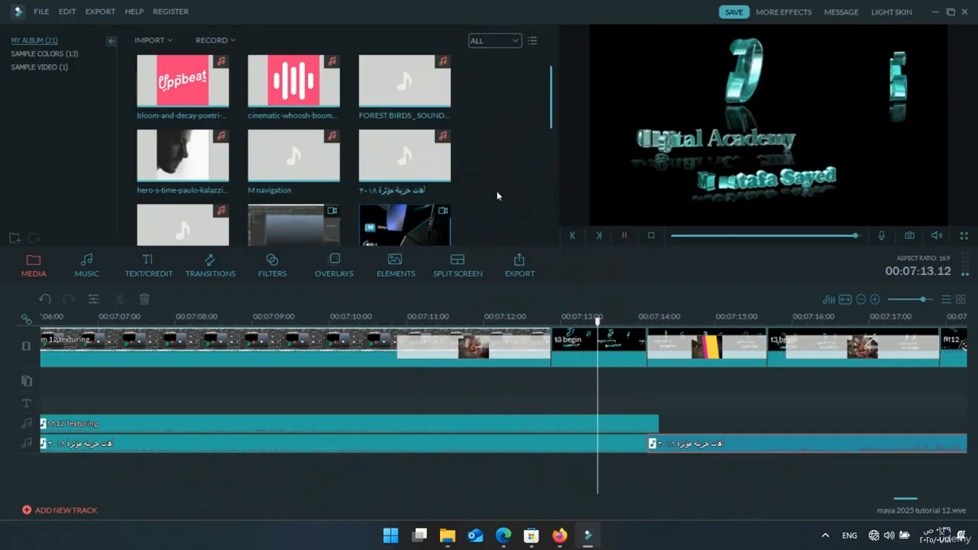
pyautogui.press('space')
pyautogui.click(533, 315)
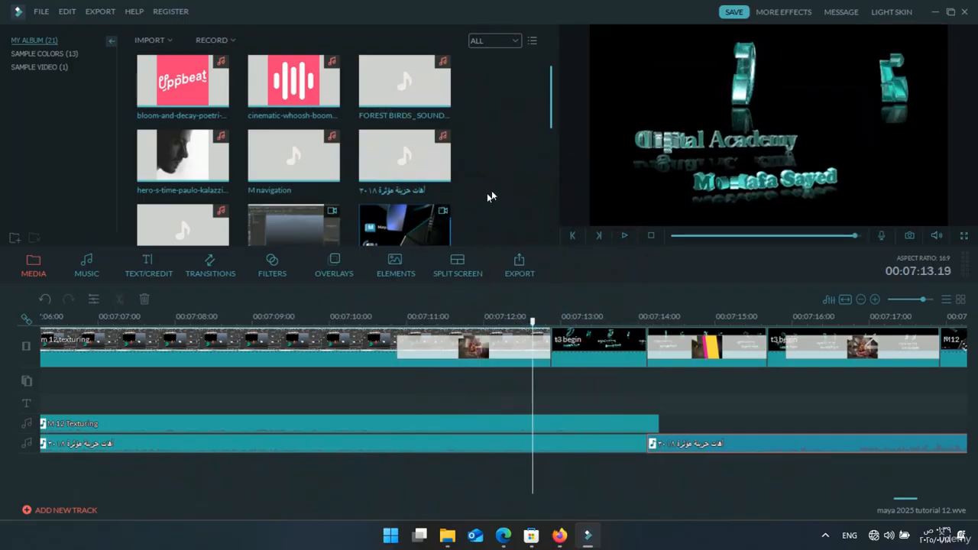
pyautogui.click(621, 235)
pyautogui.click(620, 236)
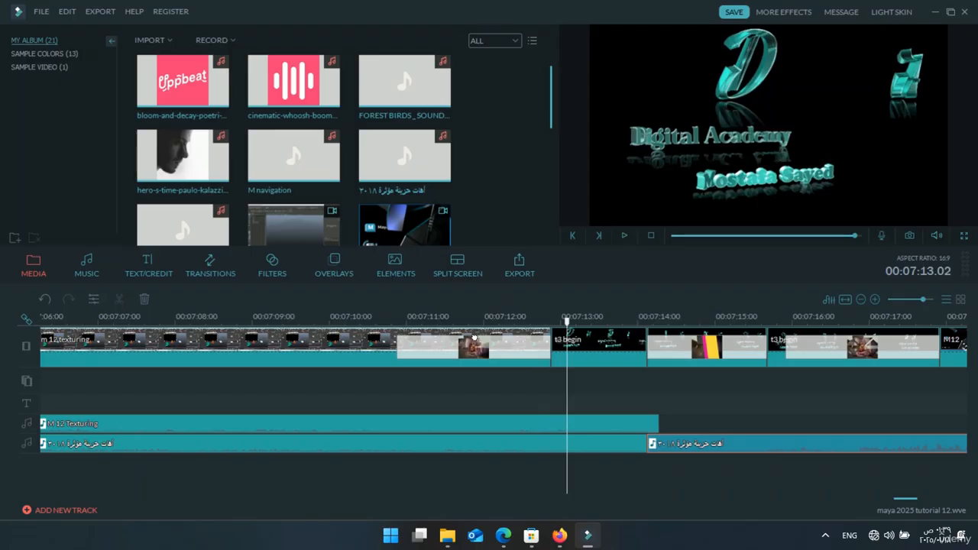
pyautogui.click(474, 337)
pyautogui.hotkey('ctrl', 'b')
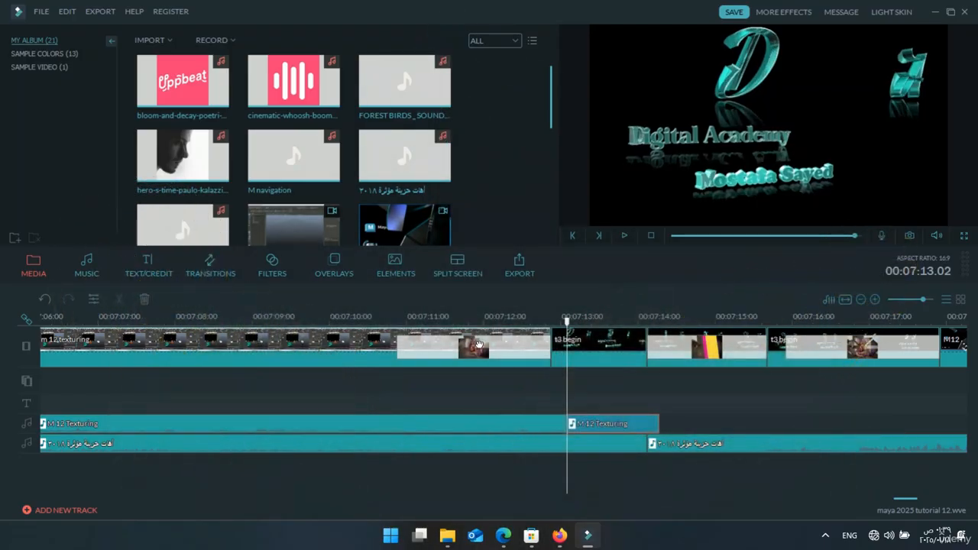
pyautogui.press('Delete')
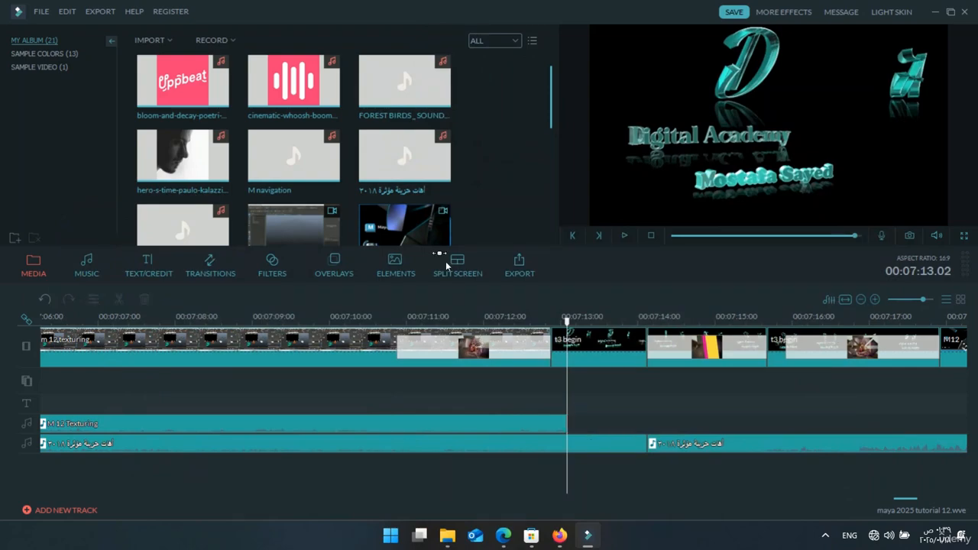
# - Play back the shortened narration ending and split the music on the lower audio track at 00:07:12.02
pyautogui.click(540, 316)
pyautogui.click(625, 236)
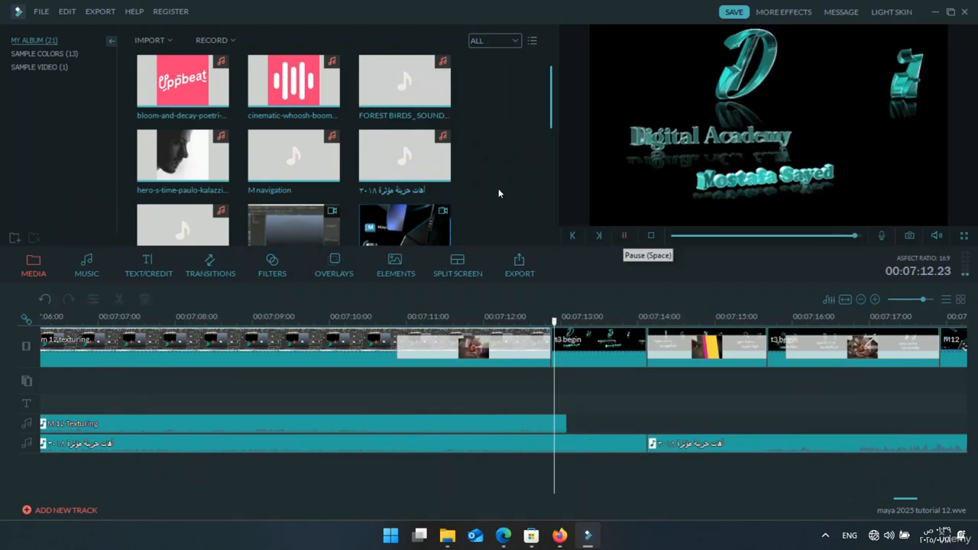
pyautogui.press('space')
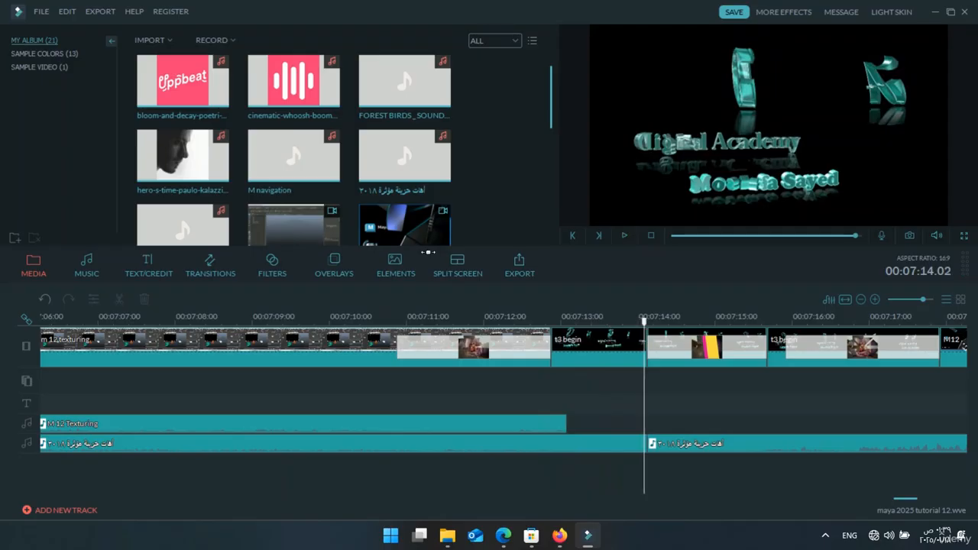
pyautogui.click(532, 315)
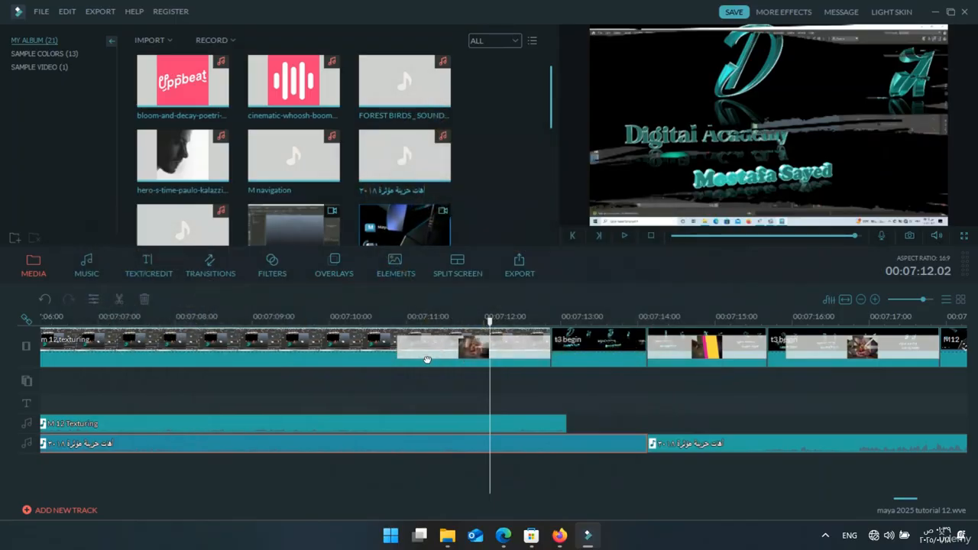
pyautogui.hotkey('ctrl', 'b')
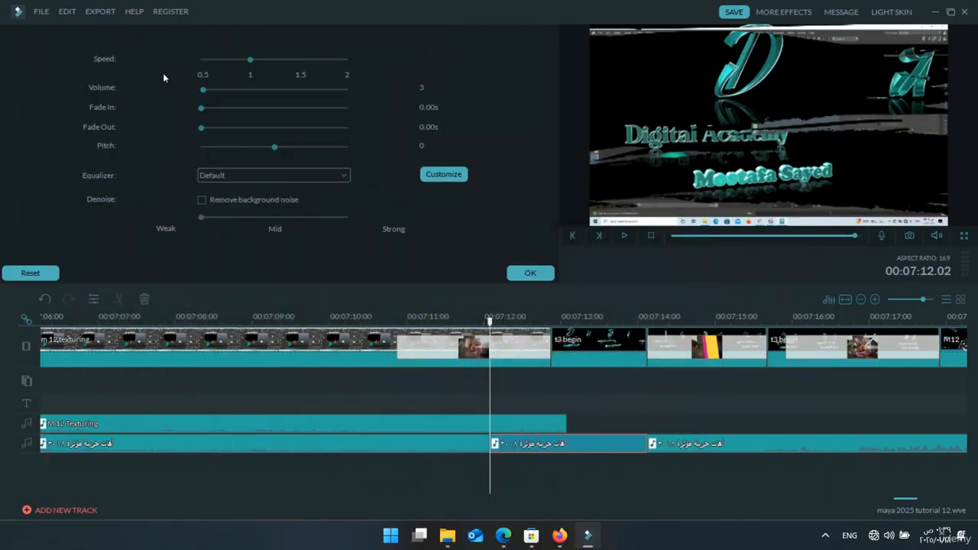
# - Raise the music volume to 48 on the short piece starting at 00:07:12.02 and to 78 on the closing copy
pyautogui.moveTo(168, 79); pyautogui.dragTo(189, 79)
pyautogui.click(701, 446)
pyautogui.moveTo(184, 73); pyautogui.dragTo(216, 78)
pyautogui.click(211, 76)
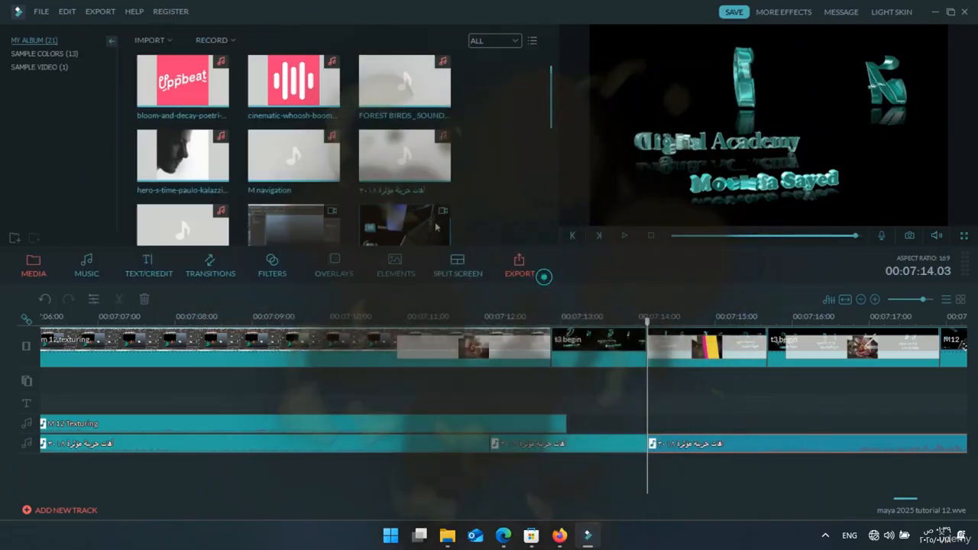
# - Add a fade-in and fade-out to the short music piece and to the closing copy, using a 1.32 s fade-in on the closing copy
pyautogui.click(493, 356)
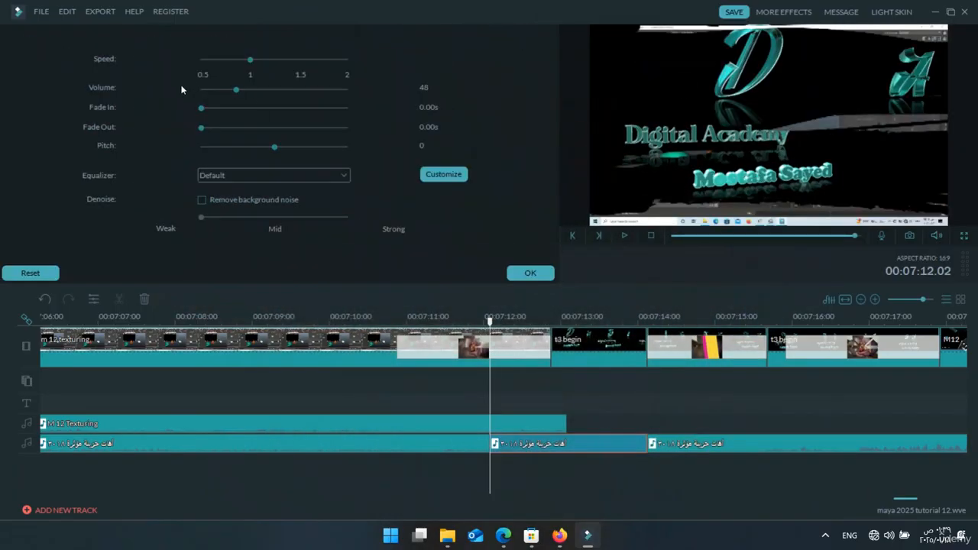
pyautogui.click(245, 108)
pyautogui.click(243, 130)
pyautogui.click(525, 273)
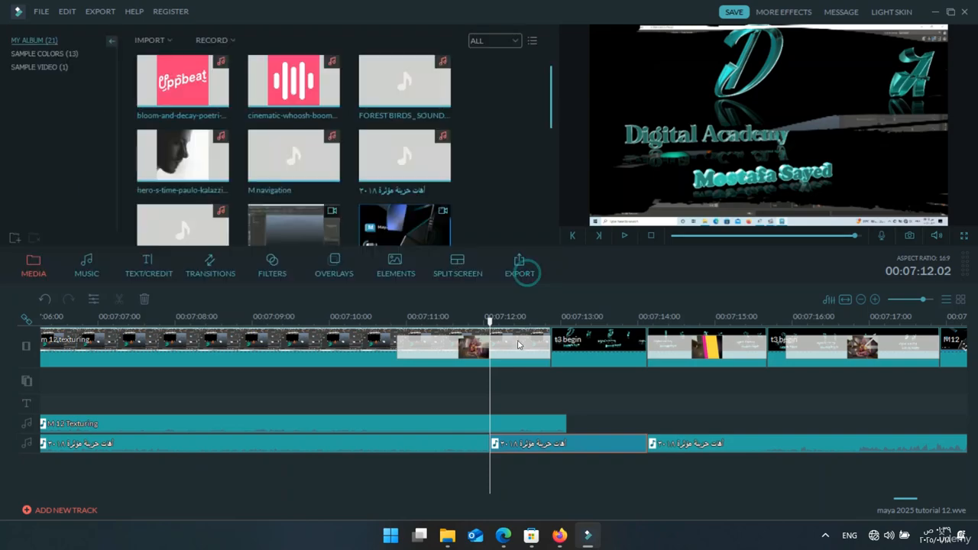
pyautogui.doubleClick(687, 444)
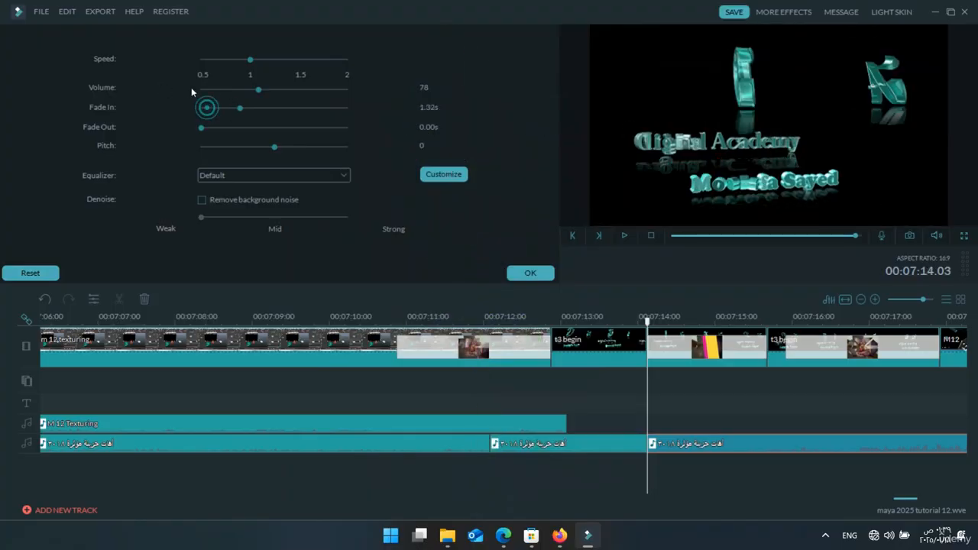
pyautogui.click(228, 128)
pyautogui.click(530, 273)
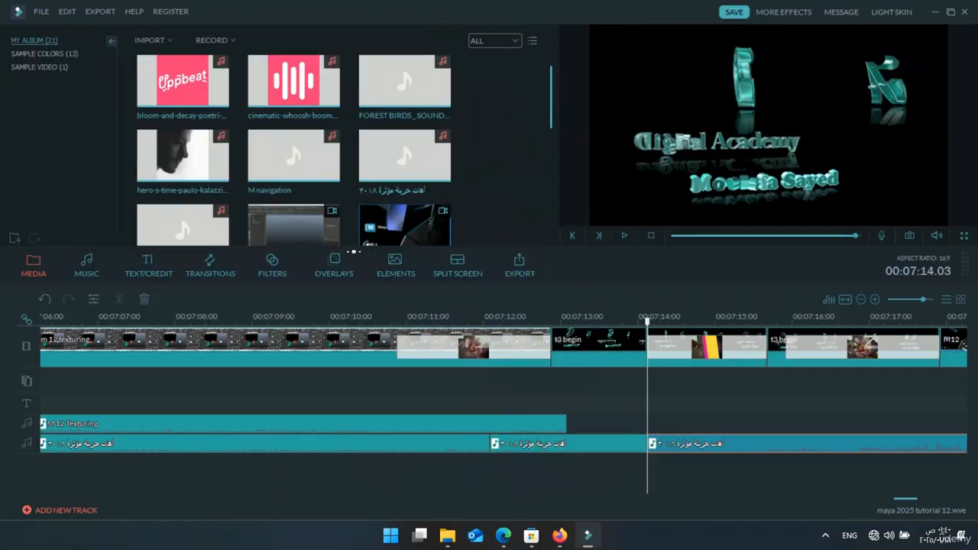
# - Play back the closing section from about 00:07:11 to 00:07:24 to check the music levels, fades and transitions
pyautogui.click(449, 316)
pyautogui.click(625, 235)
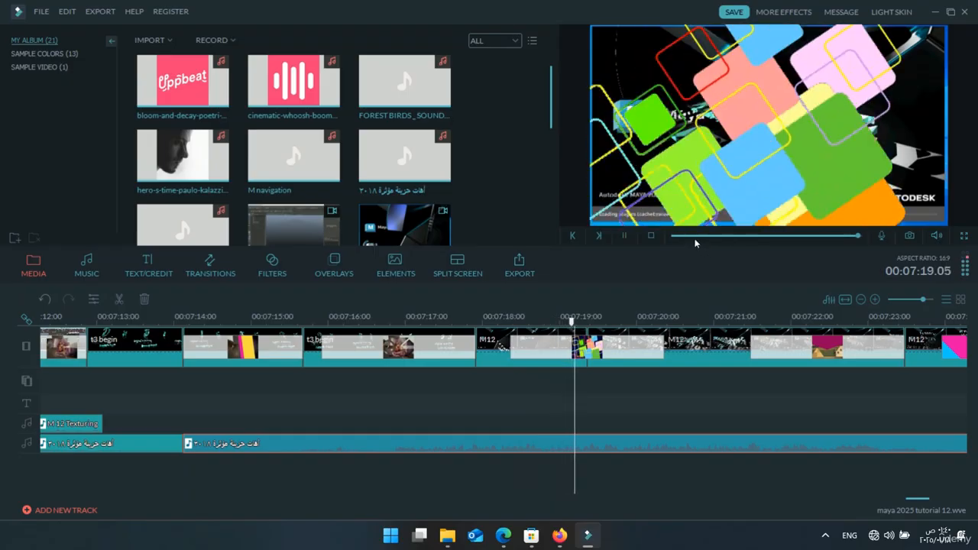
pyautogui.hotkey('ctrl', '-')
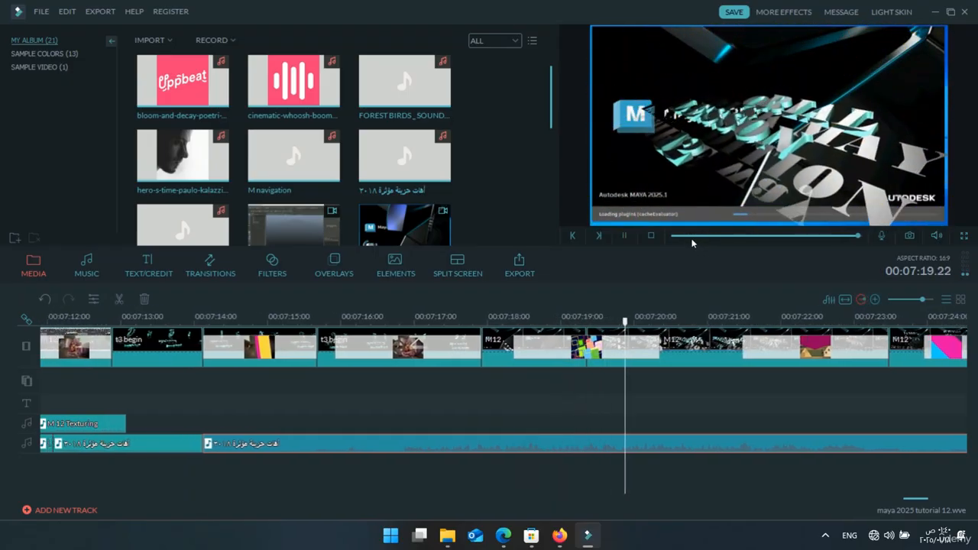
pyautogui.hotkey('ctrl', '-')
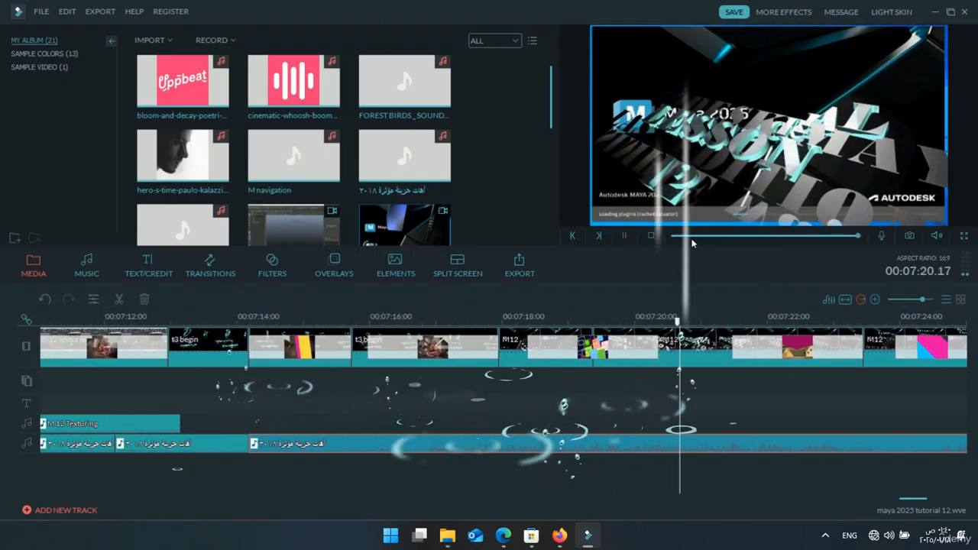
pyautogui.hotkey('ctrl', '-')
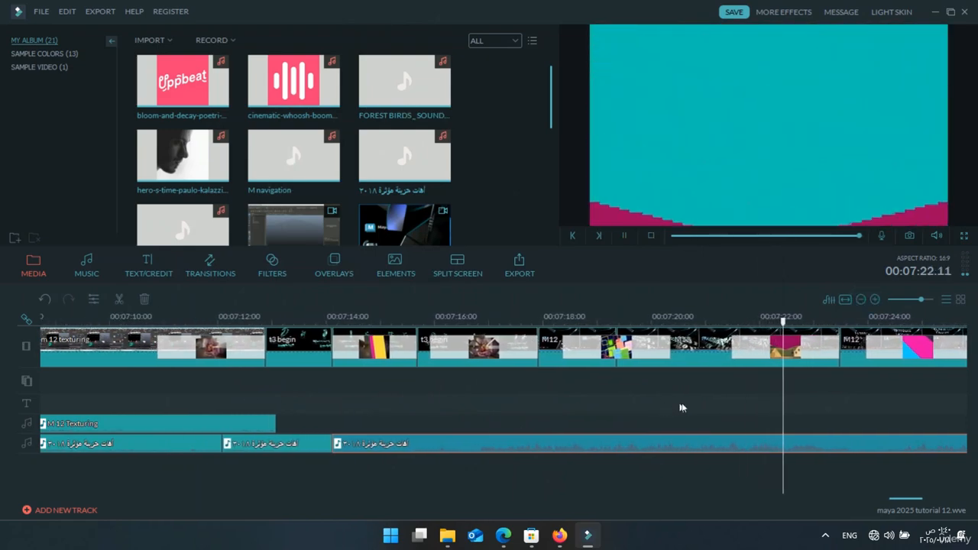
pyautogui.hscroll(3, 718, 398)
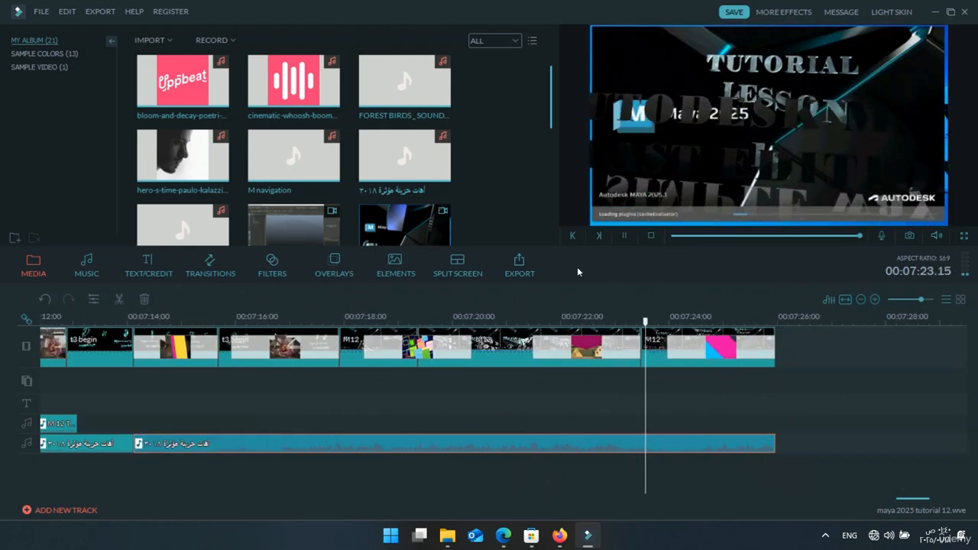
pyautogui.press('space')
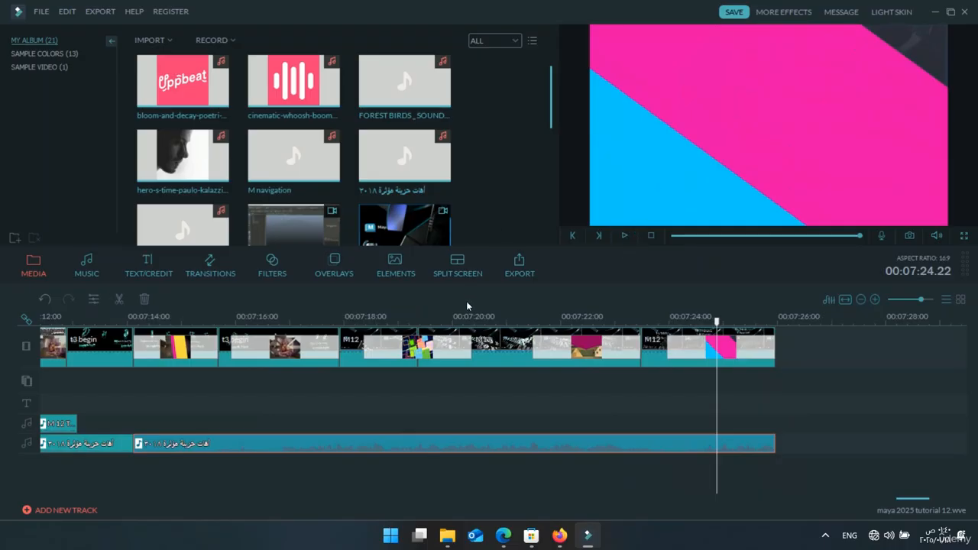
# - Split the t3 begin clip that follows the m 12 texturing recording at 00:07:13.11
pyautogui.hscroll(-10, 722, 399)
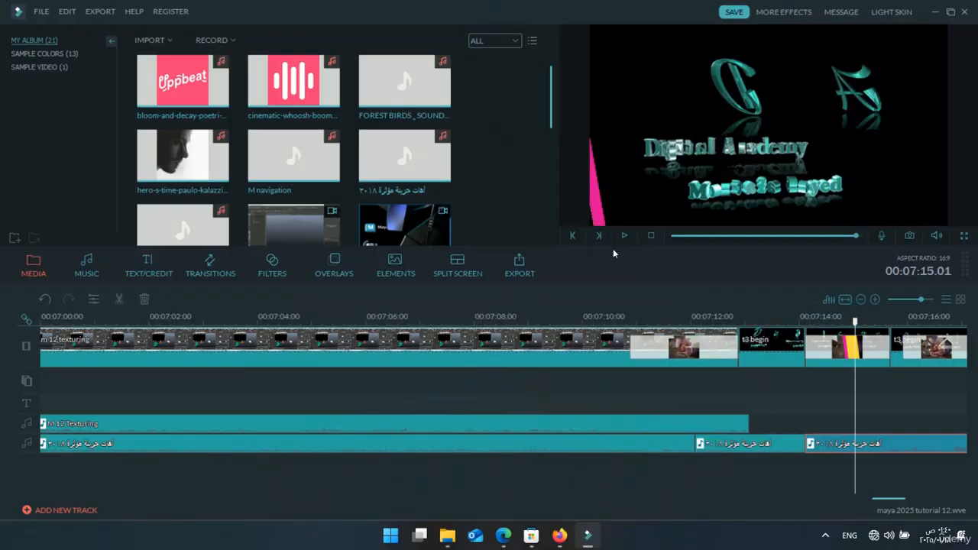
pyautogui.click(770, 315)
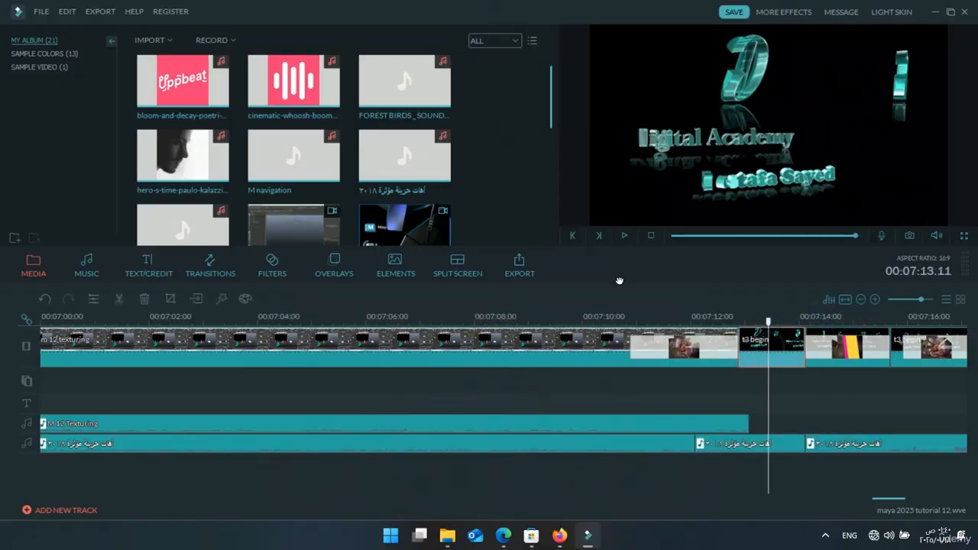
pyautogui.hotkey('ctrl', 'b')
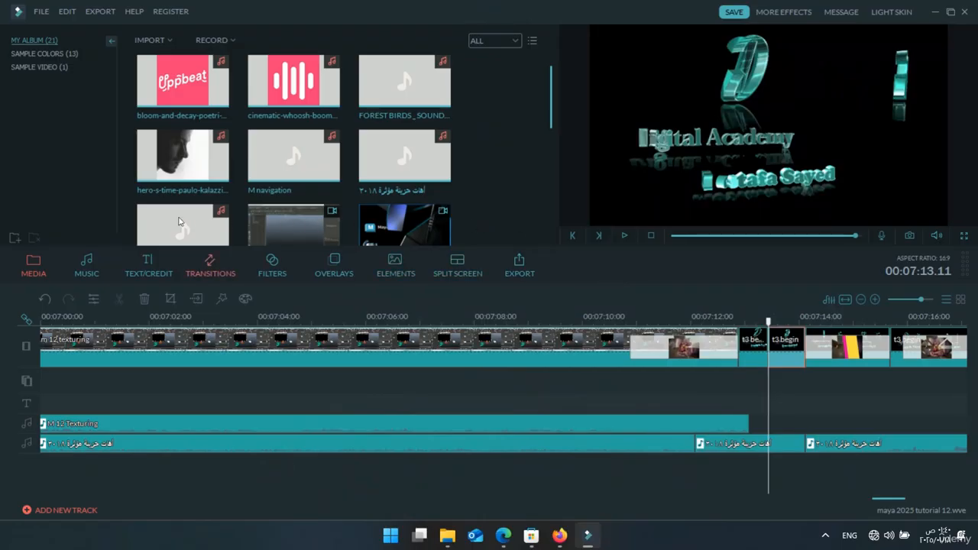
# - Add a Modern Grunge transition over the first piece of the split t3 begin clip, replacing the blue version with the red one
pyautogui.click(210, 264)
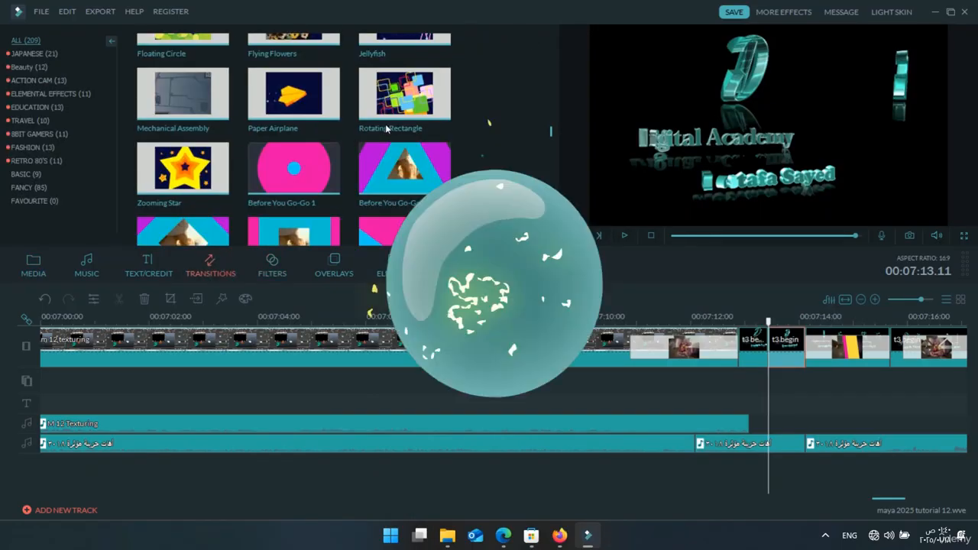
pyautogui.scroll(-10, 368, 132)
pyautogui.scroll(-6, 306, 138)
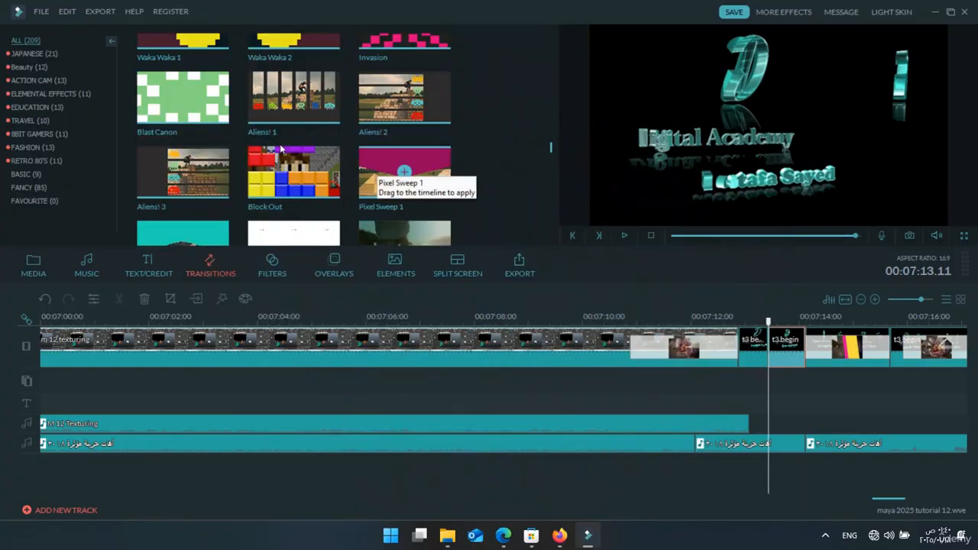
pyautogui.click(237, 159)
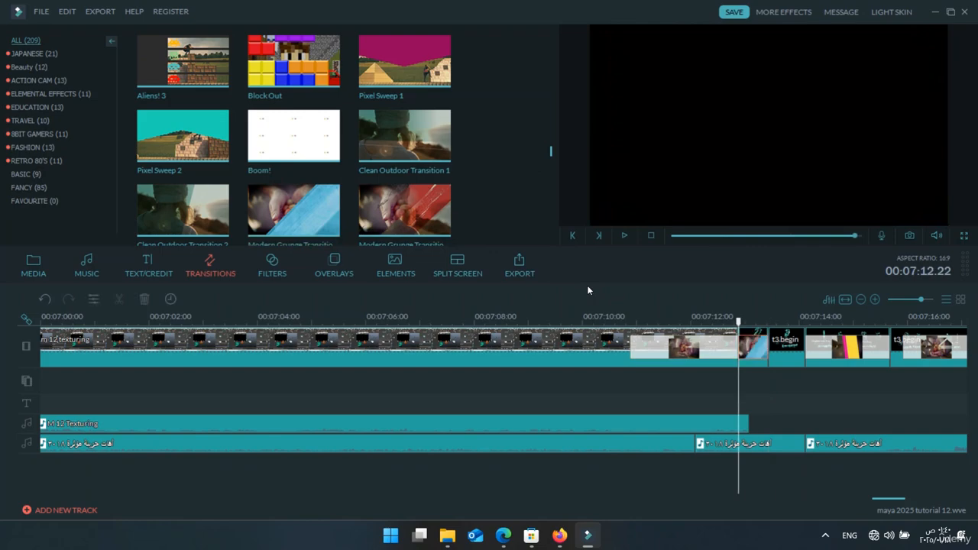
pyautogui.click(412, 221)
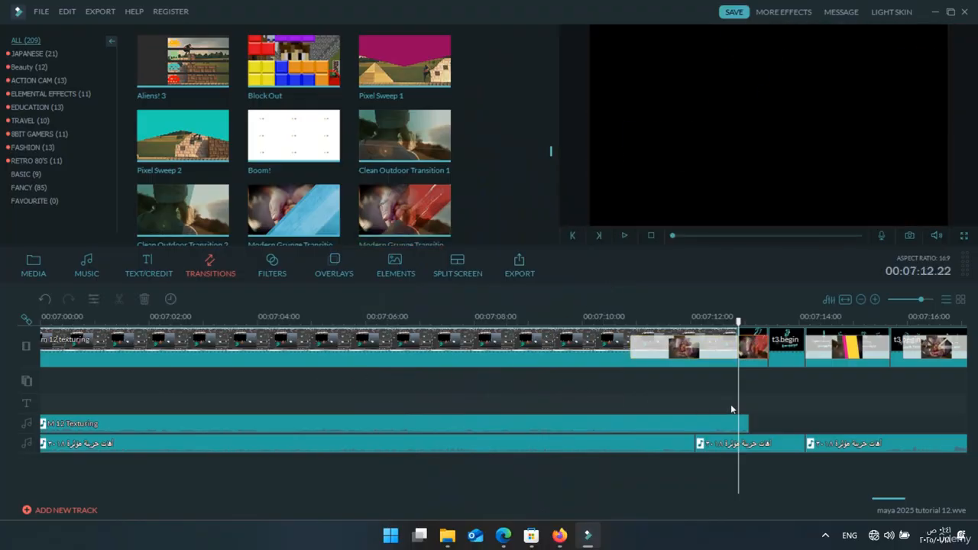
# - Place the blue Modern Grunge overlay over the m 12 texturing recording at 00:00:15.22 and play it back
pyautogui.scroll(10, 578, 402)
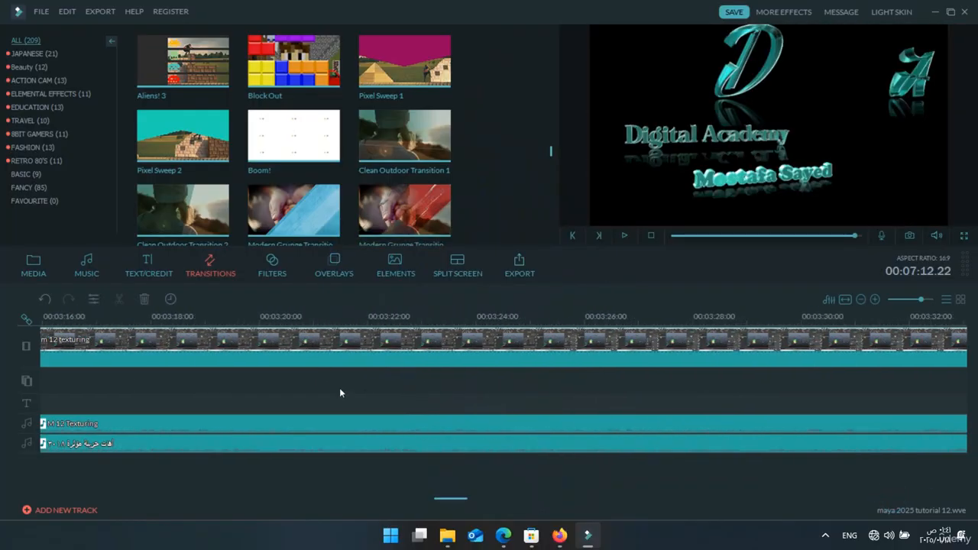
pyautogui.scroll(9, 340, 392)
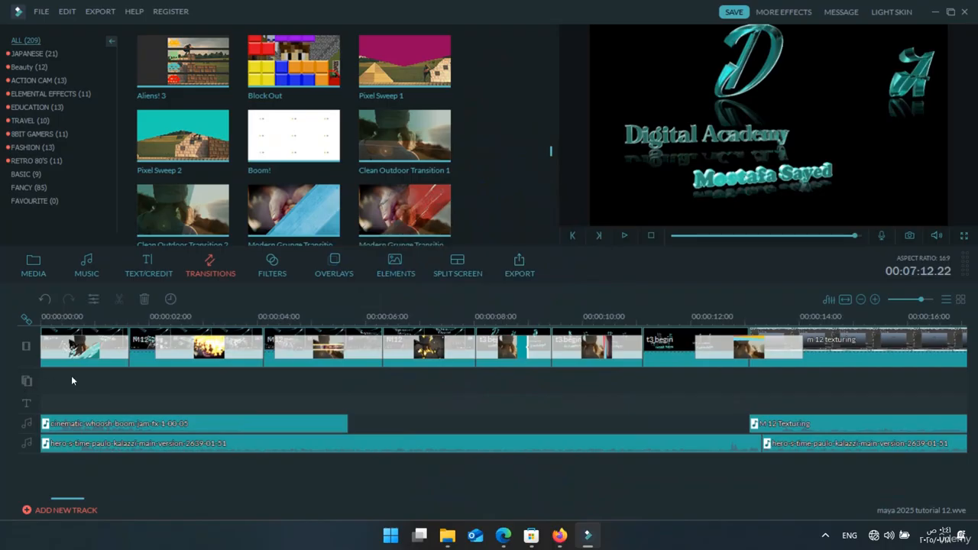
pyautogui.hotkey('ctrl', '-')
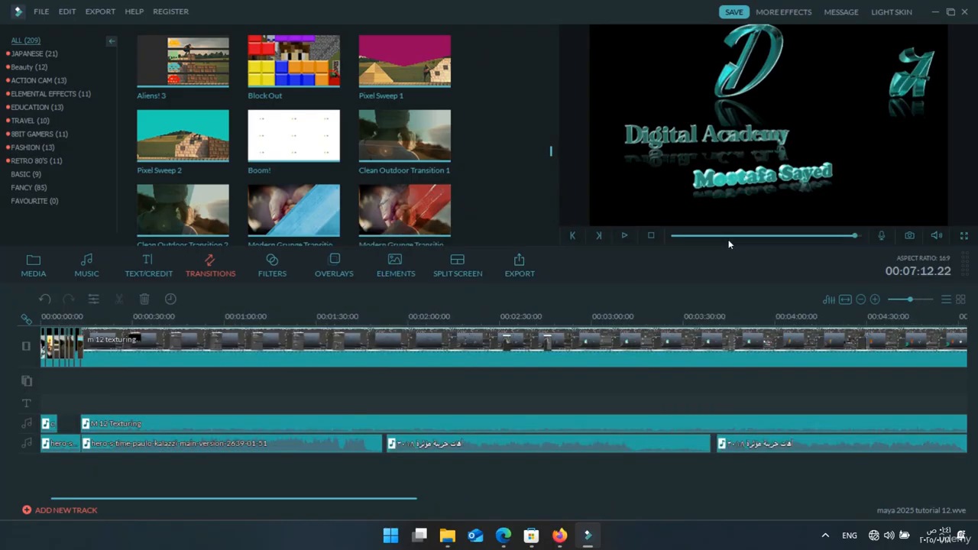
pyautogui.hotkey('ctrl', '+')
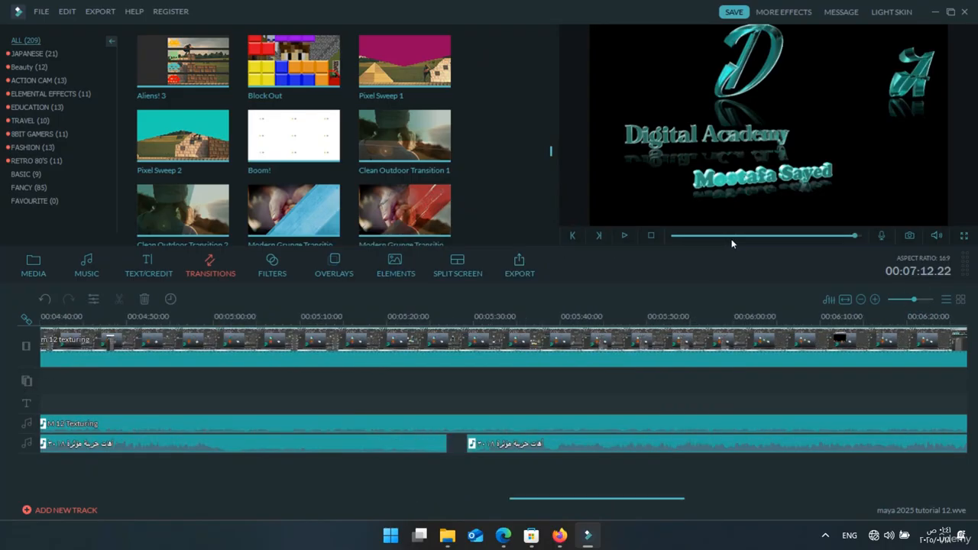
pyautogui.scroll(10, 358, 397)
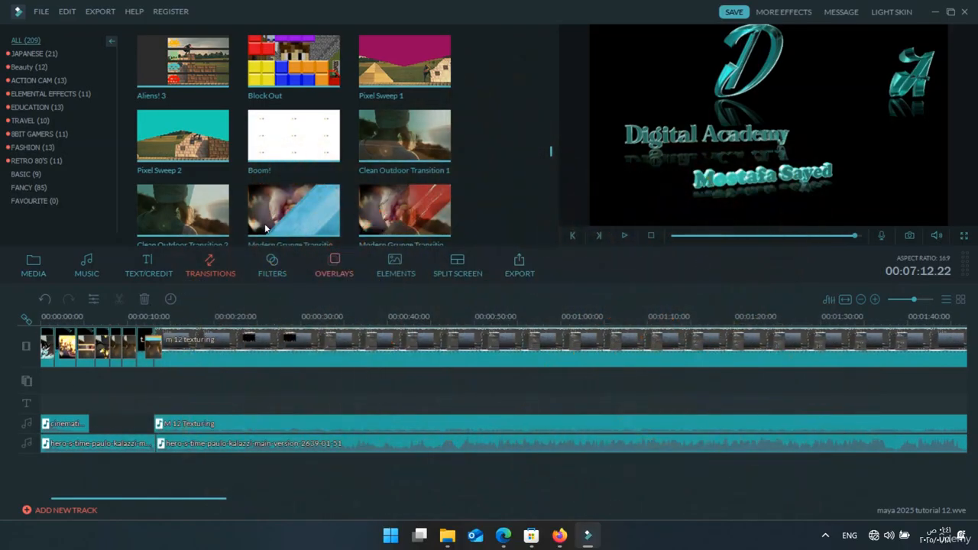
pyautogui.click(178, 316)
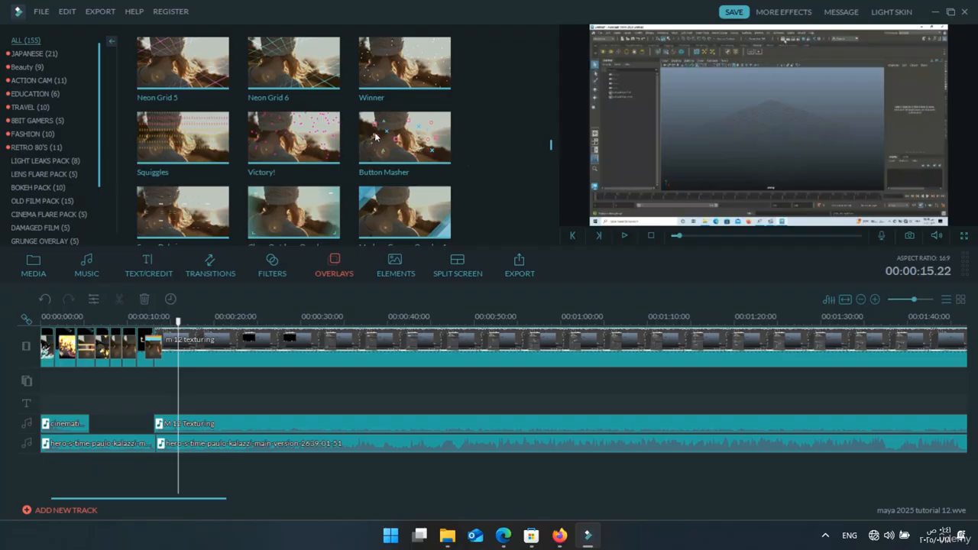
pyautogui.moveTo(420, 205); pyautogui.dragTo(148, 306)
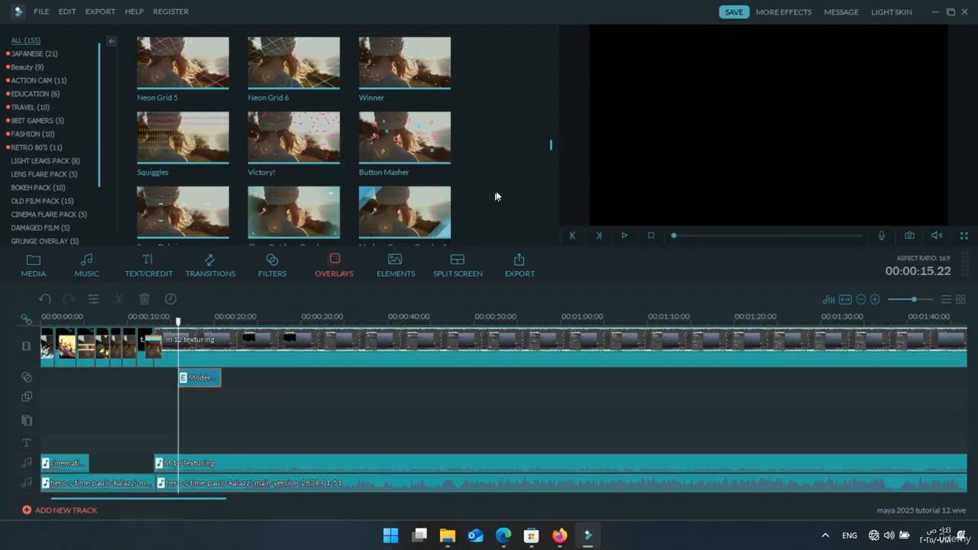
pyautogui.click(624, 235)
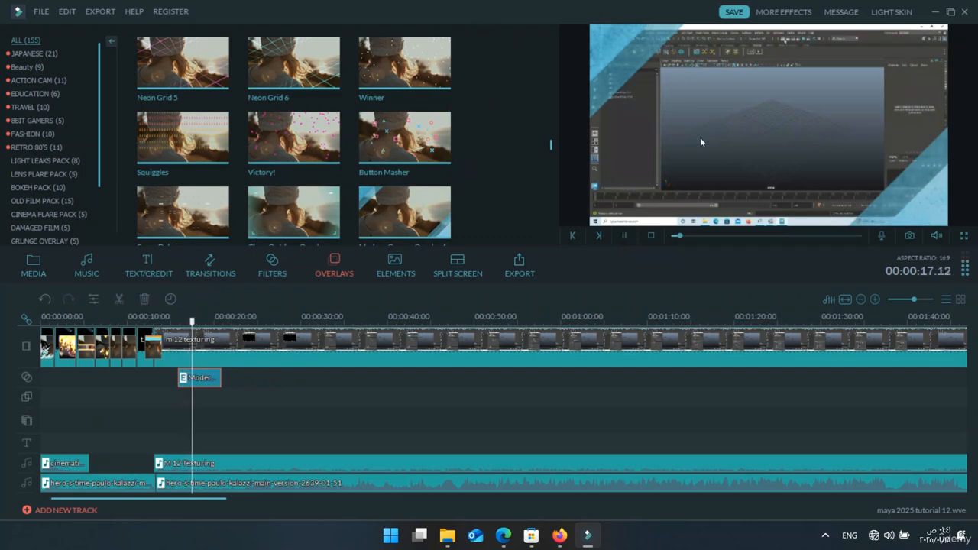
# - Stop the playback and place the Neon Grid 4 overlay from the Retro 80's pack over the m 12 texturing recording at 00:00:26.19
pyautogui.click(625, 236)
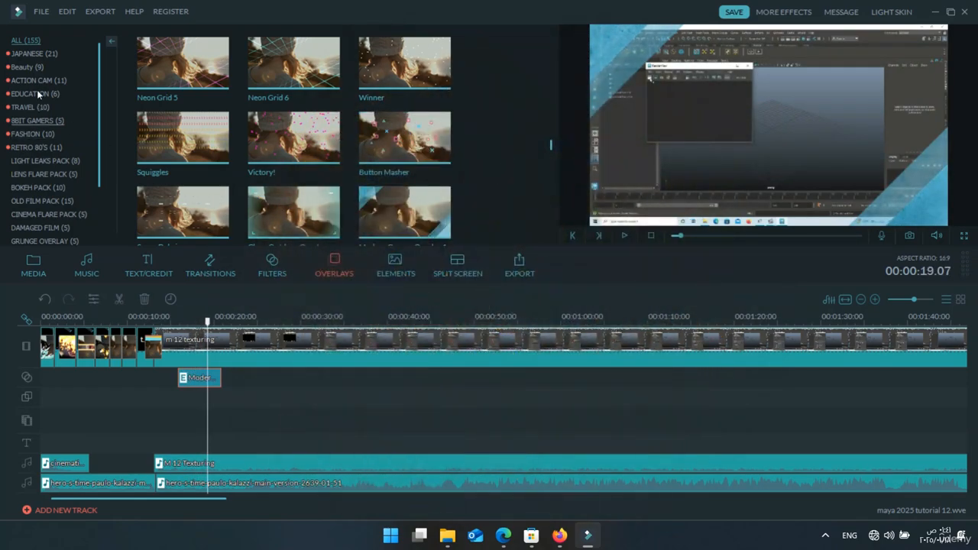
pyautogui.click(40, 134)
pyautogui.click(47, 174)
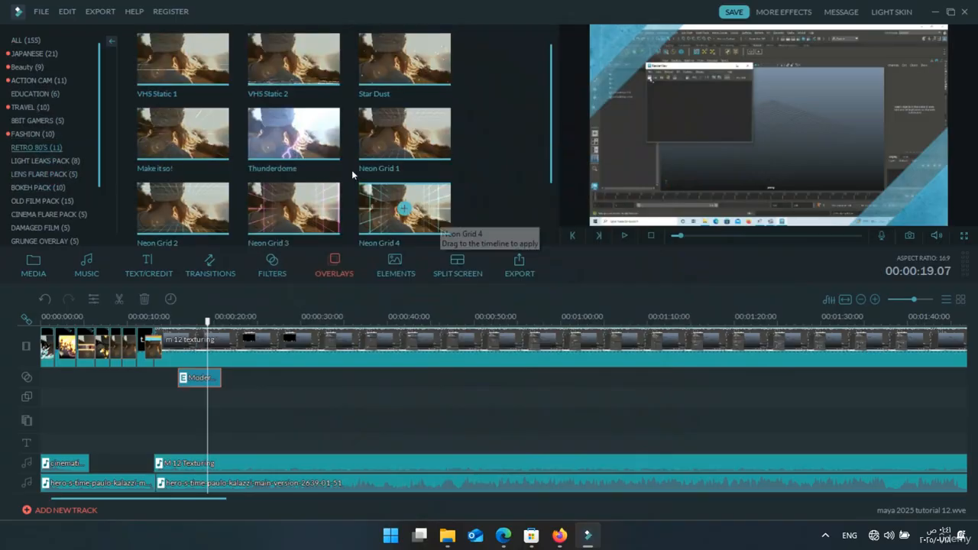
pyautogui.moveTo(404, 206); pyautogui.dragTo(226, 300)
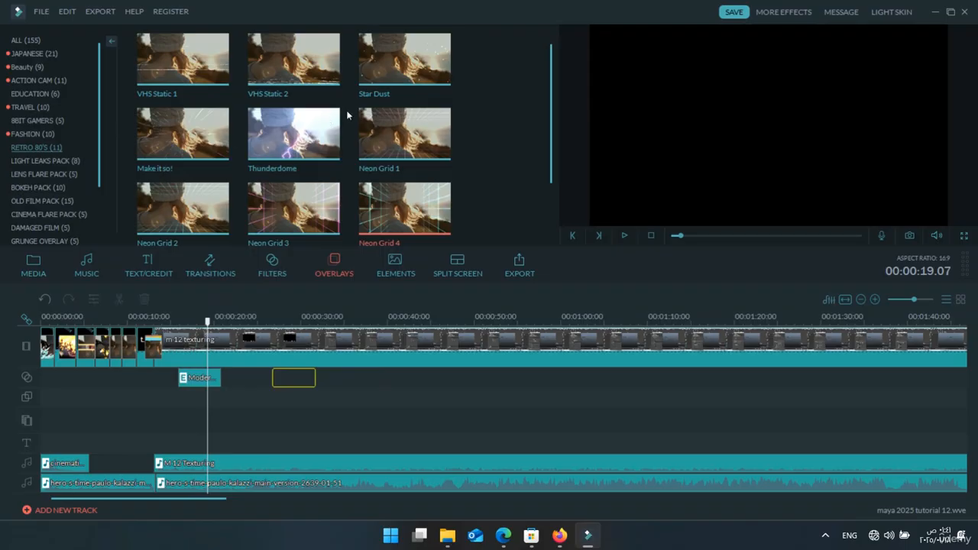
pyautogui.scroll(-2, 387, 121)
pyautogui.scroll(2, 361, 130)
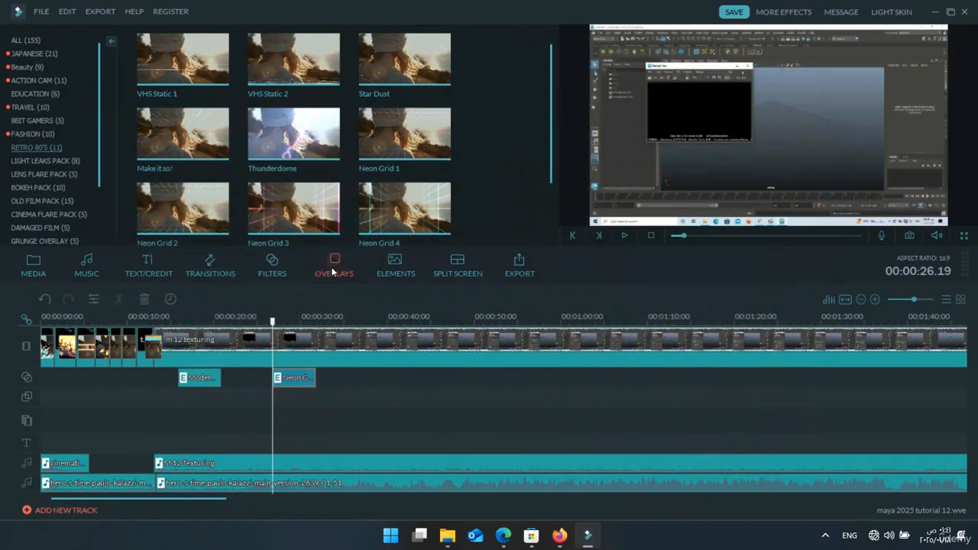
# - Place the Star Dust overlay over the m 12 texturing recording at 00:00:49.23 and play it back
pyautogui.click(473, 316)
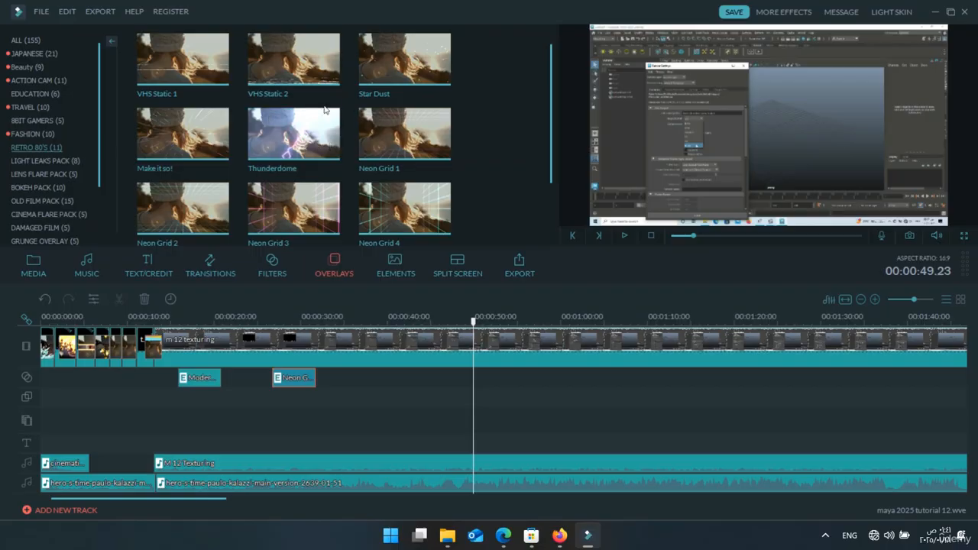
pyautogui.moveTo(405, 59); pyautogui.dragTo(381, 314)
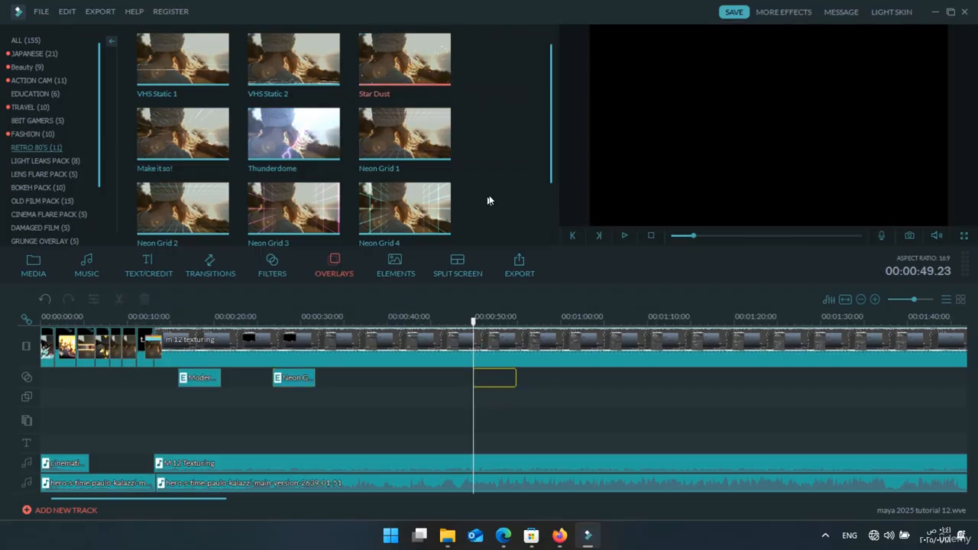
pyautogui.press('space')
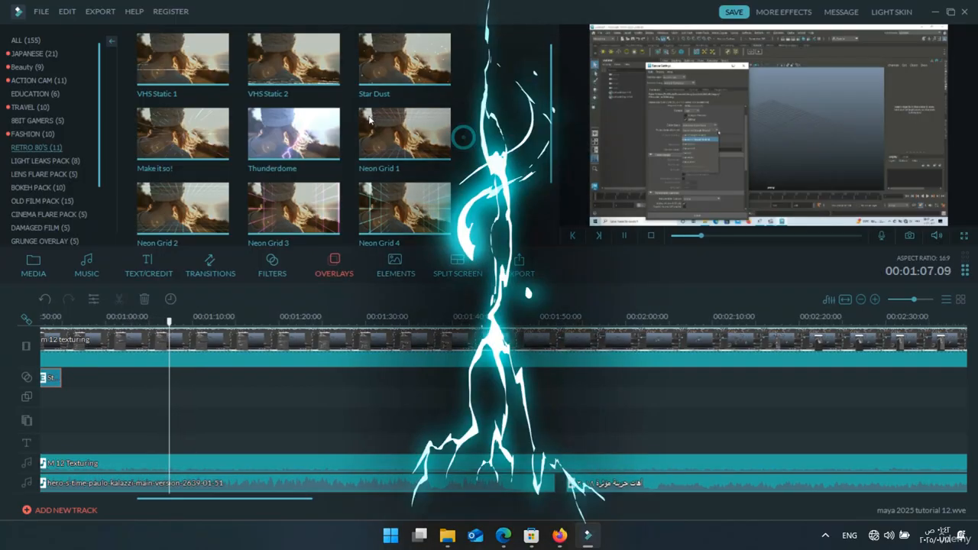
# - Find Beauty Retro - Overlay 1 among all overlays, place it over the recording at about 00:01:28, and play it back
pyautogui.click(64, 105)
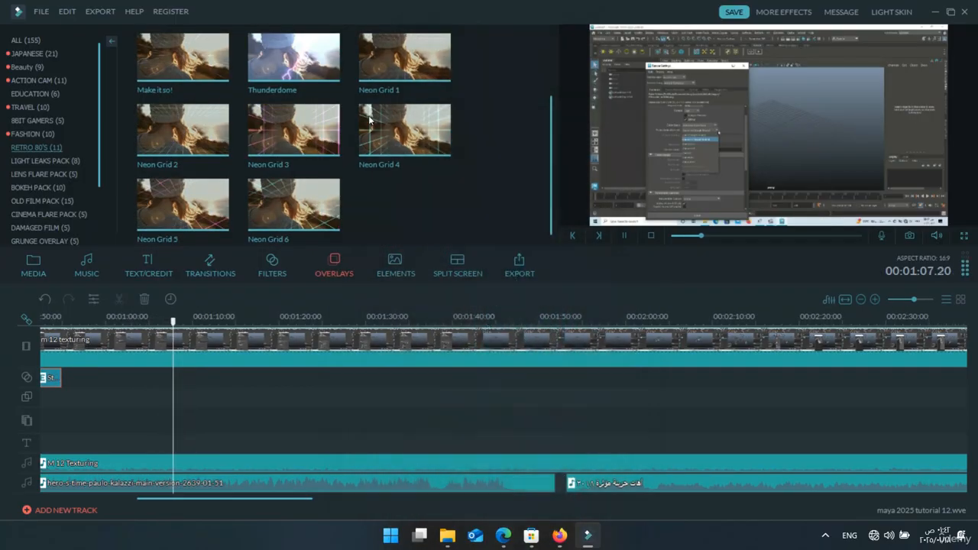
pyautogui.click(29, 40)
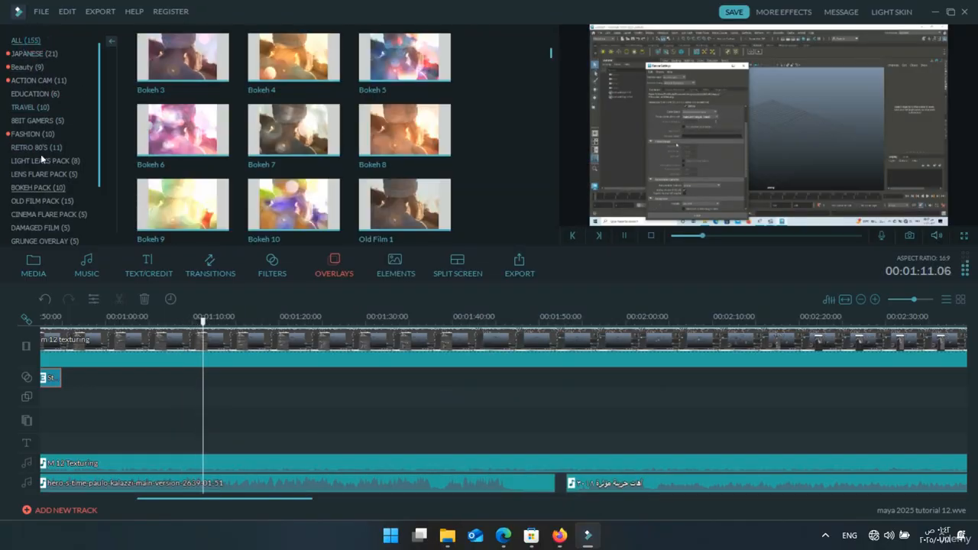
pyautogui.scroll(-5, 354, 129)
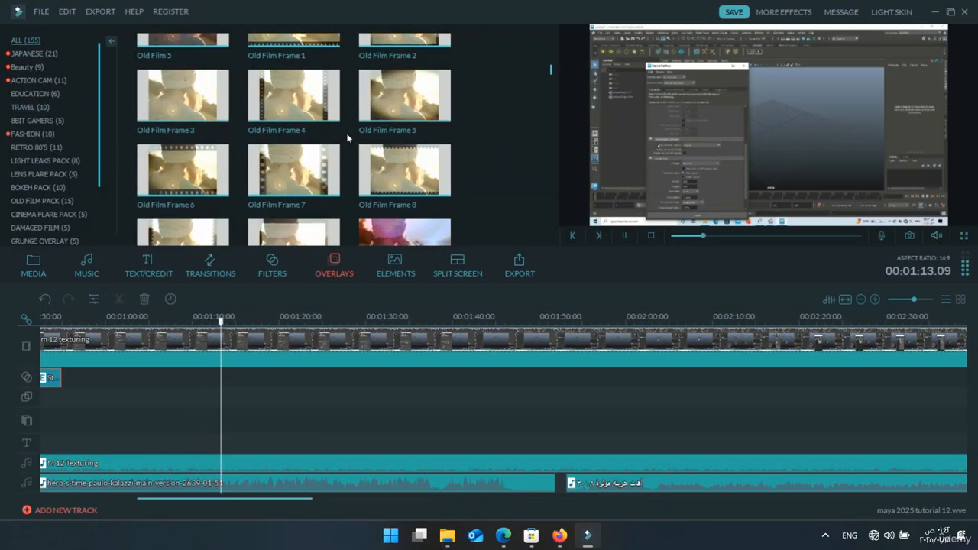
pyautogui.scroll(-10, 347, 138)
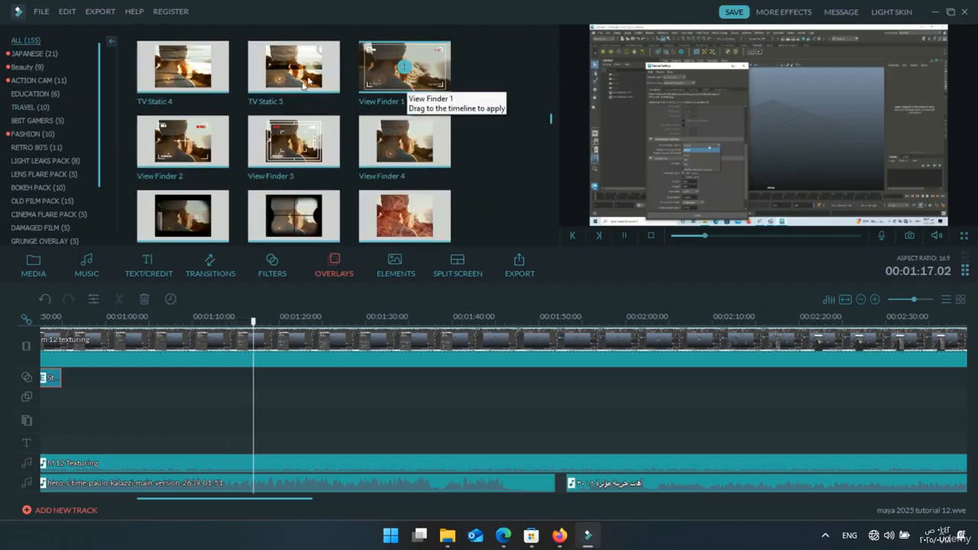
pyautogui.scroll(-5, 326, 140)
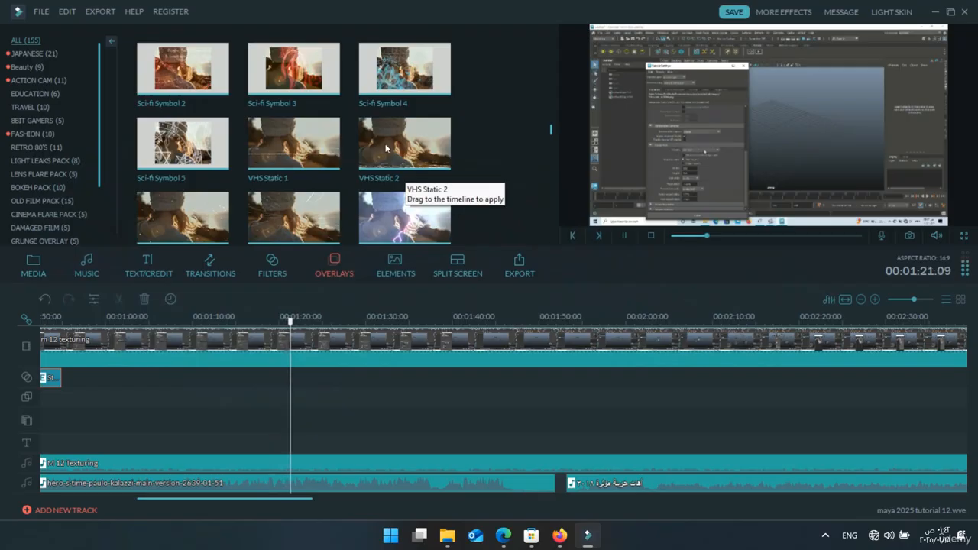
pyautogui.scroll(-3, 367, 149)
pyautogui.scroll(-8, 371, 148)
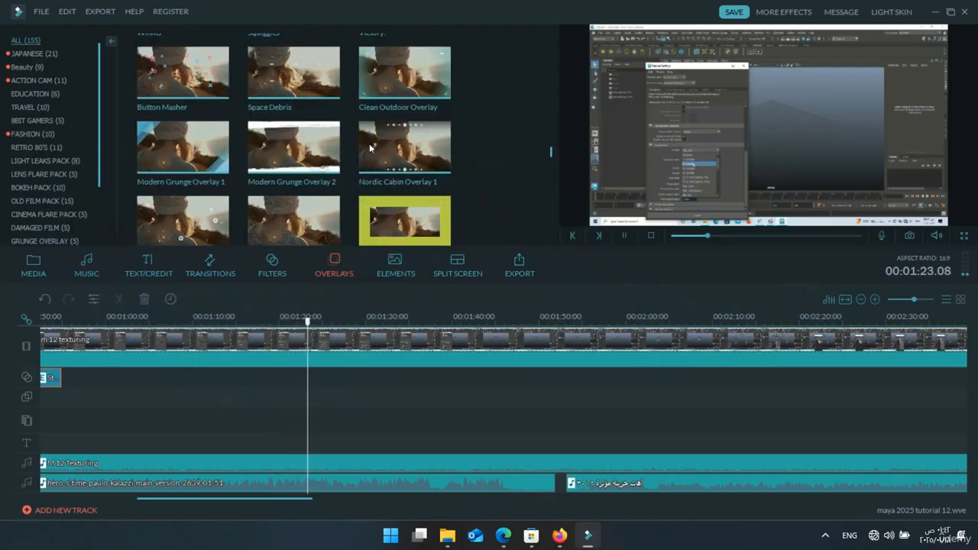
pyautogui.scroll(-2, 365, 143)
pyautogui.scroll(-2, 374, 145)
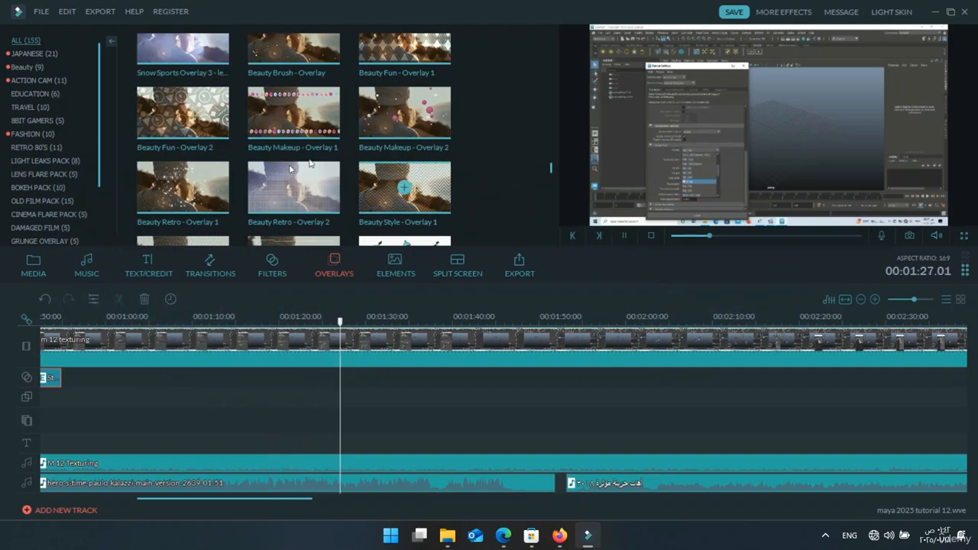
pyautogui.click(182, 187)
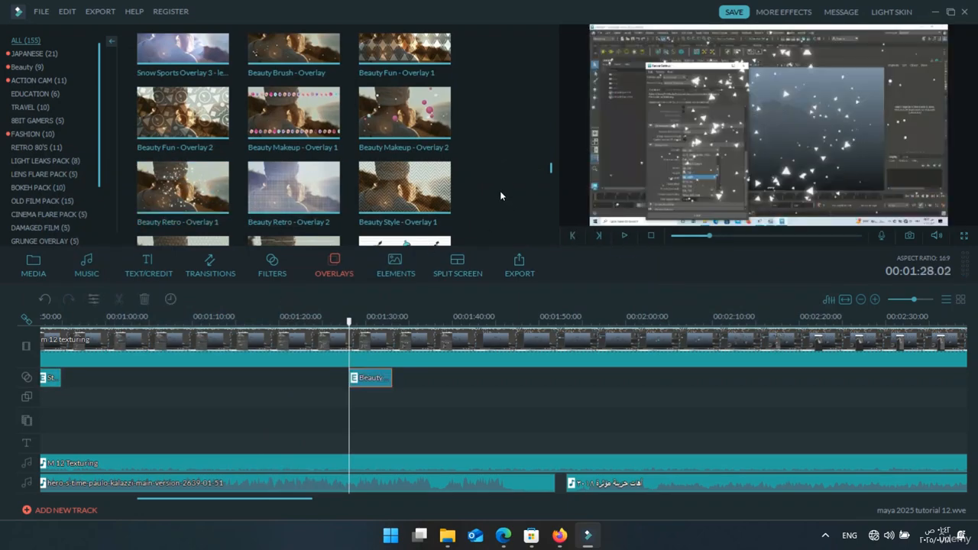
pyautogui.press('space')
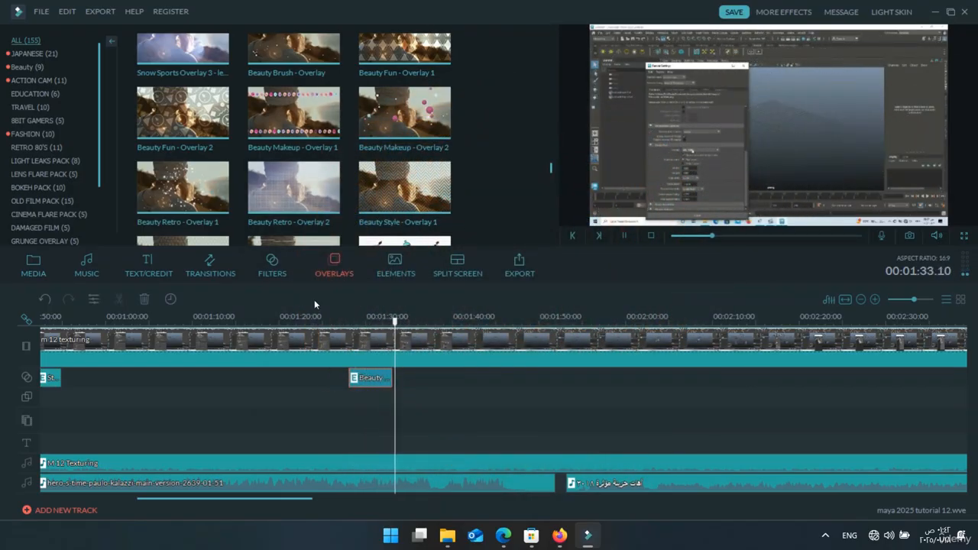
# - Adjust the start of the Beauty Retro - Overlay 1 clip to 00:01:27.20
pyautogui.moveTo(349, 378); pyautogui.dragTo(274, 377)
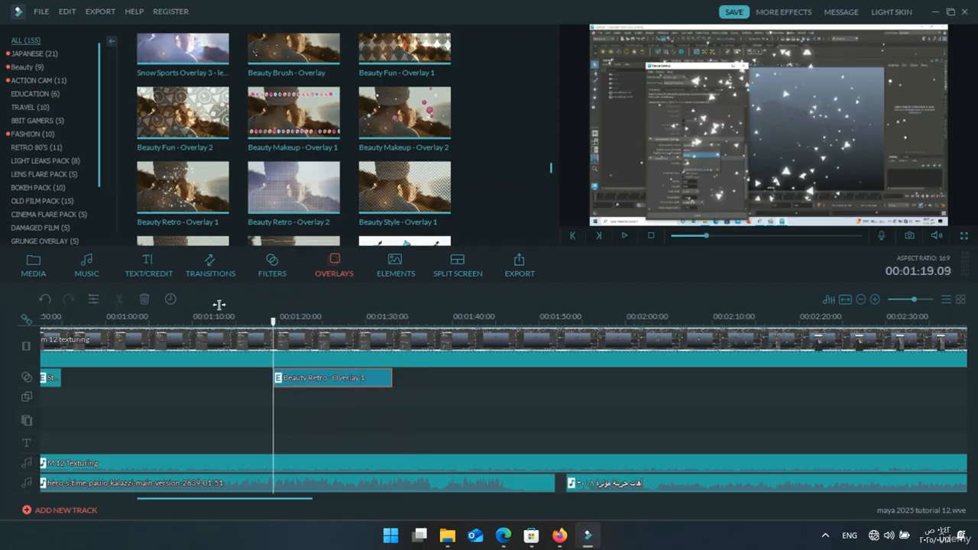
pyautogui.moveTo(218, 305); pyautogui.dragTo(326, 301)
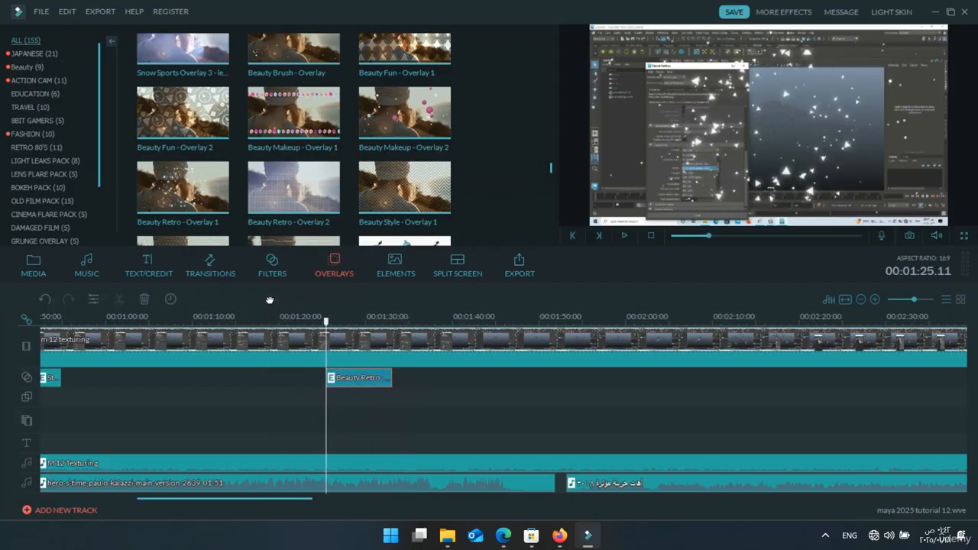
pyautogui.moveTo(262, 301); pyautogui.dragTo(298, 332)
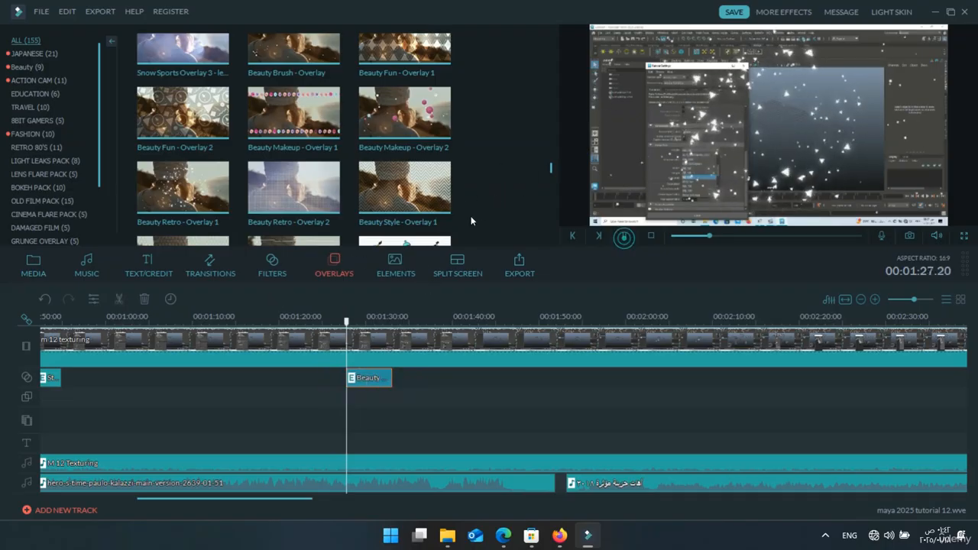
# - Place the Showcase 1 overlay over the m 12 texturing recording at about 00:02:02 and play it back
pyautogui.scroll(-5, 386, 152)
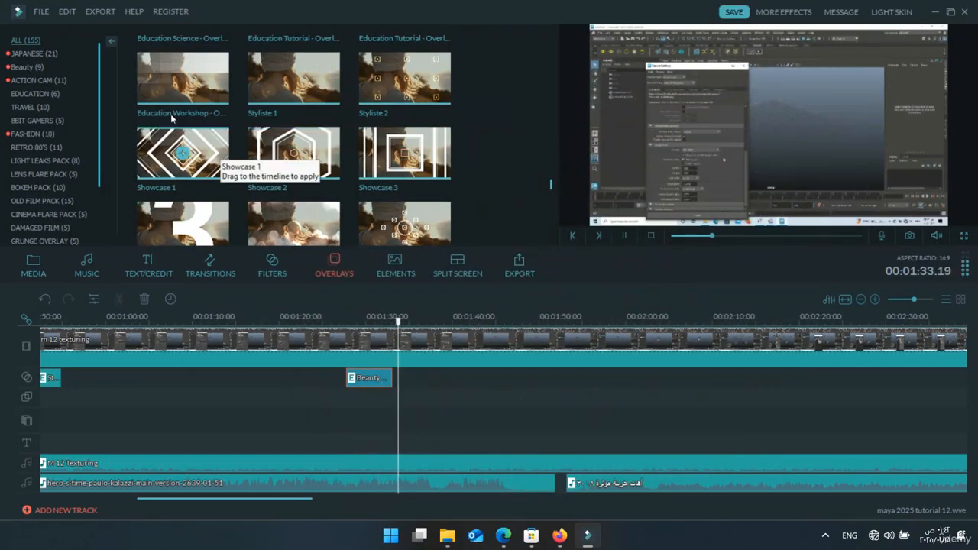
pyautogui.moveTo(181, 151); pyautogui.dragTo(520, 260)
pyautogui.press('space')
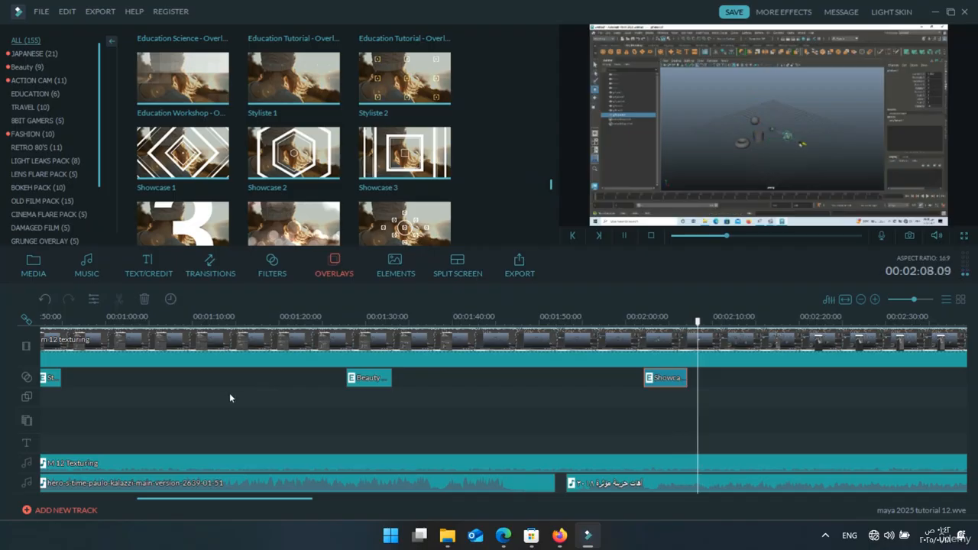
# - Continue the playback of the m 12 texturing recording from about 00:02:50
pyautogui.scroll(-5, 230, 399)
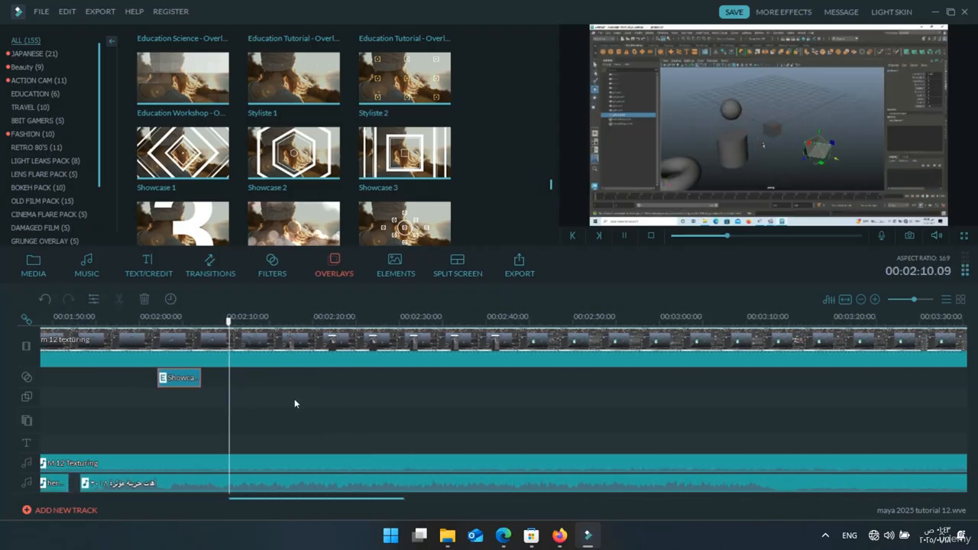
pyautogui.click(554, 316)
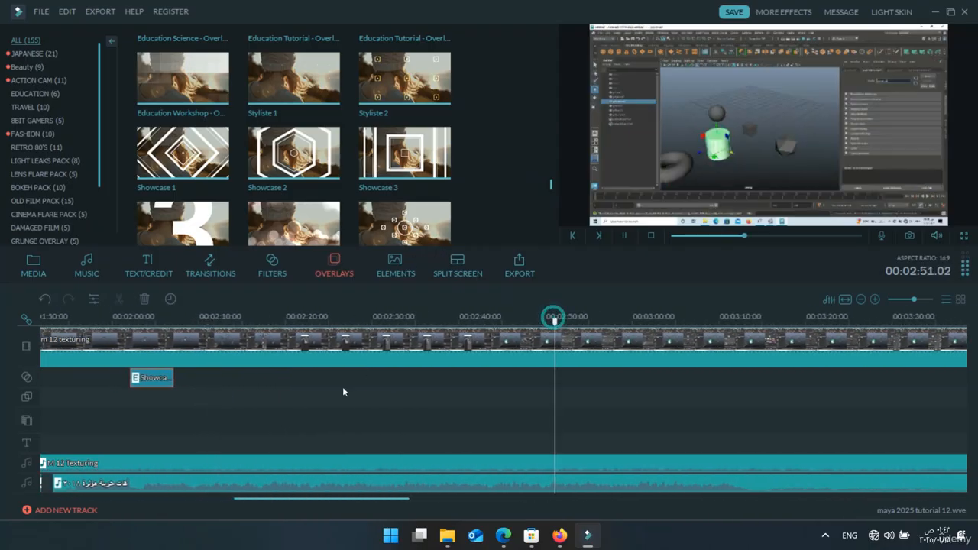
pyautogui.scroll(-2, 293, 398)
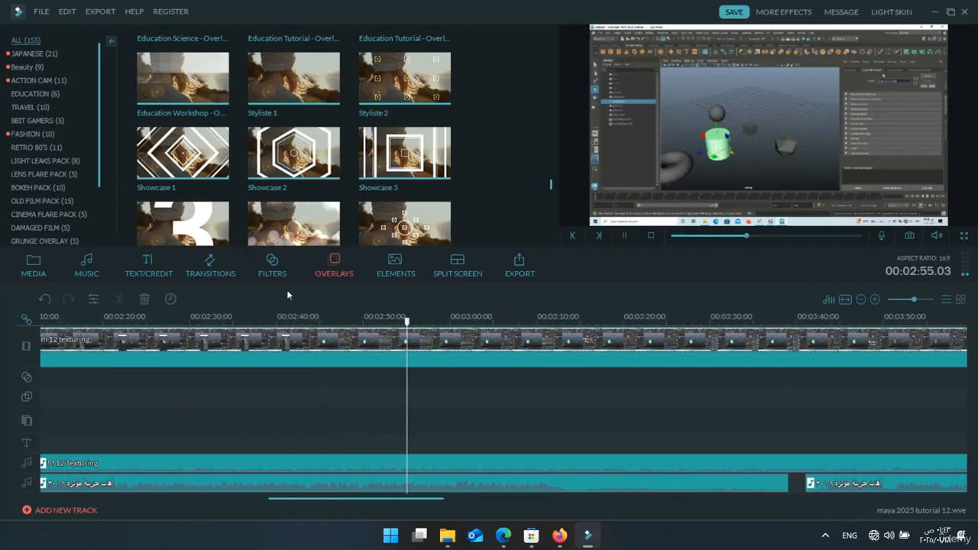
# - Browse the complete filter collection for an effect suited to the m 12 texturing recording
pyautogui.click(271, 263)
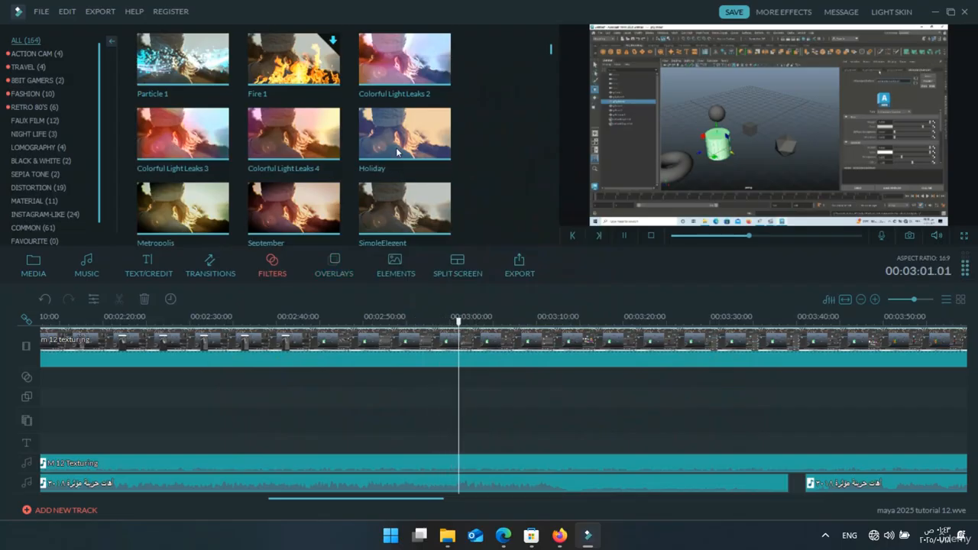
pyautogui.scroll(-10, 395, 175)
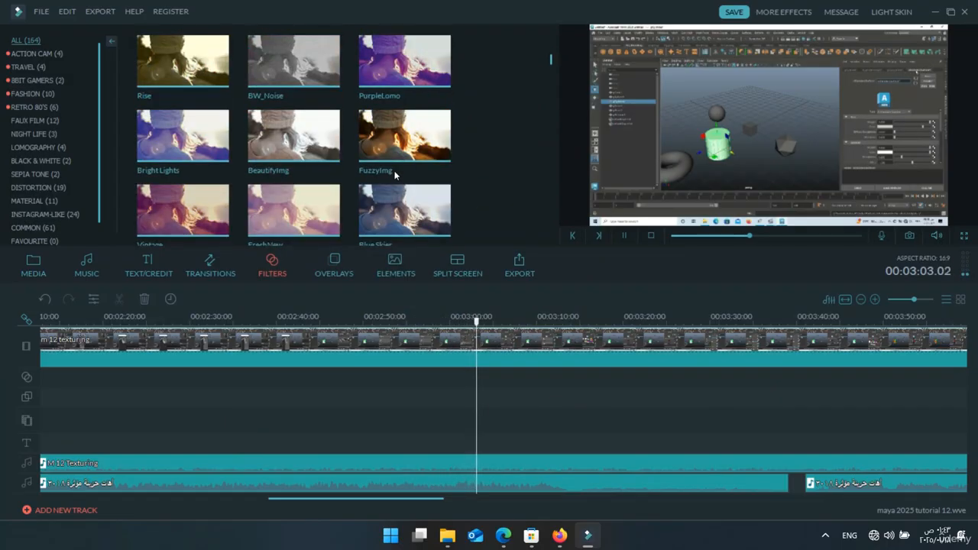
pyautogui.scroll(-10, 394, 175)
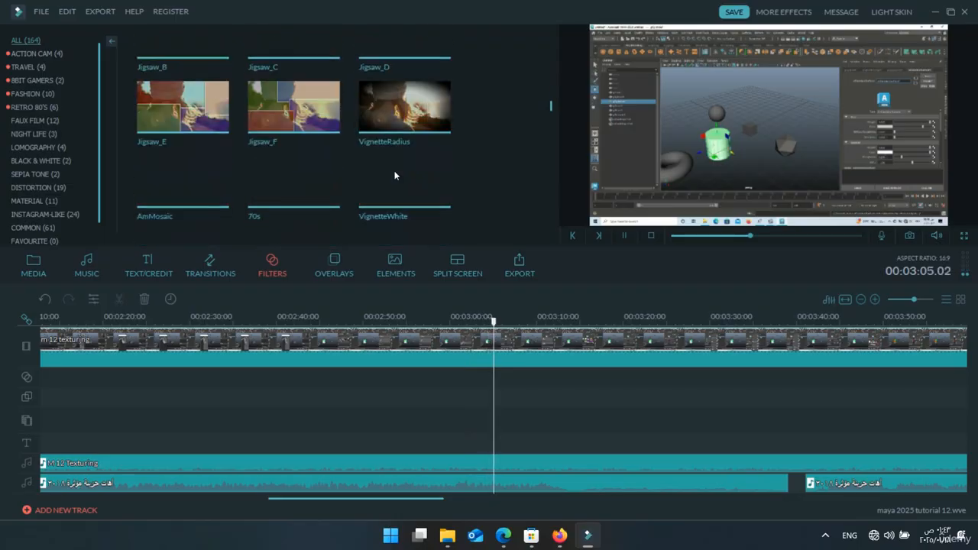
pyautogui.scroll(-10, 391, 172)
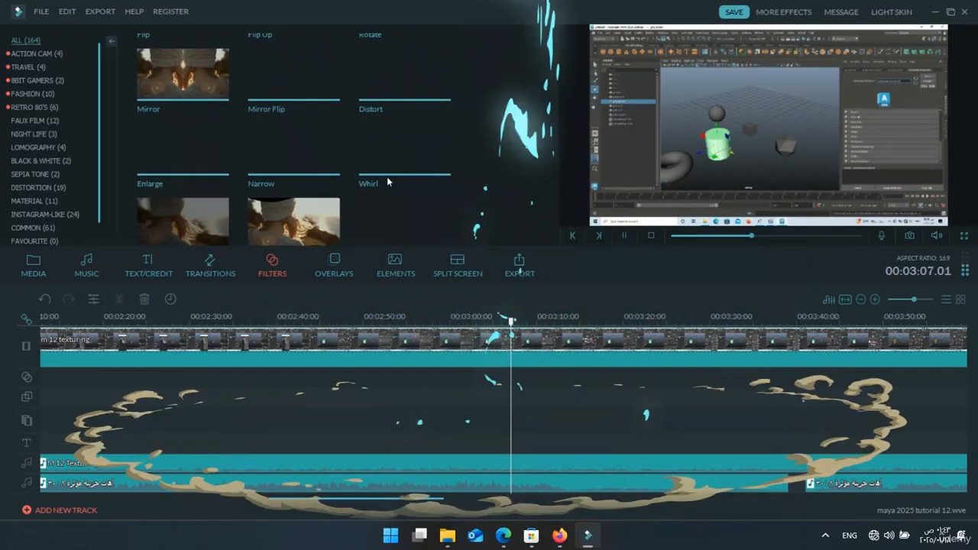
pyautogui.scroll(-6, 382, 162)
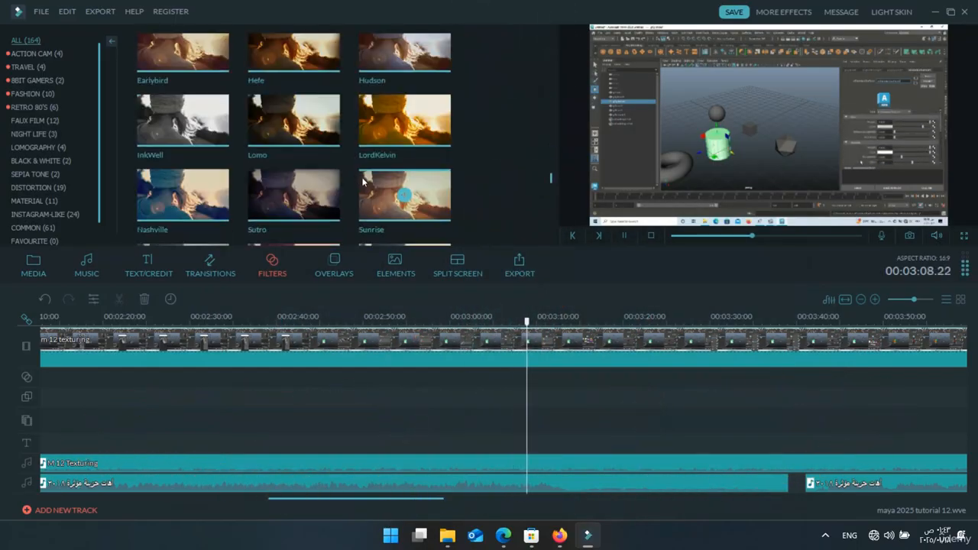
pyautogui.scroll(-8, 373, 162)
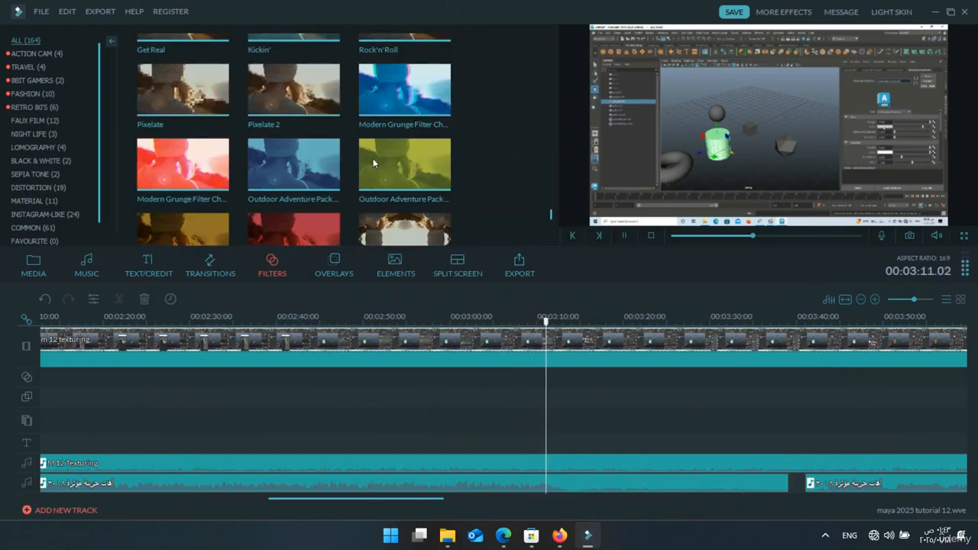
pyautogui.scroll(-6, 373, 162)
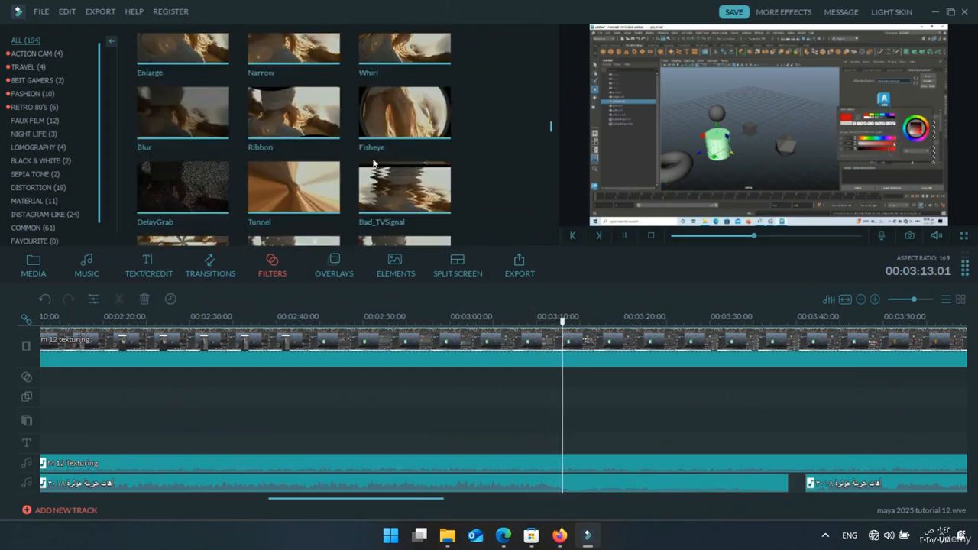
pyautogui.scroll(-4, 373, 162)
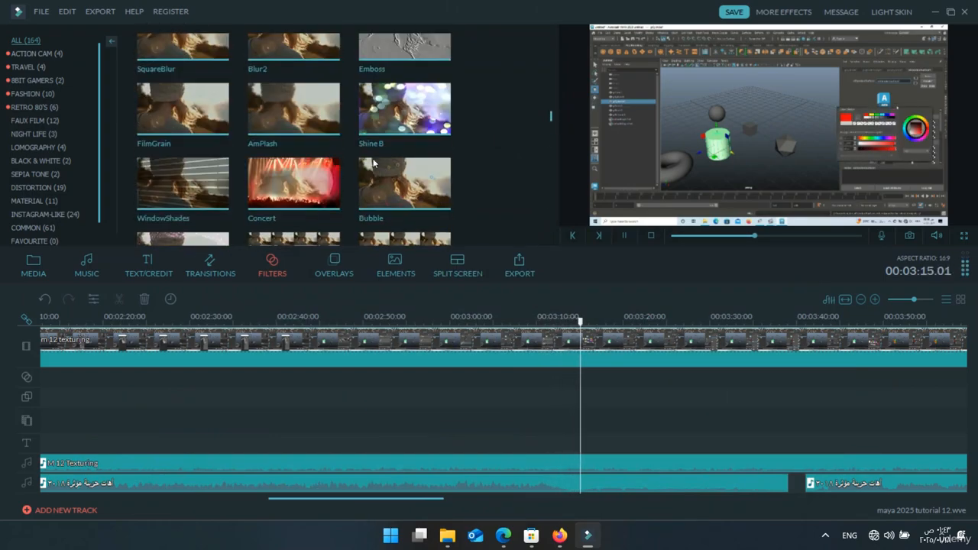
pyautogui.scroll(-8, 373, 162)
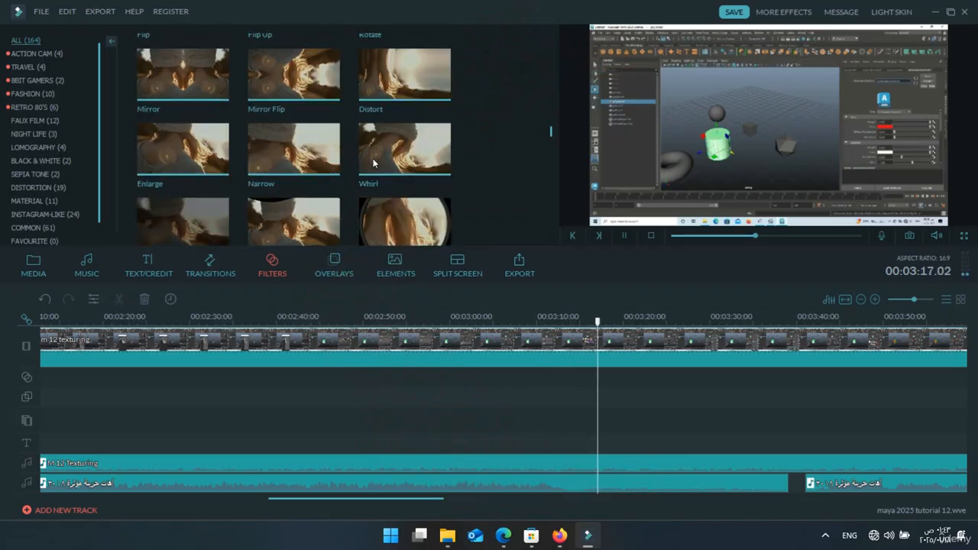
pyautogui.scroll(-4, 372, 161)
pyautogui.scroll(-2, 373, 162)
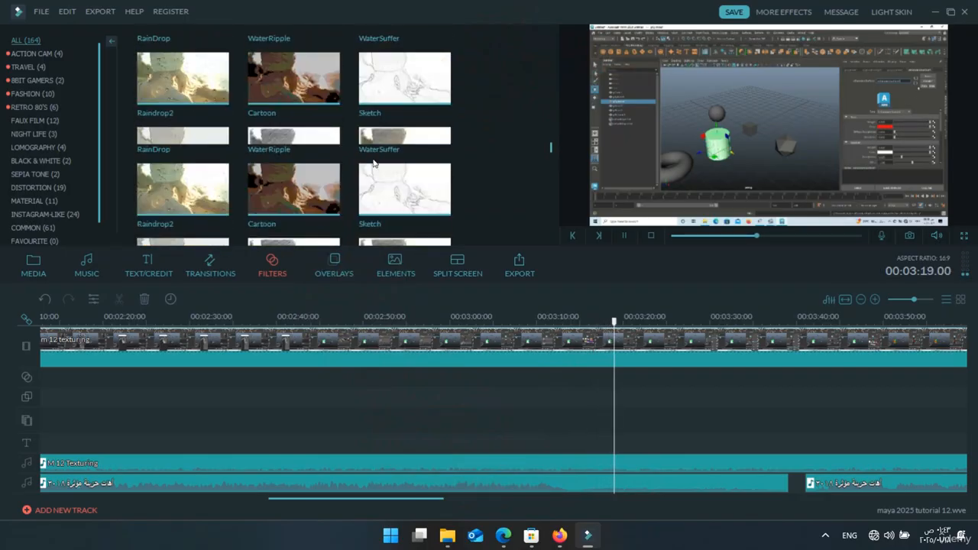
pyautogui.scroll(12, 373, 162)
pyautogui.scroll(8, 373, 162)
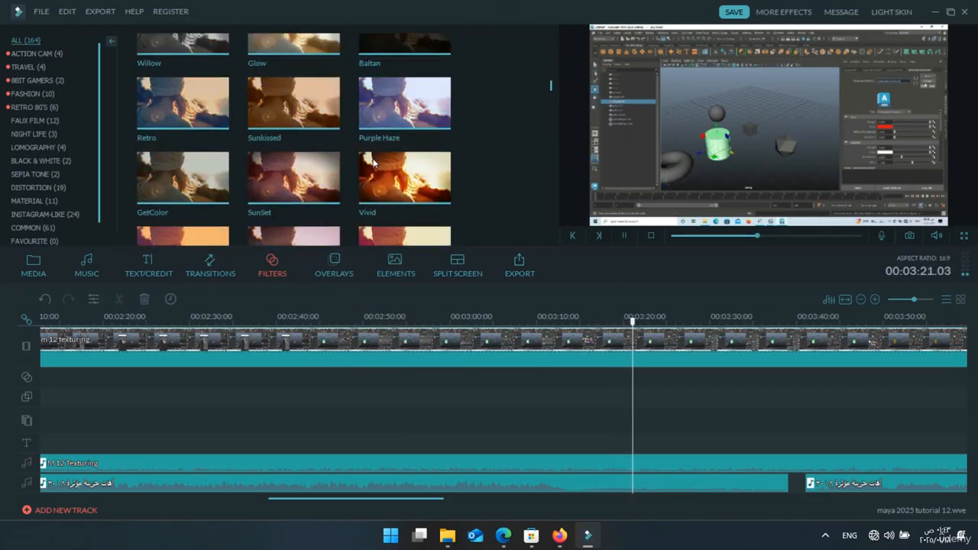
pyautogui.scroll(5, 373, 162)
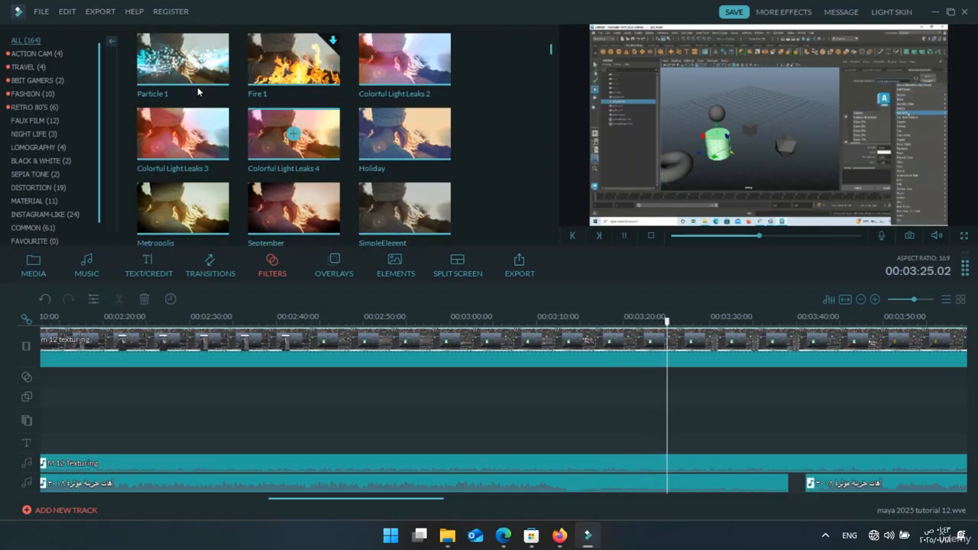
# - Place the Particle 1 filter over the m 12 texturing recording at about 00:03:23 and play it back
pyautogui.moveTo(182, 59); pyautogui.dragTo(521, 302)
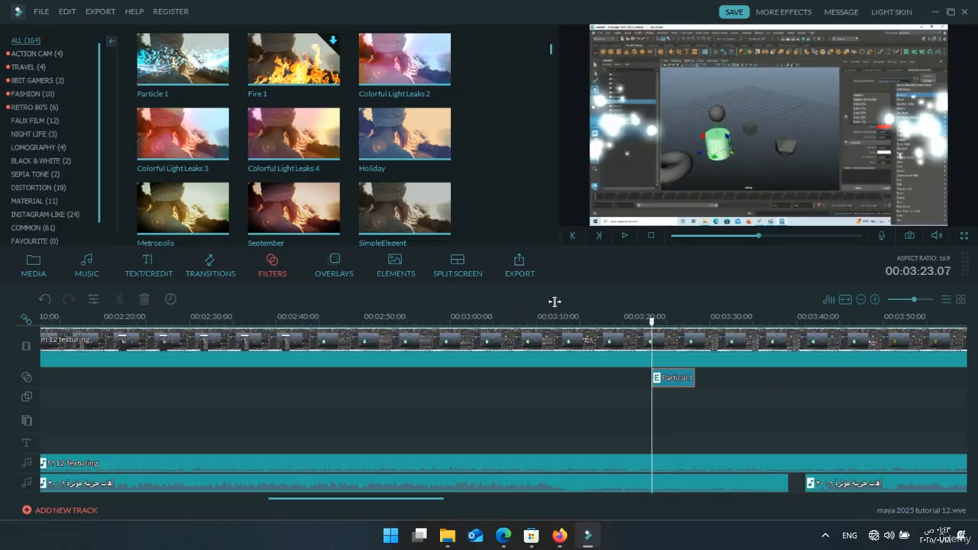
pyautogui.moveTo(555, 302)
pyautogui.mouseDown()
pyautogui.moveTo(600, 302)
pyautogui.moveTo(557, 304)
pyautogui.mouseUp()
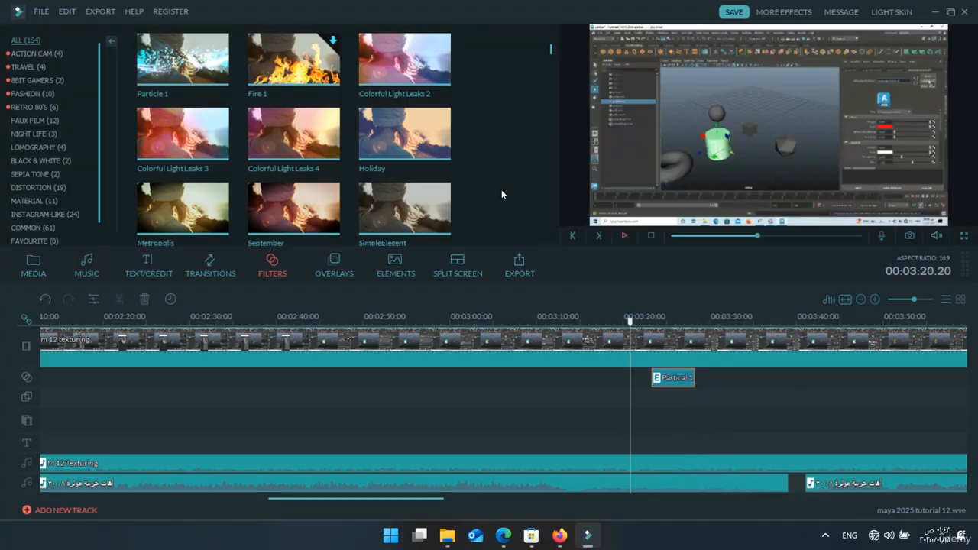
pyautogui.press('space')
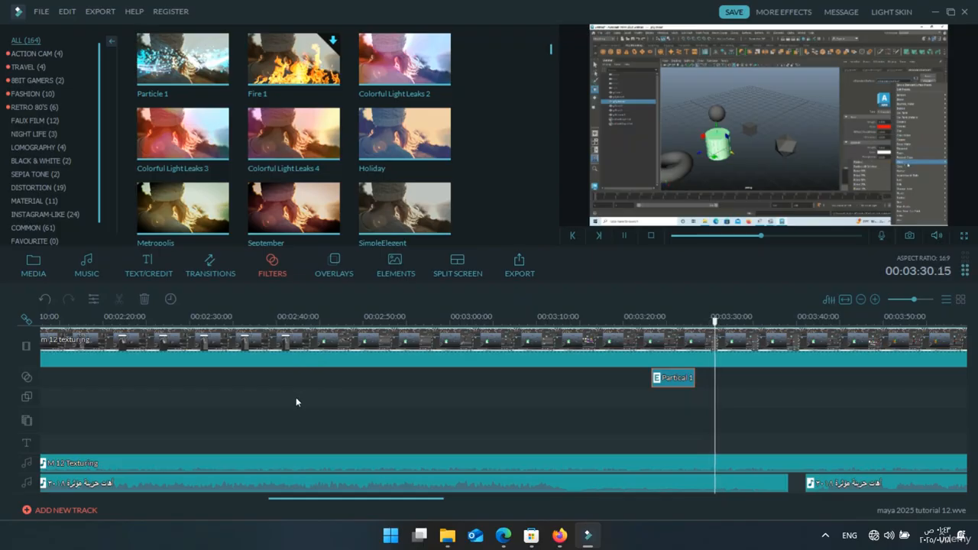
pyautogui.scroll(-5, 304, 399)
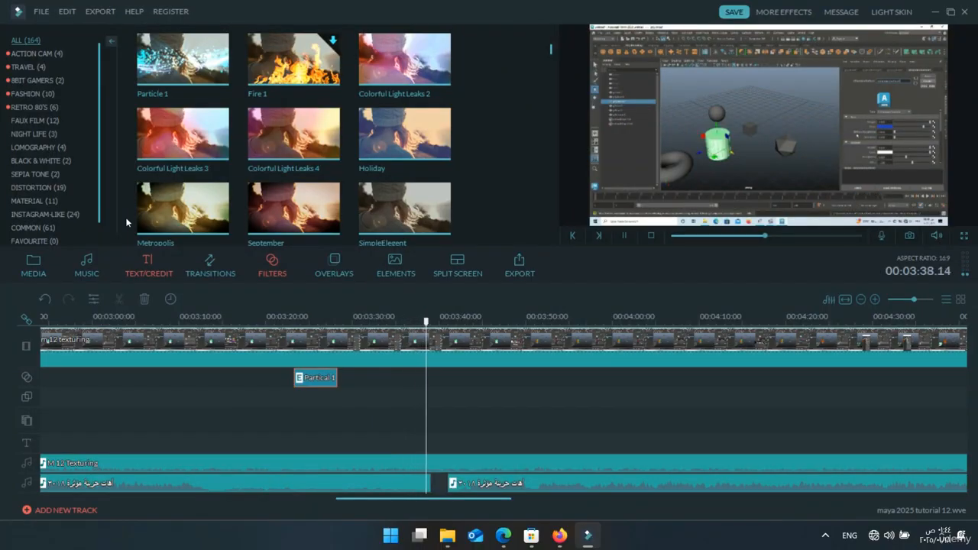
# - Find Outdoor Adventure Pack Lowerthird 4 among all titles, place it over the recording at about 00:03:59, and play it back
pyautogui.click(148, 264)
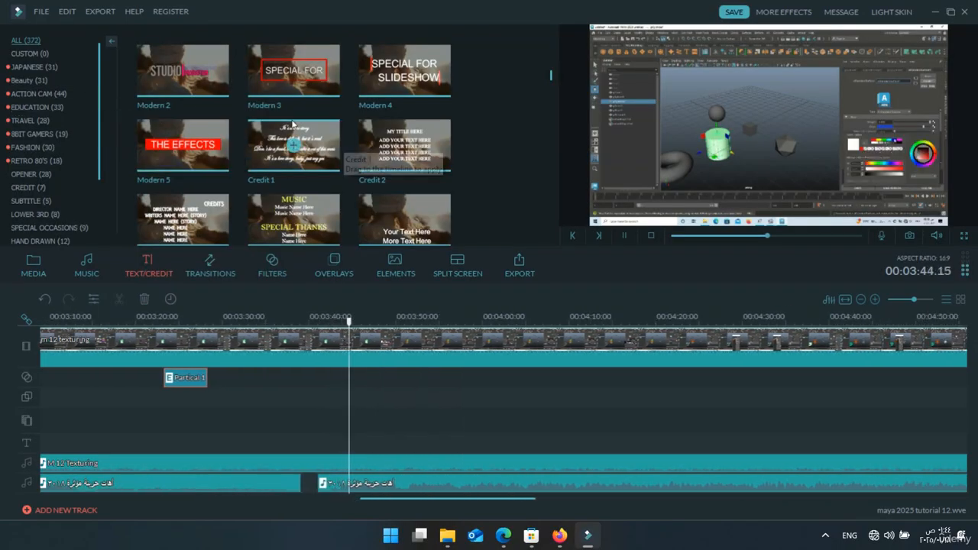
pyautogui.scroll(-5, 486, 135)
pyautogui.scroll(-12, 241, 128)
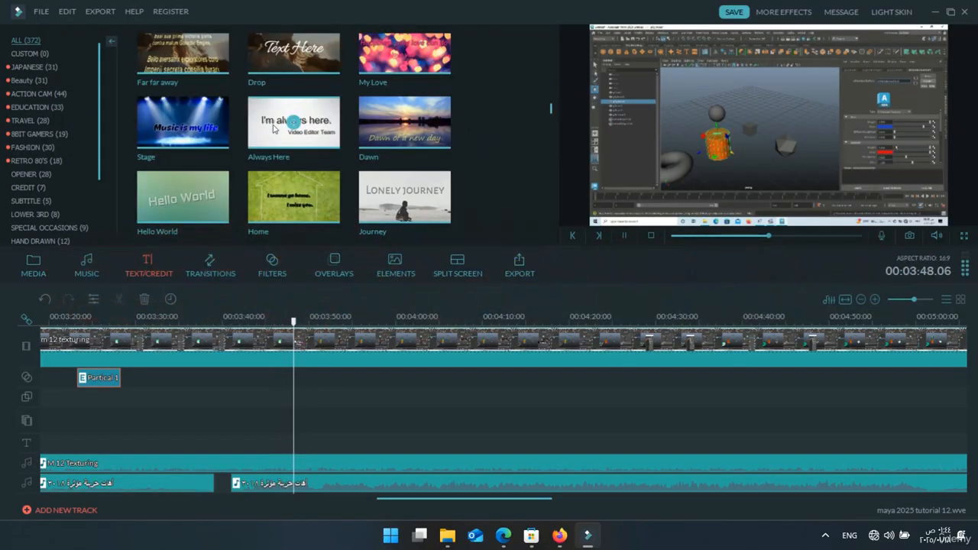
pyautogui.scroll(-8, 260, 130)
pyautogui.scroll(3, 271, 128)
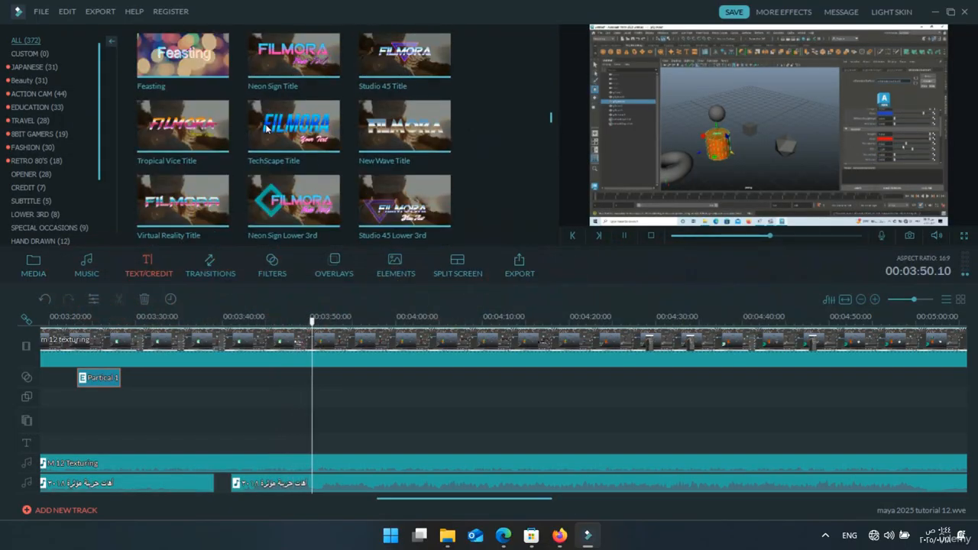
pyautogui.scroll(-3, 266, 128)
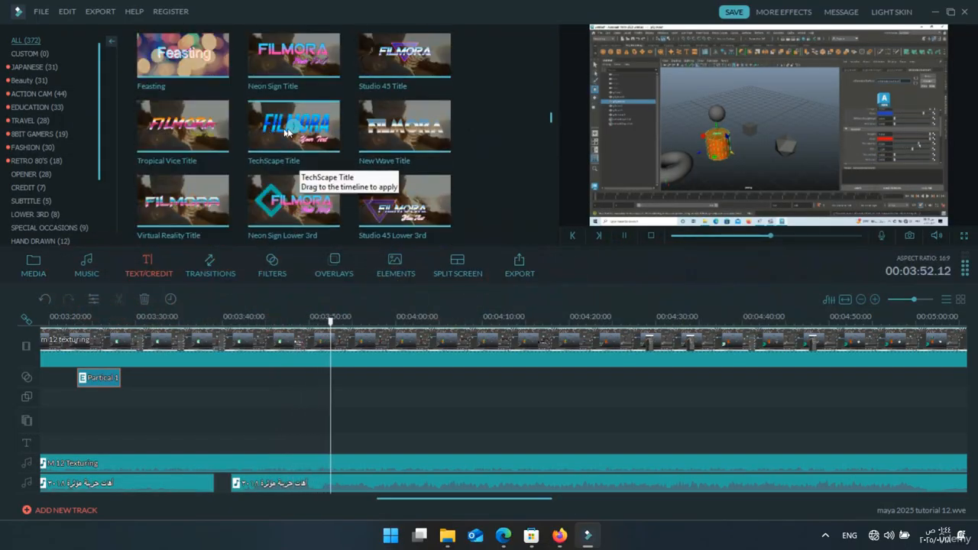
pyautogui.scroll(-2, 267, 153)
pyautogui.scroll(-3, 213, 156)
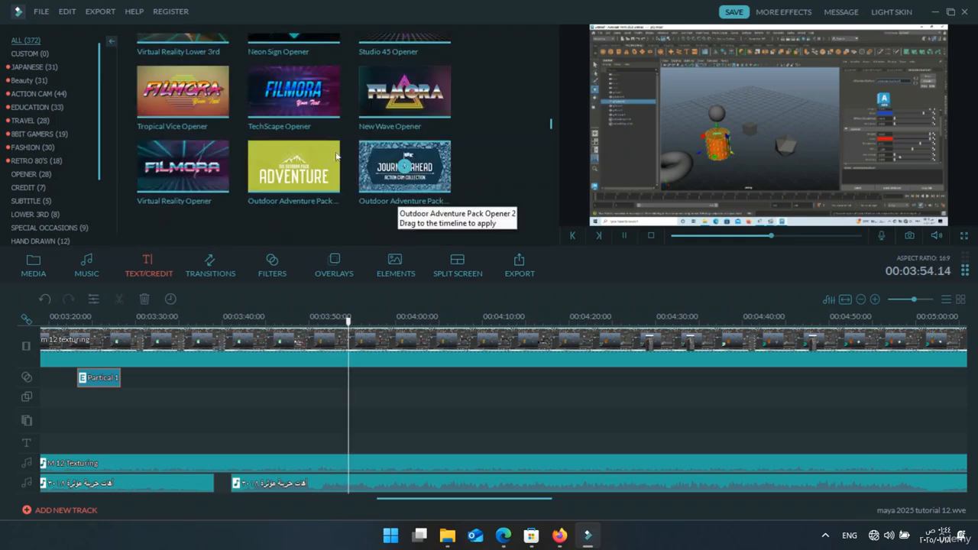
pyautogui.scroll(-3, 206, 163)
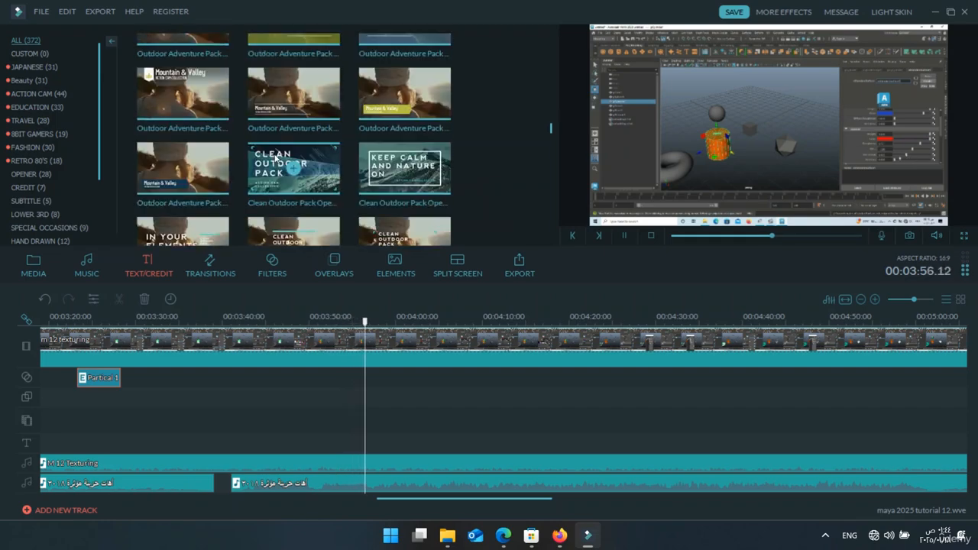
pyautogui.click(139, 154)
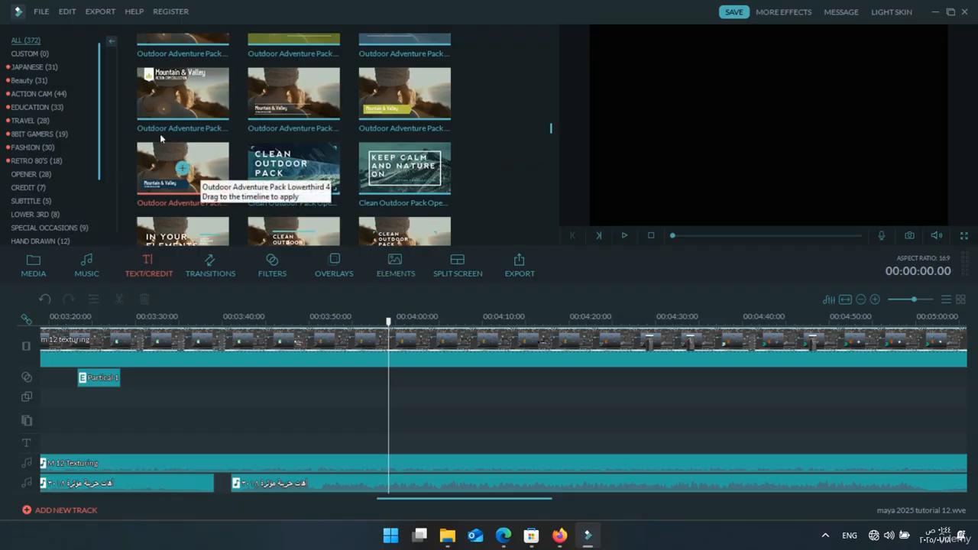
pyautogui.moveTo(293, 168); pyautogui.dragTo(317, 287)
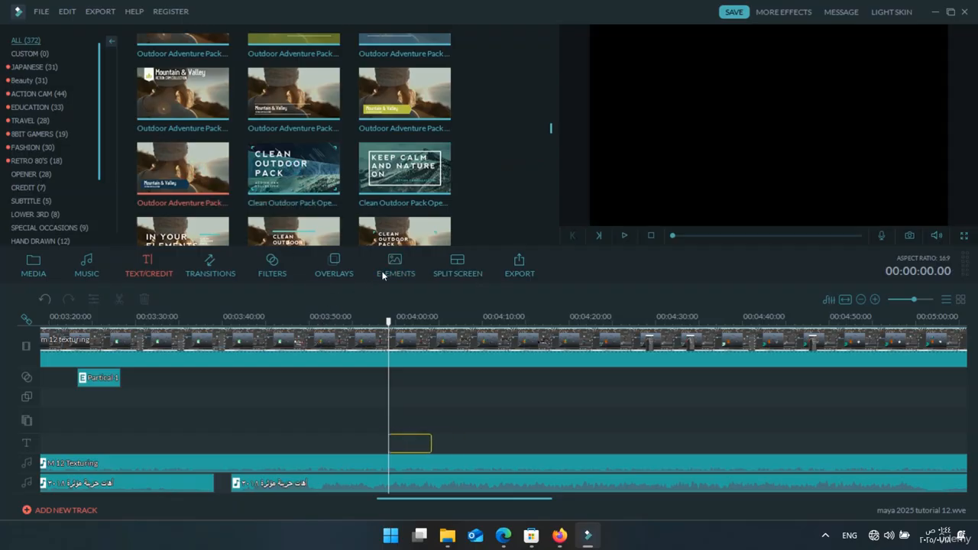
pyautogui.press('space')
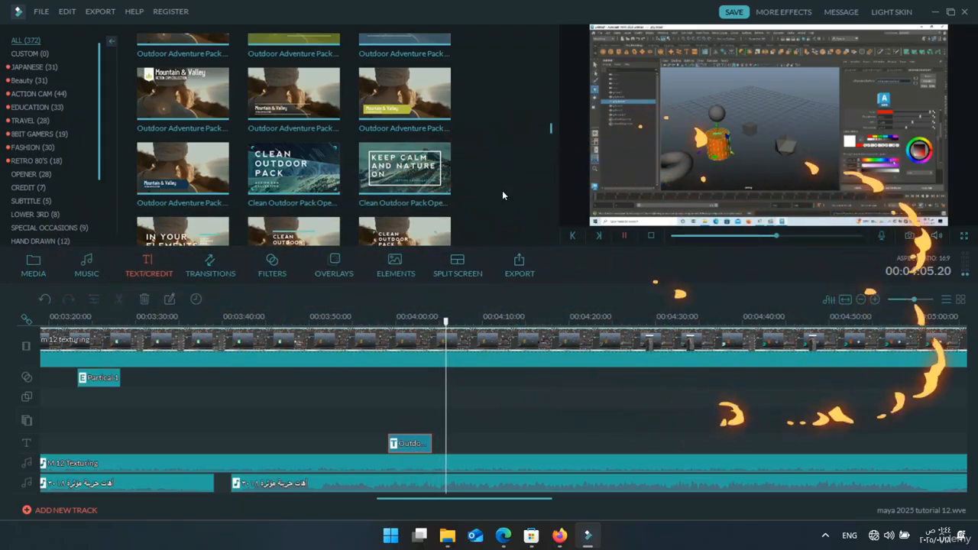
# - Open the lower-third title for advanced editing and give its Mountain & Valley text the light blue fill effect with a fill blur of 7
pyautogui.press('space')
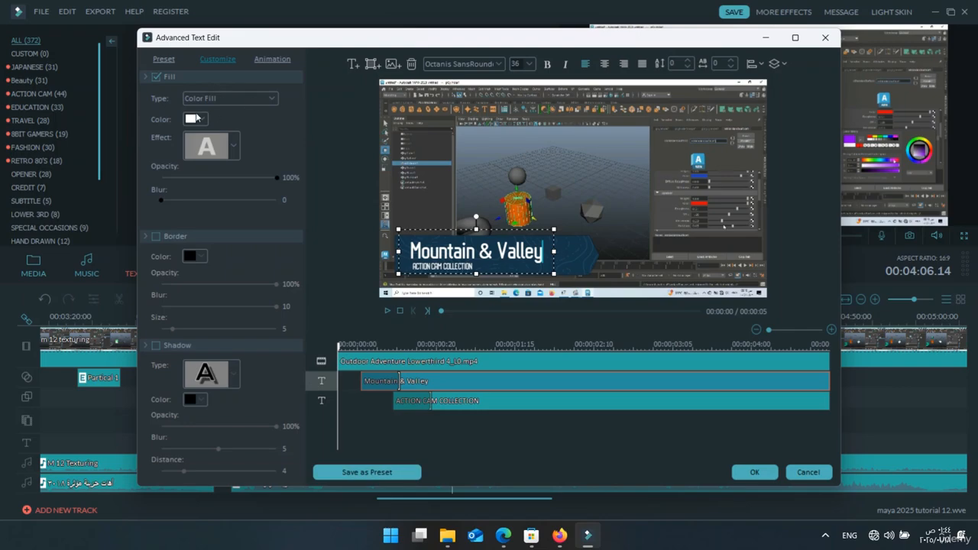
pyautogui.click(236, 98)
pyautogui.click(236, 98)
pyautogui.click(203, 118)
pyautogui.click(203, 118)
pyautogui.click(211, 145)
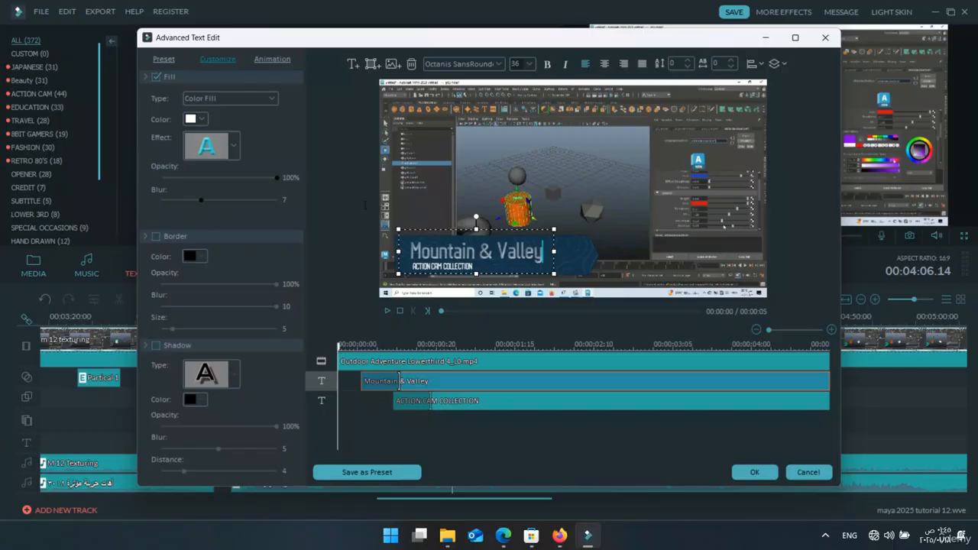
# - Replace the lower-third text ACTION CAM COLLECTION with "opacity" and Mountain & Valley with "use AI standard and choose from preset"
pyautogui.click(430, 400)
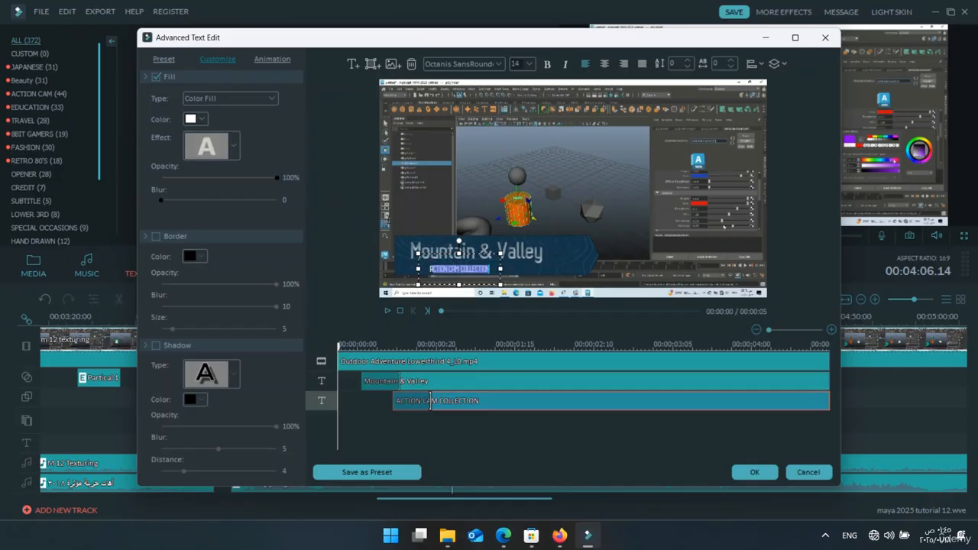
pyautogui.press('BackSpace')
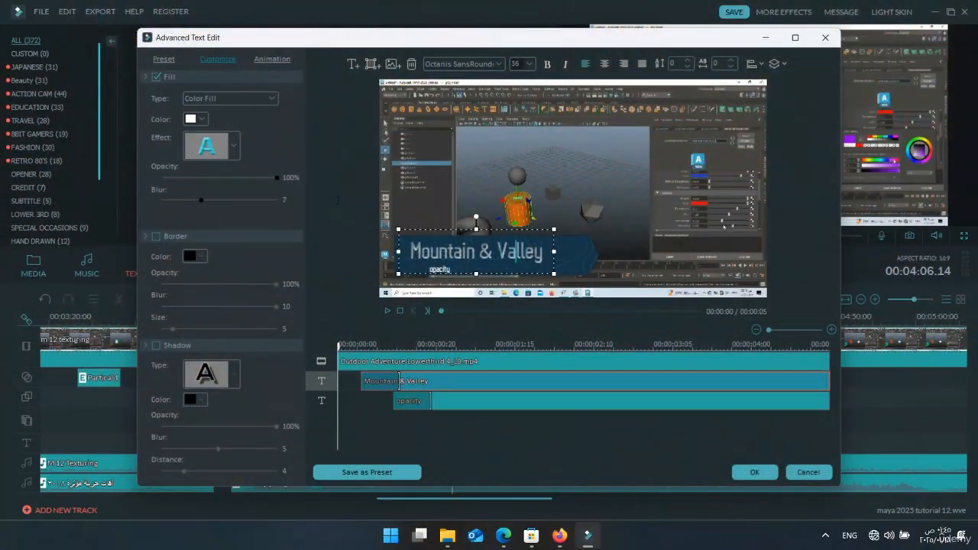
pyautogui.press('Home')
pyautogui.hotkey('shift', 'Right')
pyautogui.hotkey('shift', 'Right')
pyautogui.hotkey('shift', 'Right')
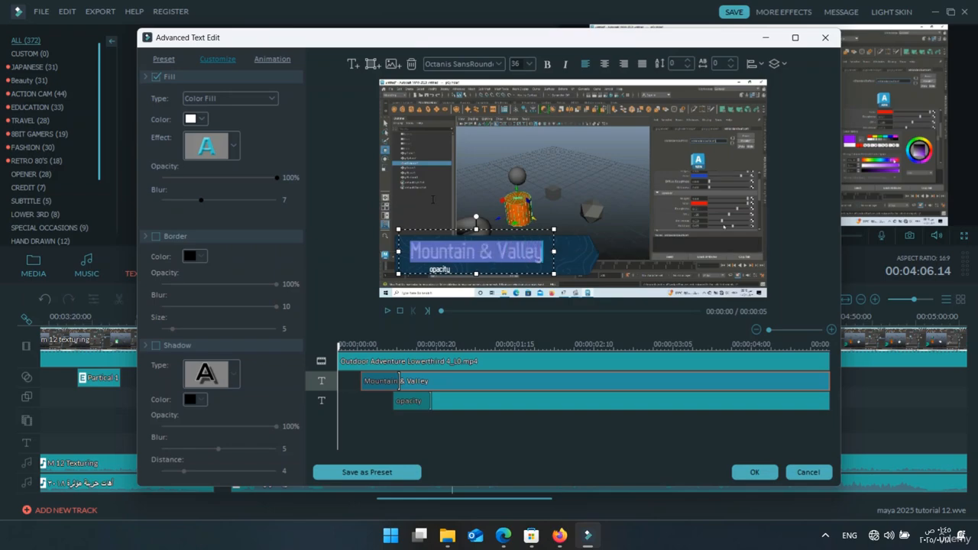
pyautogui.write('c')
pyautogui.press('BackSpace')
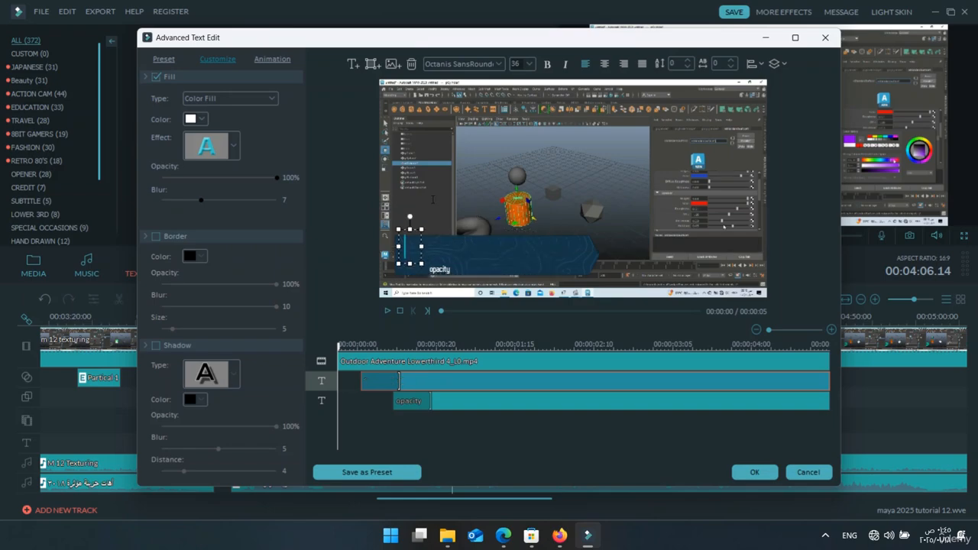
pyautogui.write('use AI')
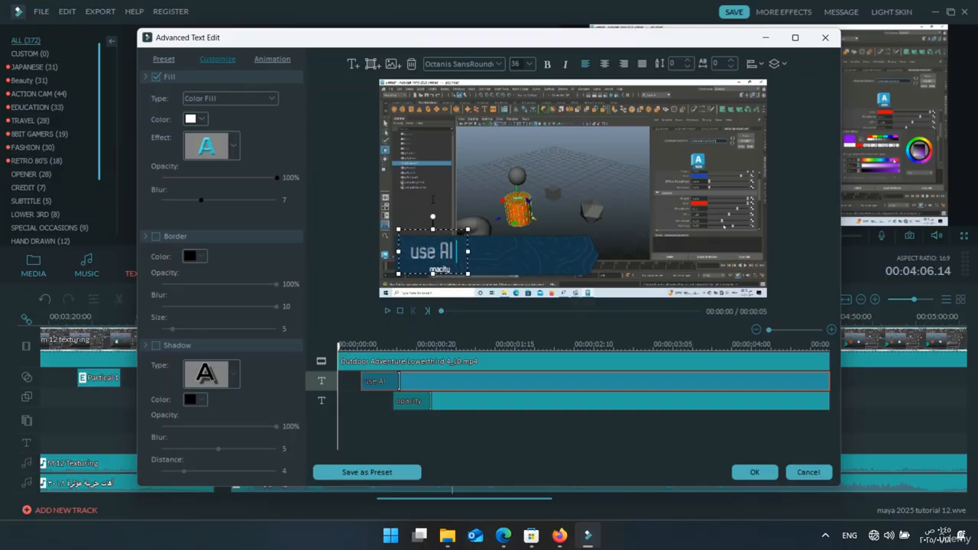
pyautogui.write(' st')
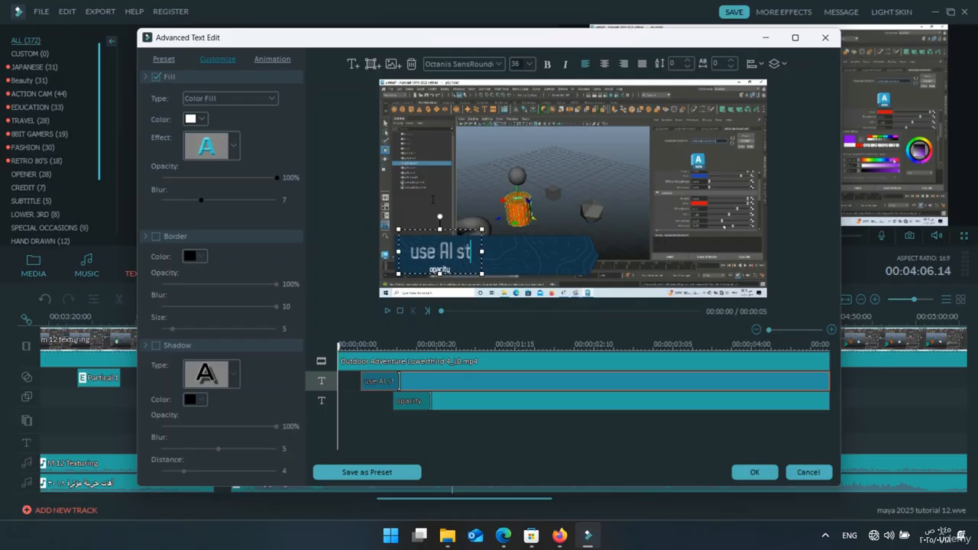
pyautogui.write('and')
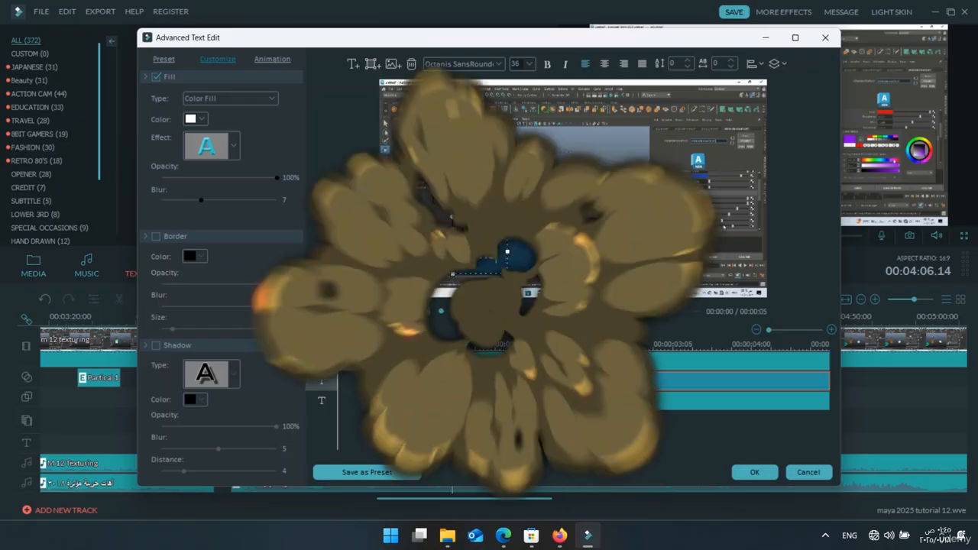
pyautogui.write('ard')
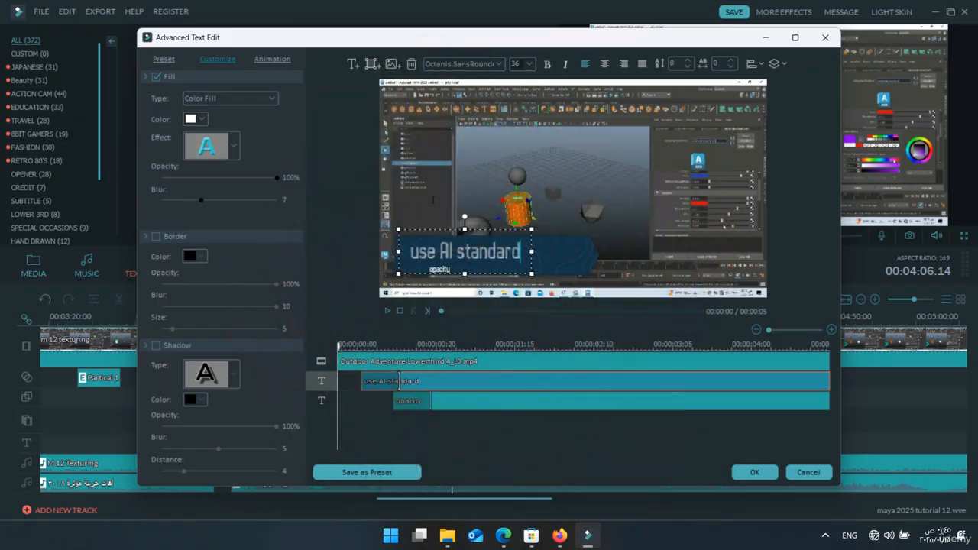
pyautogui.write(' a')
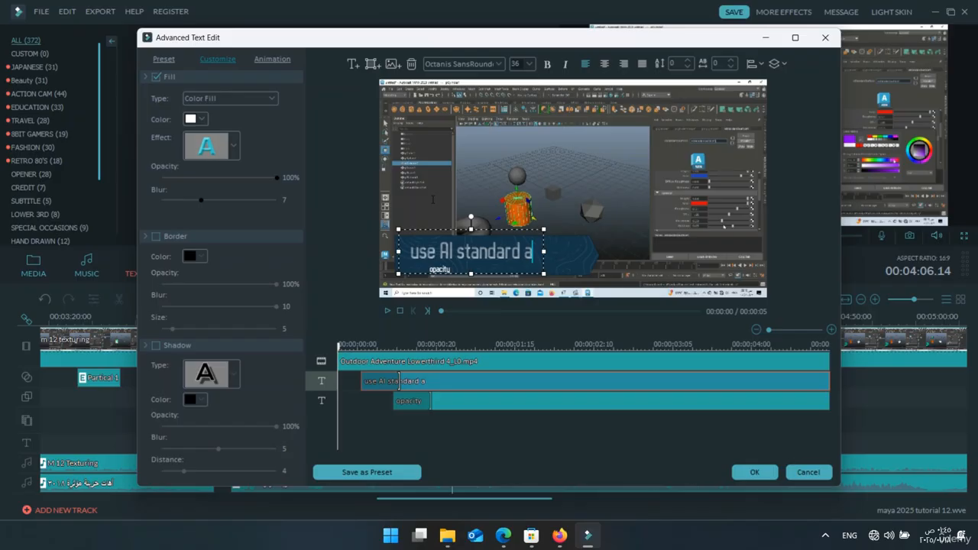
pyautogui.write('nd c')
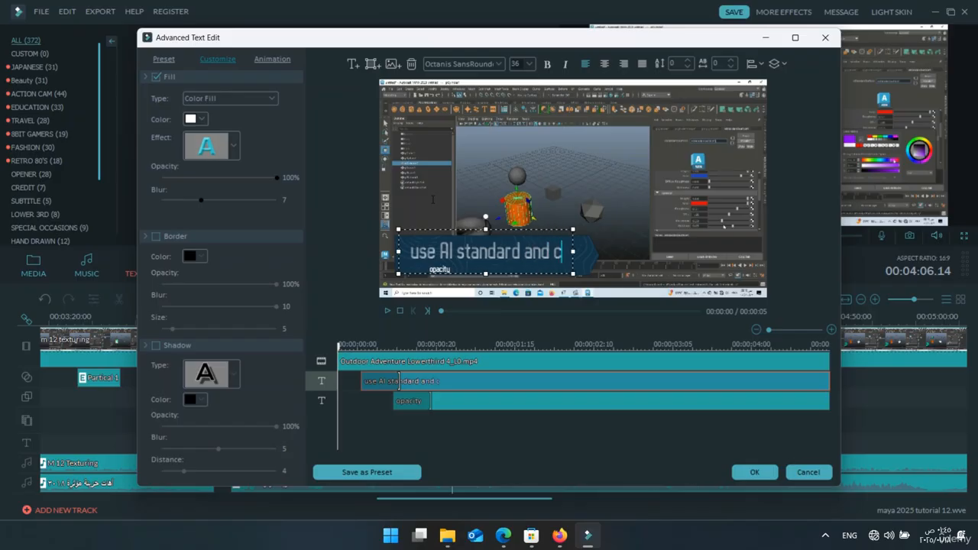
pyautogui.write('hooo')
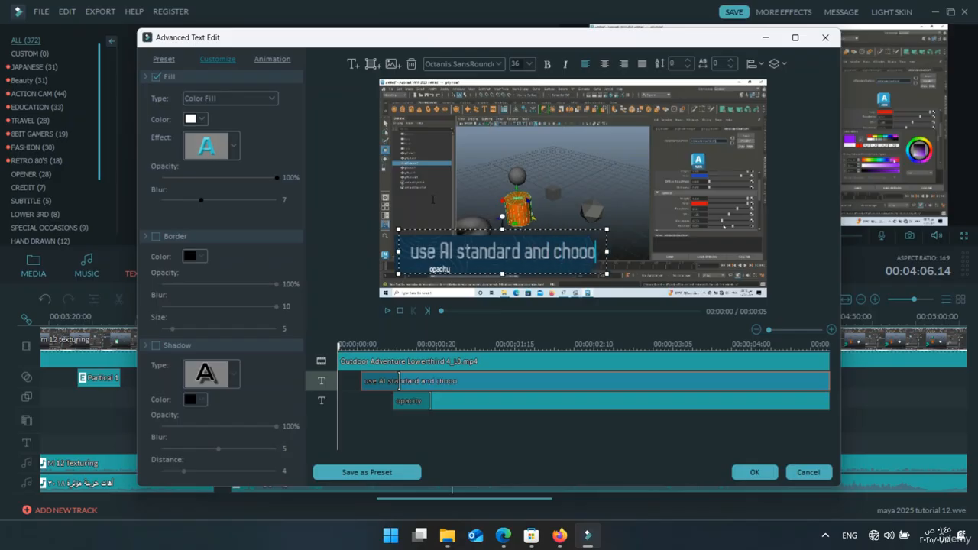
pyautogui.press('BackSpace')
pyautogui.write('se f')
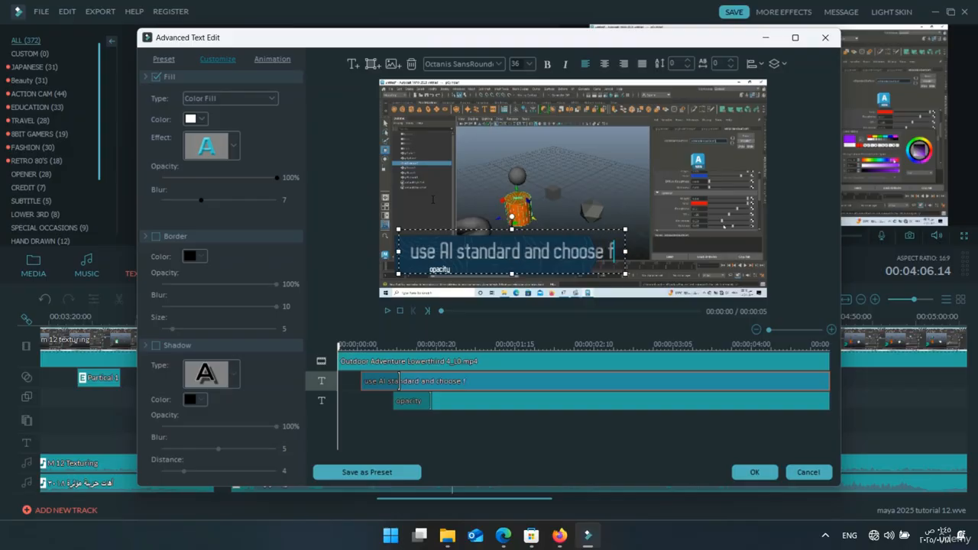
pyautogui.write('rom preset')
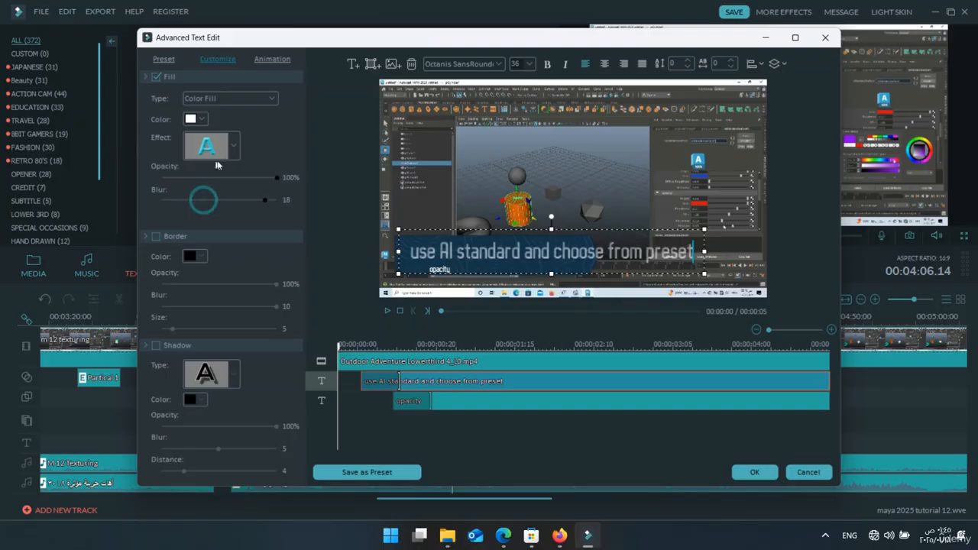
# - Set the main line's fill blur to 8, try an olive fill color, and return the fill color to white
pyautogui.moveTo(201, 200); pyautogui.dragTo(166, 200)
pyautogui.click(201, 119)
pyautogui.click(209, 143)
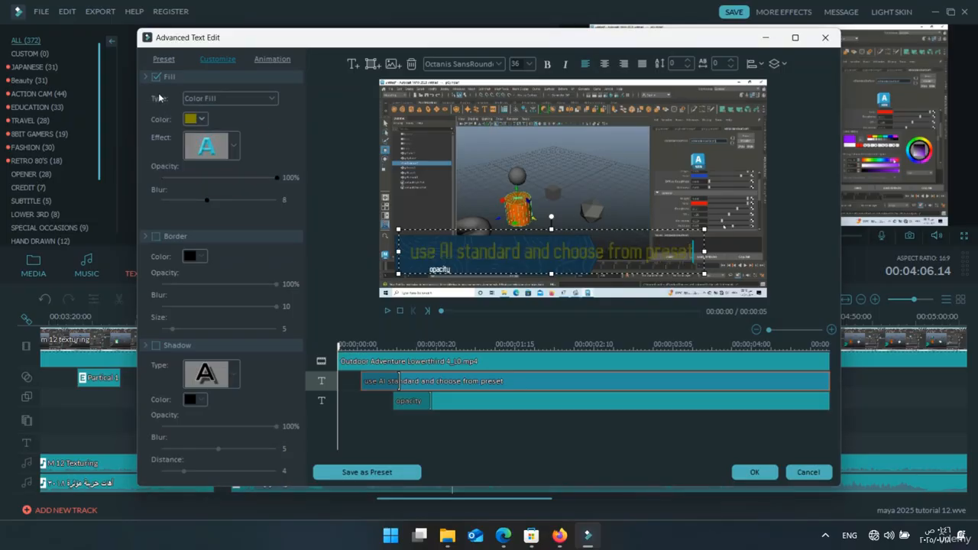
pyautogui.click(195, 118)
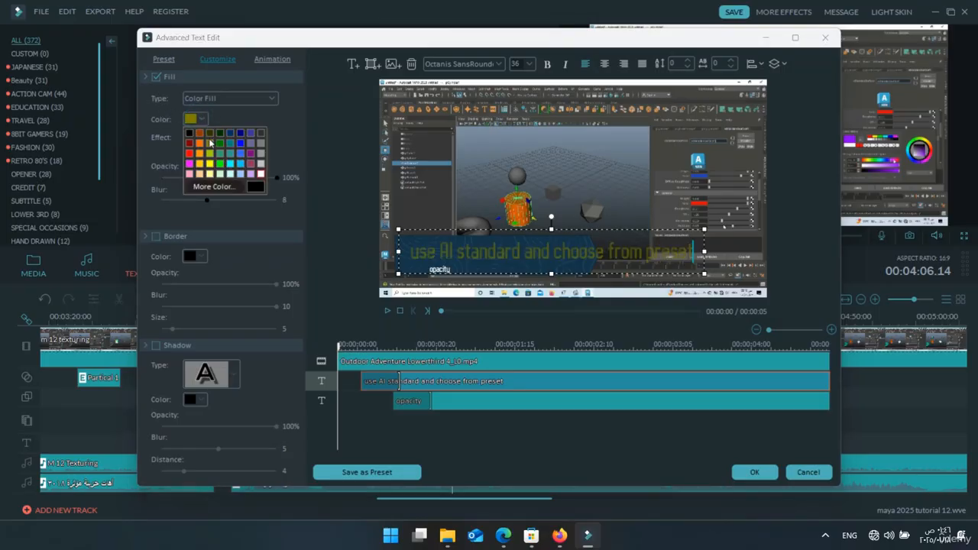
pyautogui.click(260, 174)
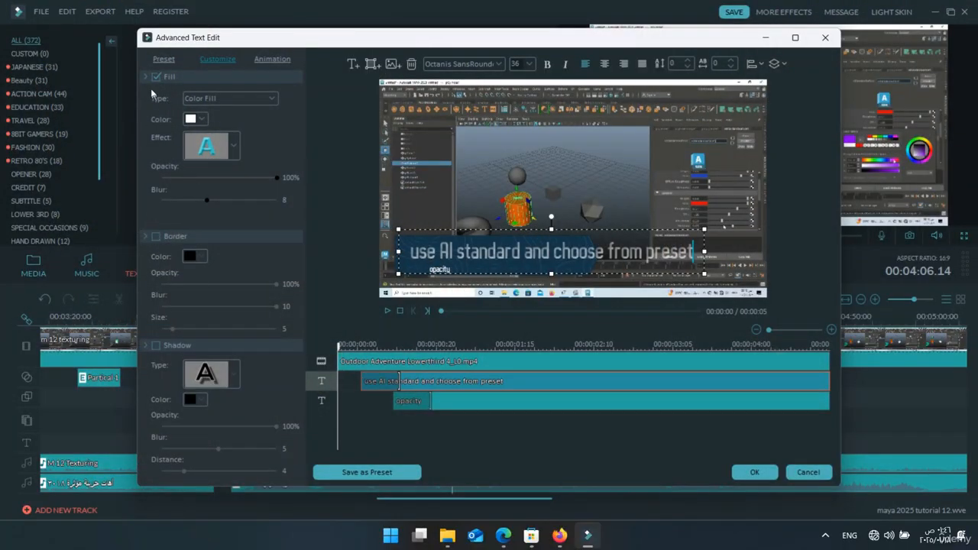
# - Give the main line of the lower third the Text style 2 preset and the Right Dir Insert animation
pyautogui.click(164, 59)
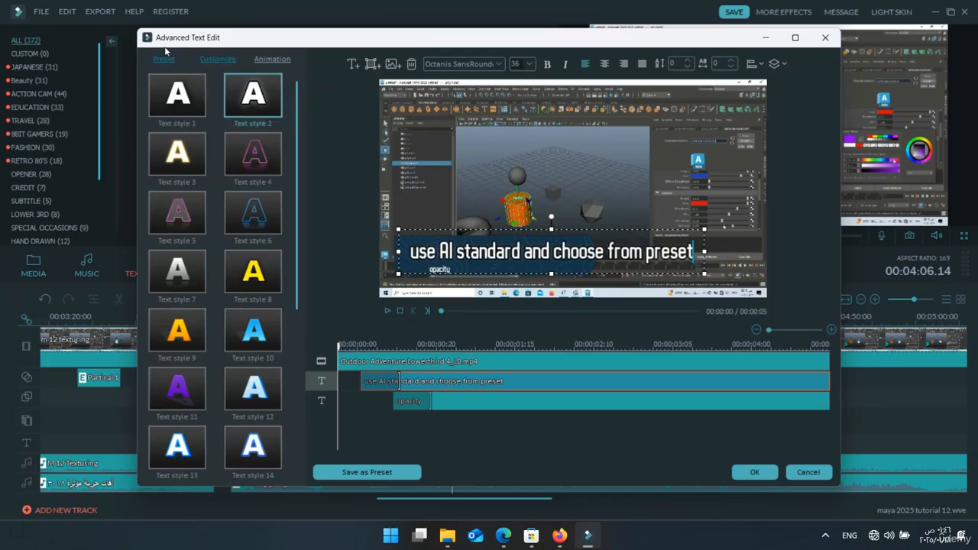
pyautogui.click(207, 59)
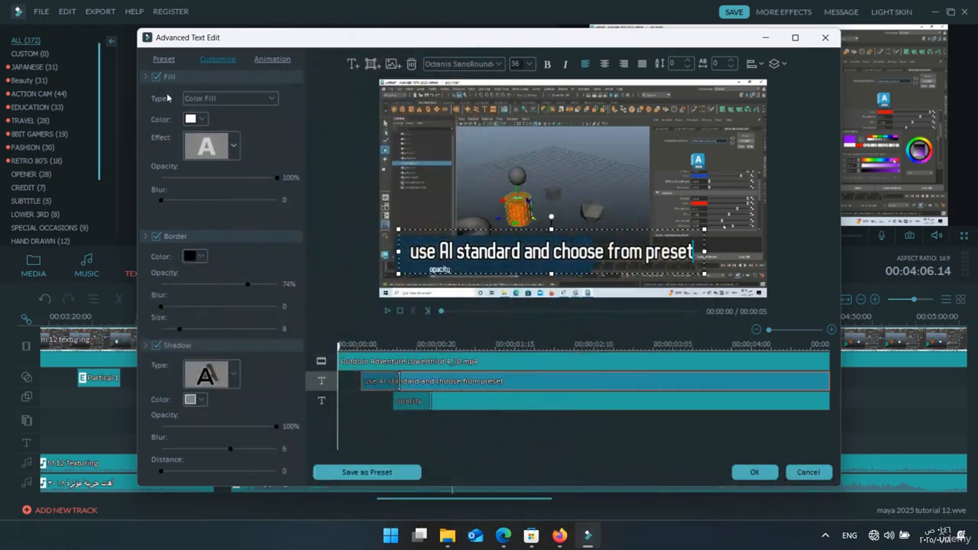
pyautogui.click(280, 60)
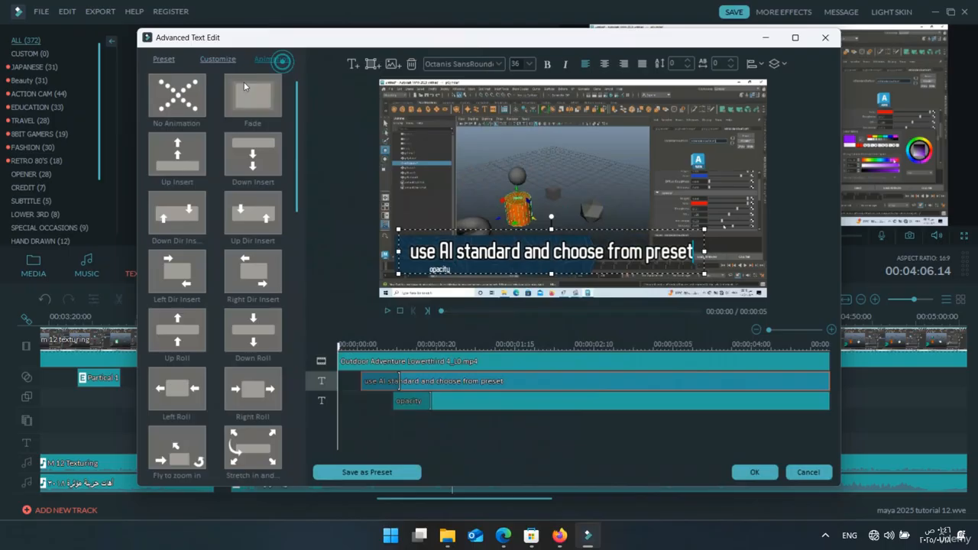
pyautogui.click(253, 153)
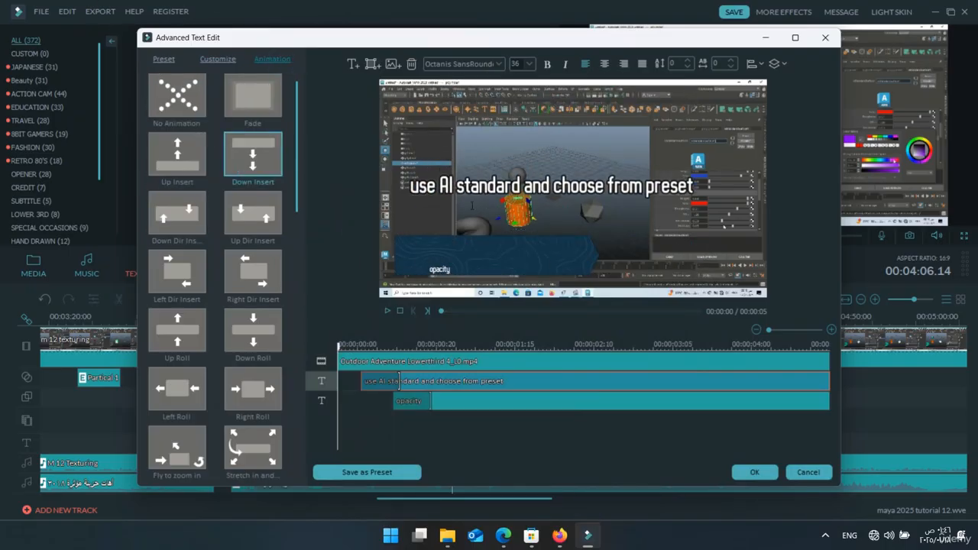
pyautogui.click(262, 225)
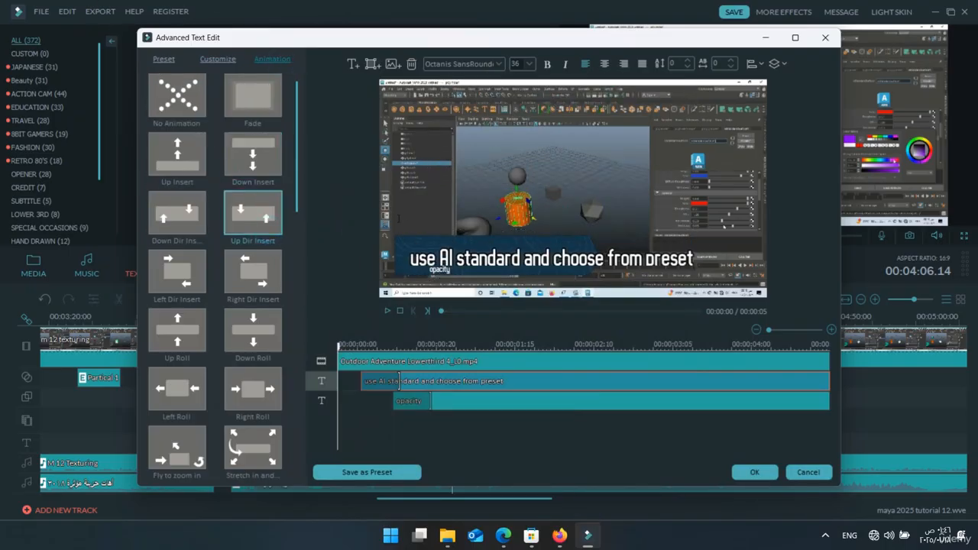
pyautogui.click(253, 271)
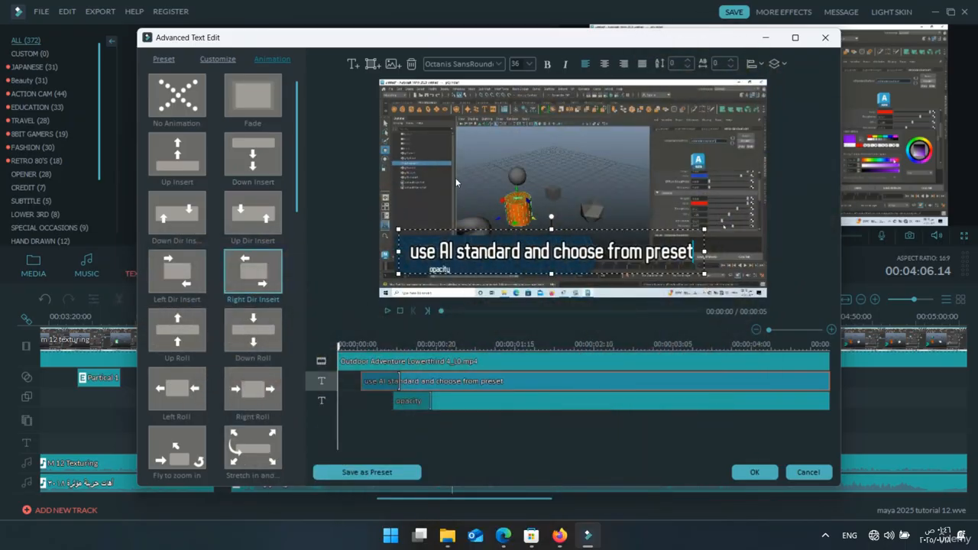
pyautogui.click(397, 233)
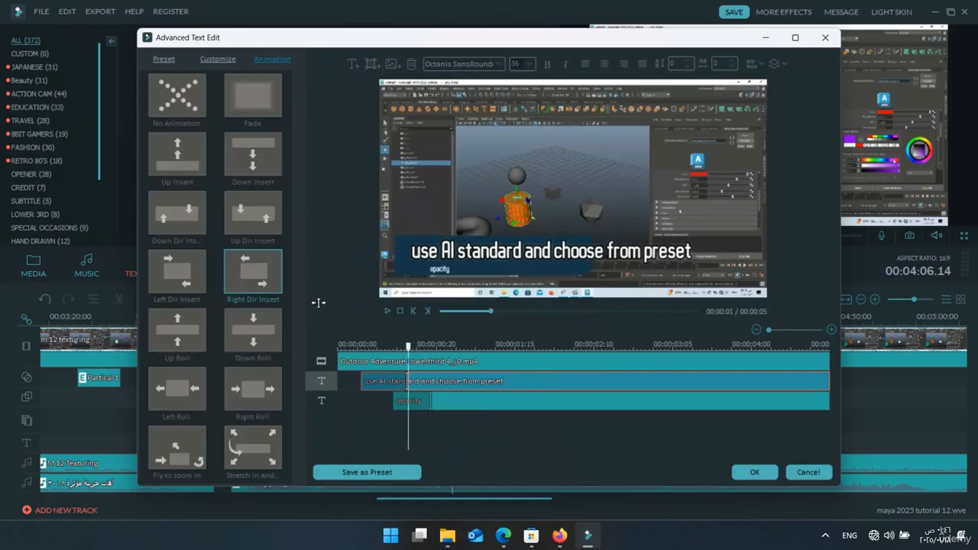
pyautogui.click(475, 310)
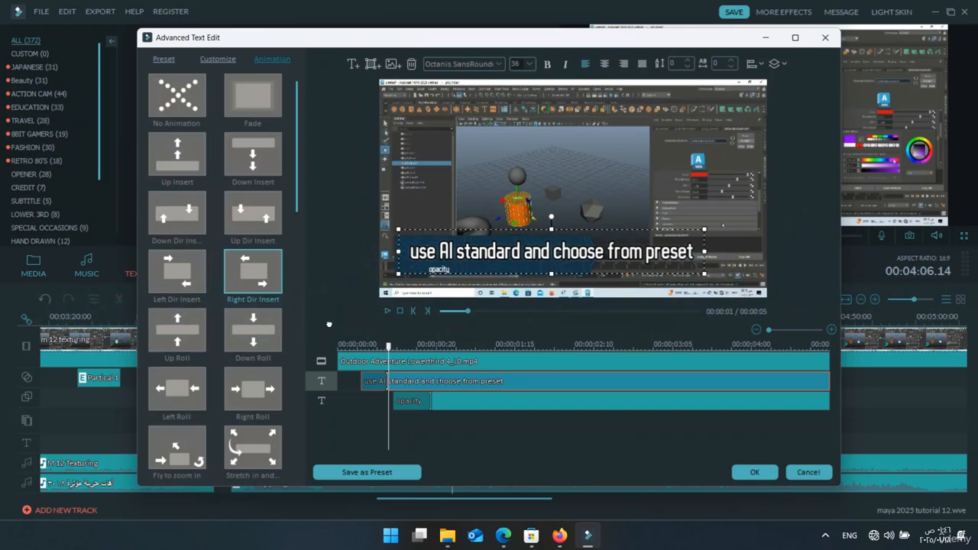
# - Give the opacity line the Up Dir Insert animation, and play the edited lower third back over the recording
pyautogui.click(410, 401)
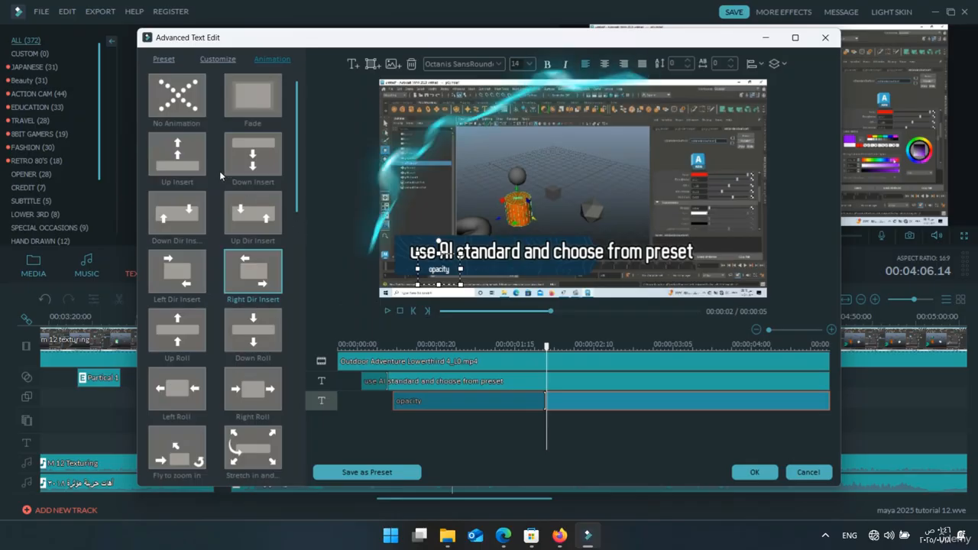
pyautogui.click(250, 218)
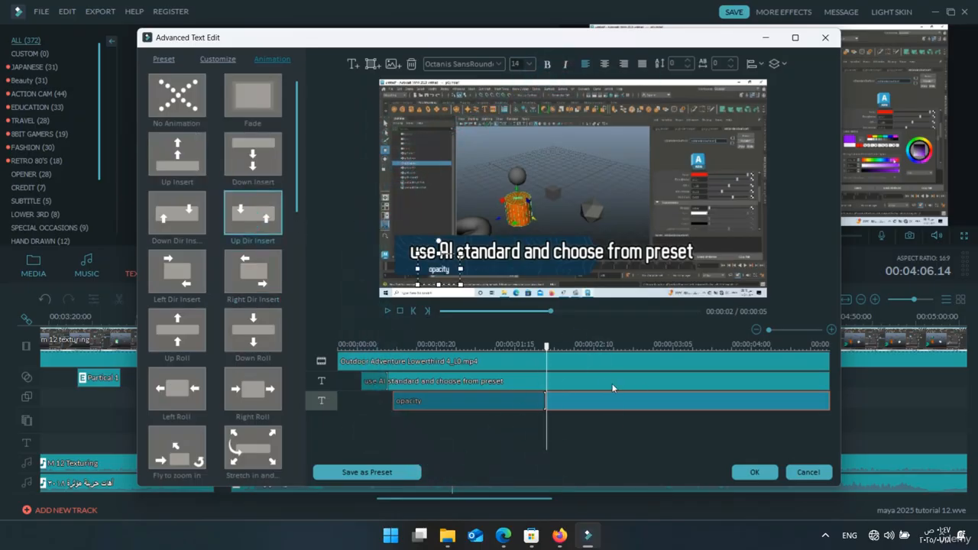
pyautogui.press('Escape')
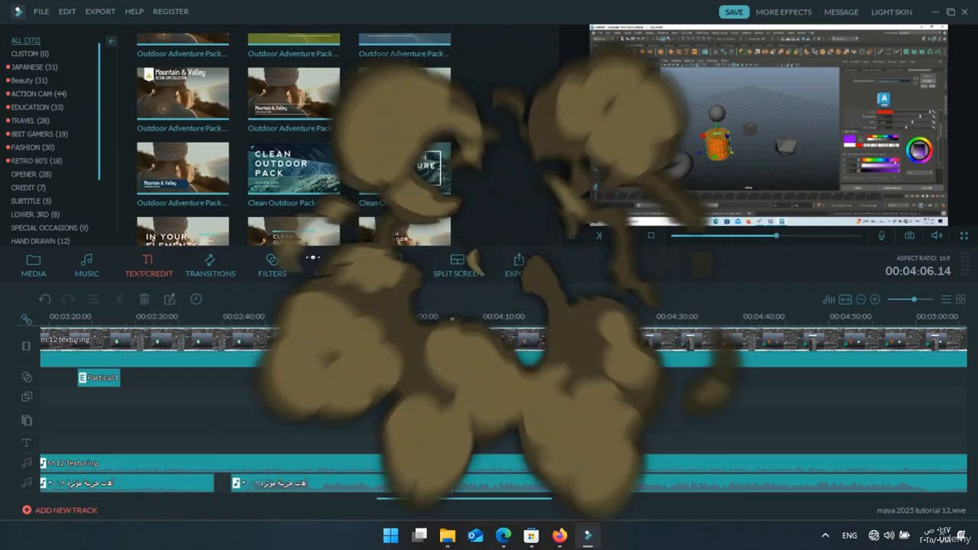
pyautogui.click(390, 320)
pyautogui.press('space')
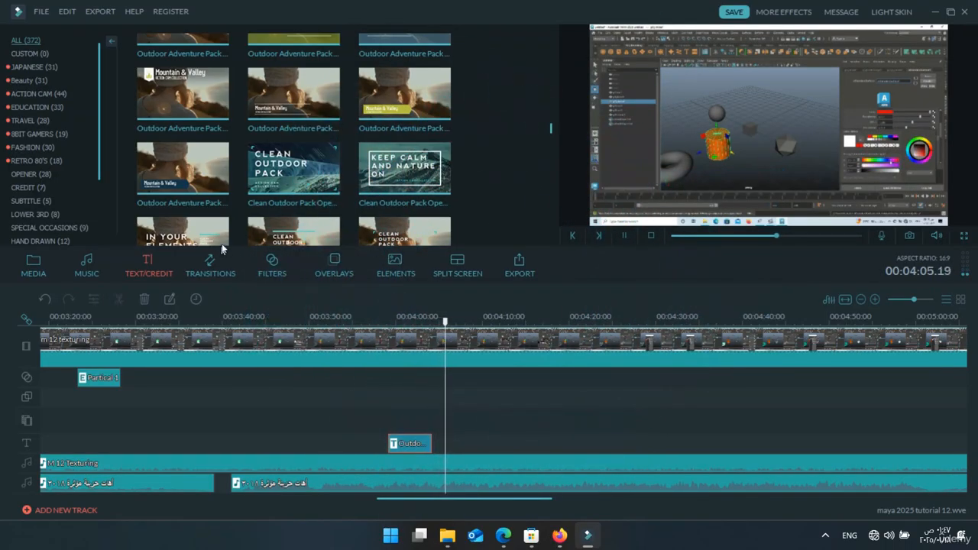
# - Browse the title collection, including the Education and Travel categories, and preview the red Travel Memories lower third
pyautogui.scroll(3, 383, 155)
pyautogui.scroll(10, 383, 155)
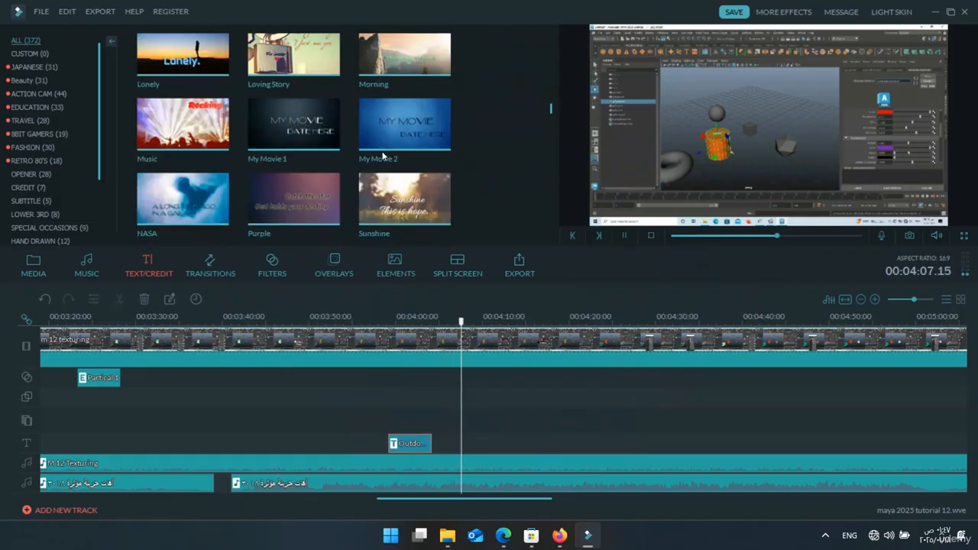
pyautogui.scroll(6, 383, 155)
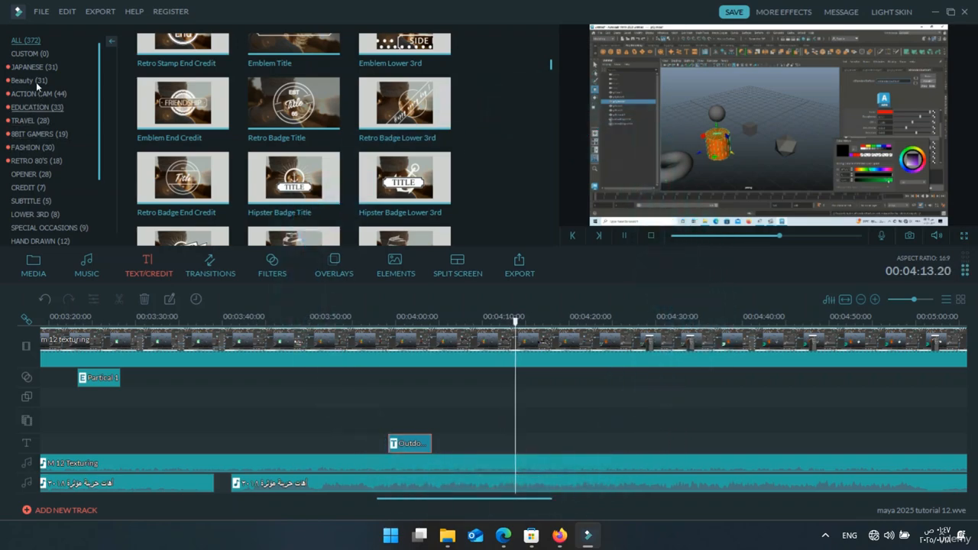
pyautogui.click(27, 107)
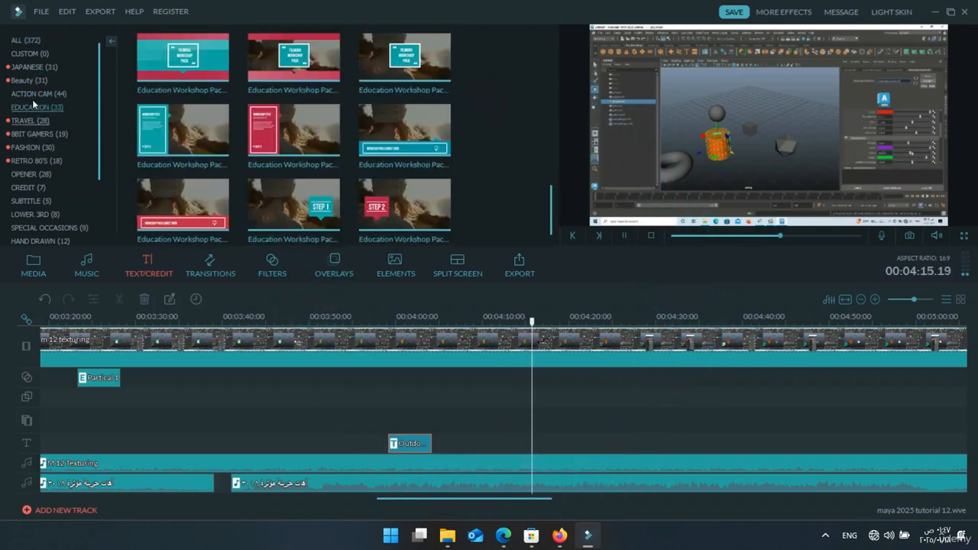
pyautogui.click(34, 121)
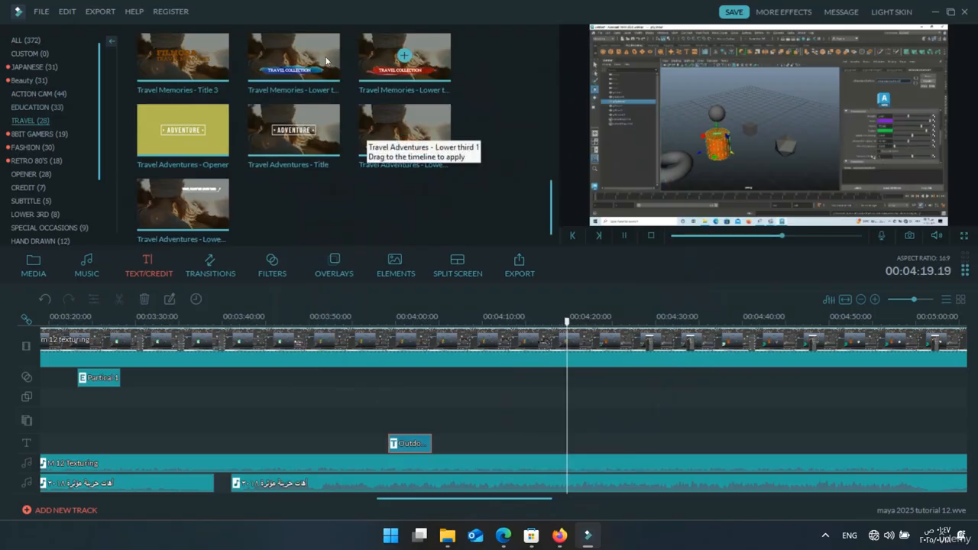
pyautogui.click(399, 58)
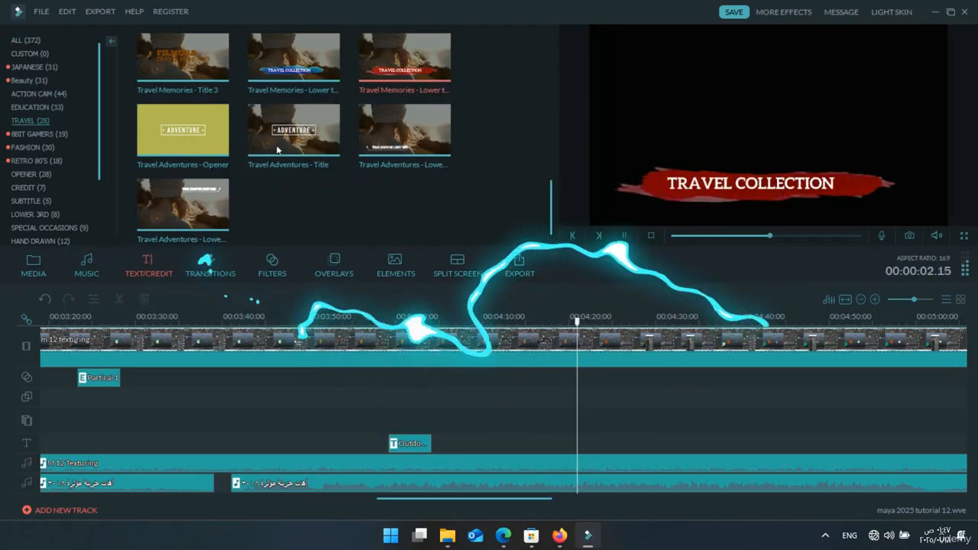
pyautogui.click(343, 181)
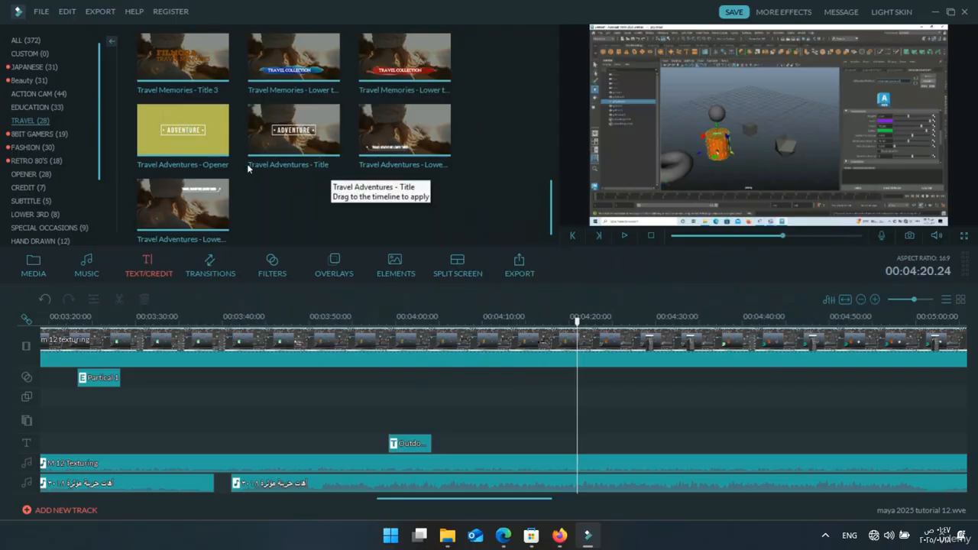
pyautogui.scroll(-3, 53, 110)
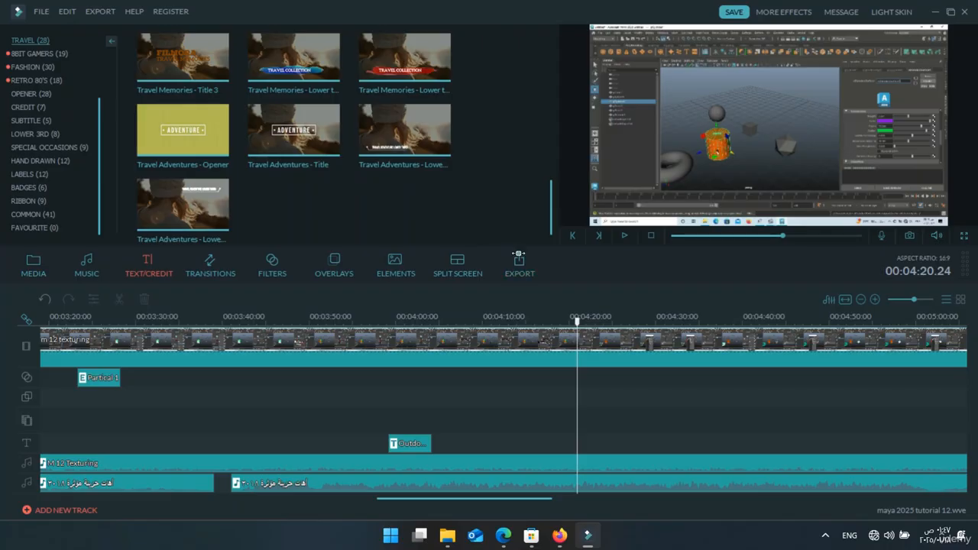
# - Skim through the recording from about 00:04:29 to the Hypershade section to find the spot for another title
pyautogui.click(647, 316)
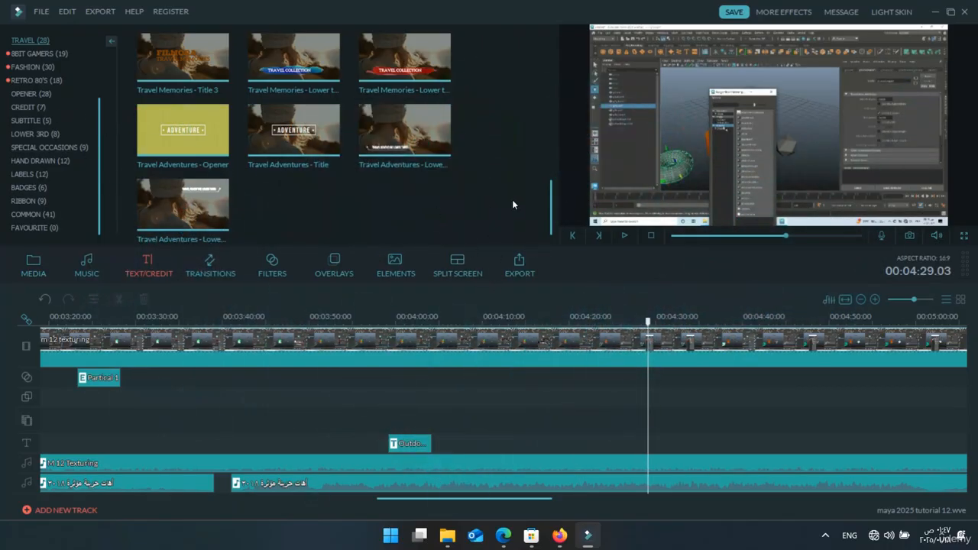
pyautogui.press('space')
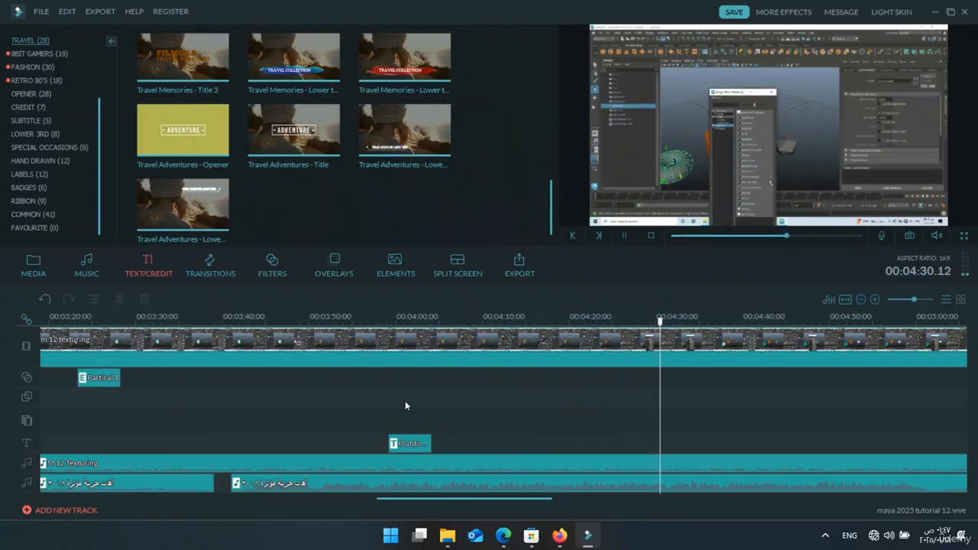
pyautogui.hscroll(5, 423, 398)
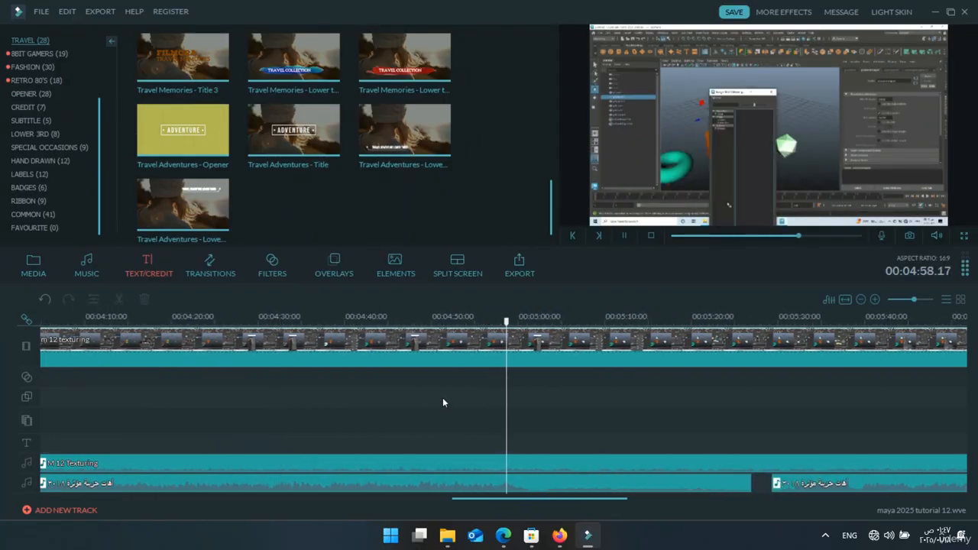
pyautogui.hscroll(2, 451, 397)
pyautogui.hscroll(3, 461, 402)
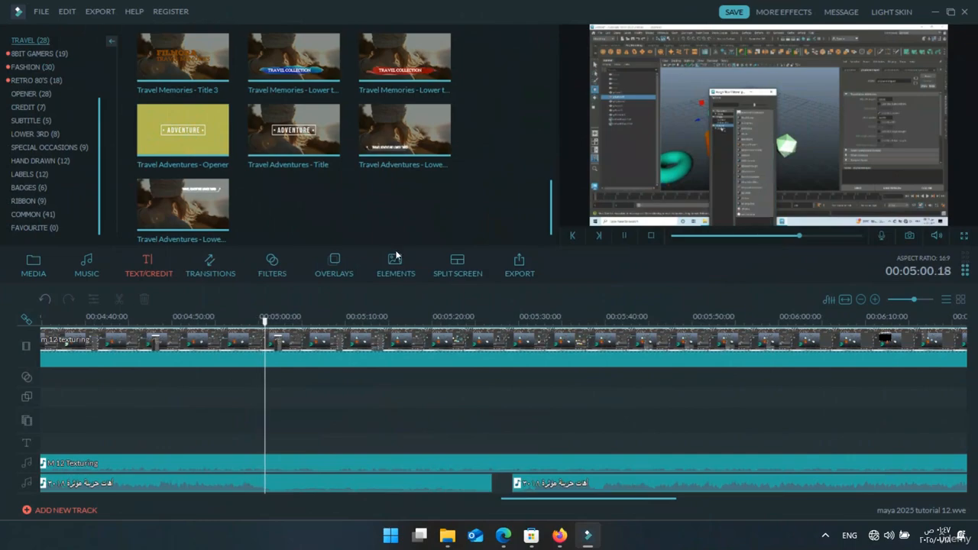
pyautogui.click(459, 399)
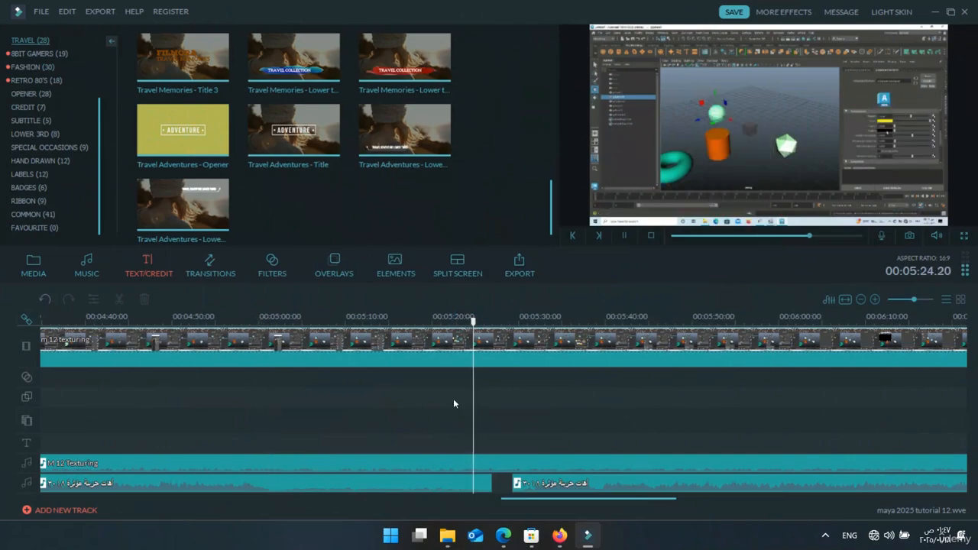
pyautogui.hscroll(3, 459, 401)
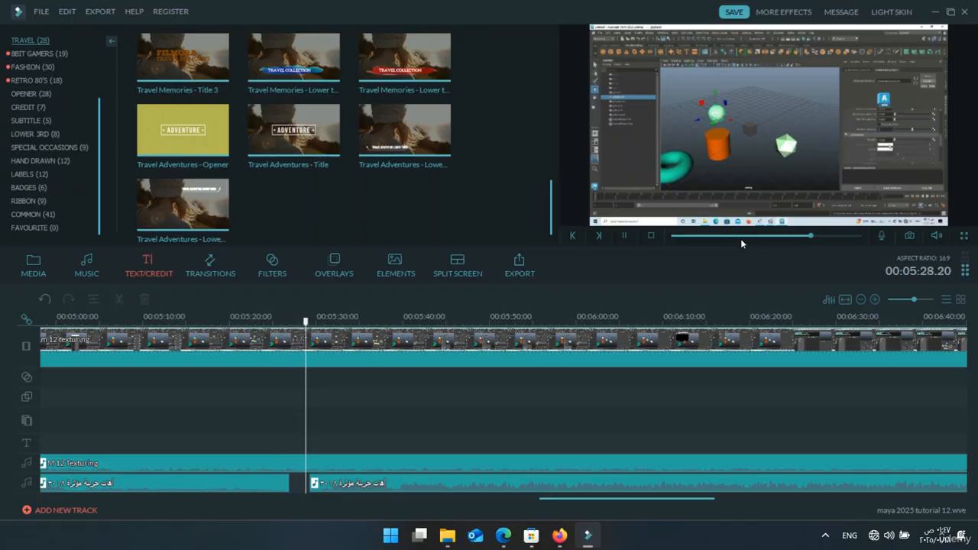
pyautogui.hotkey('ctrl', '=')
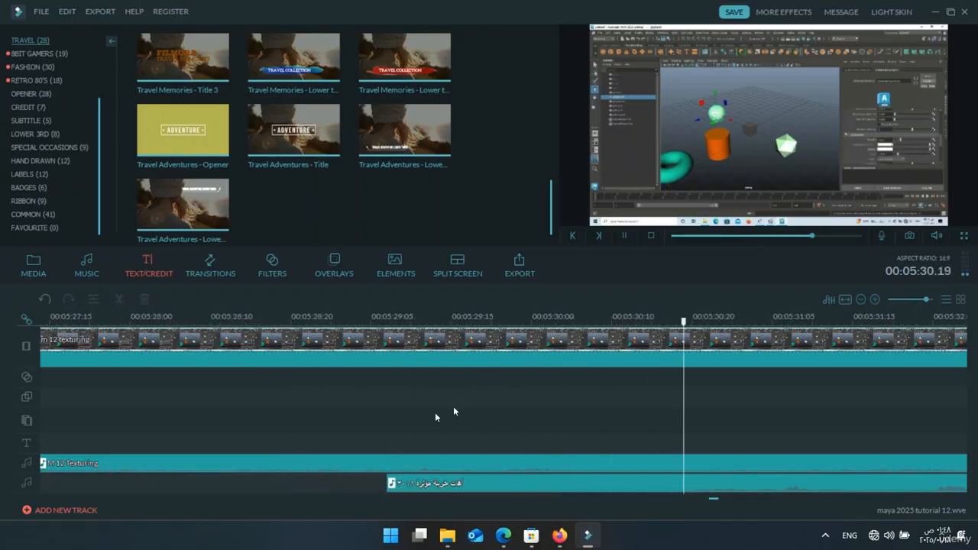
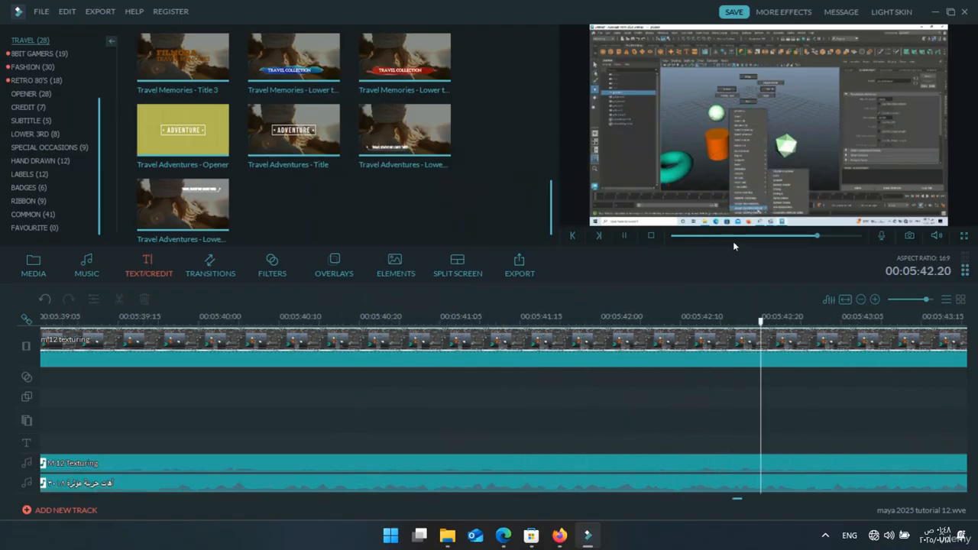
pyautogui.hotkey('ctrl', '-')
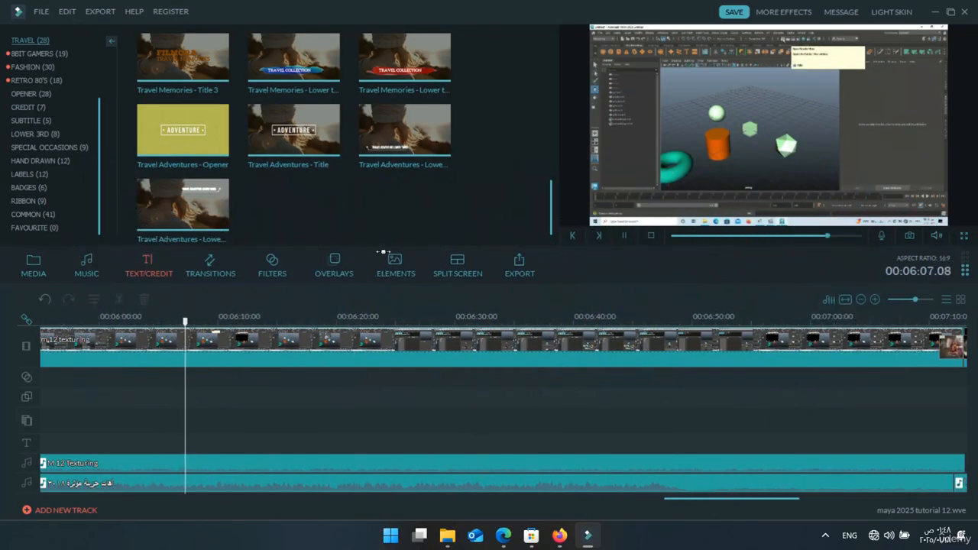
pyautogui.click(473, 317)
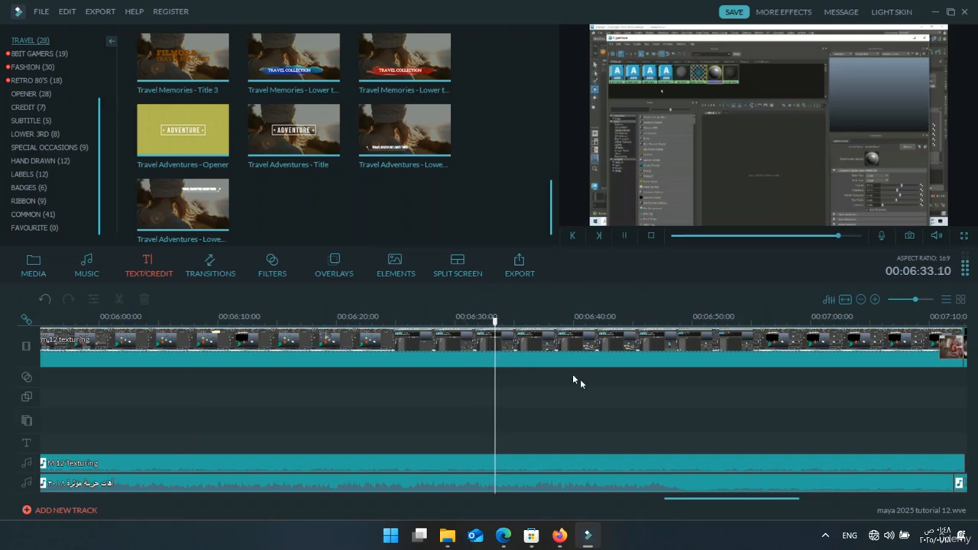
pyautogui.scroll(-5, 588, 400)
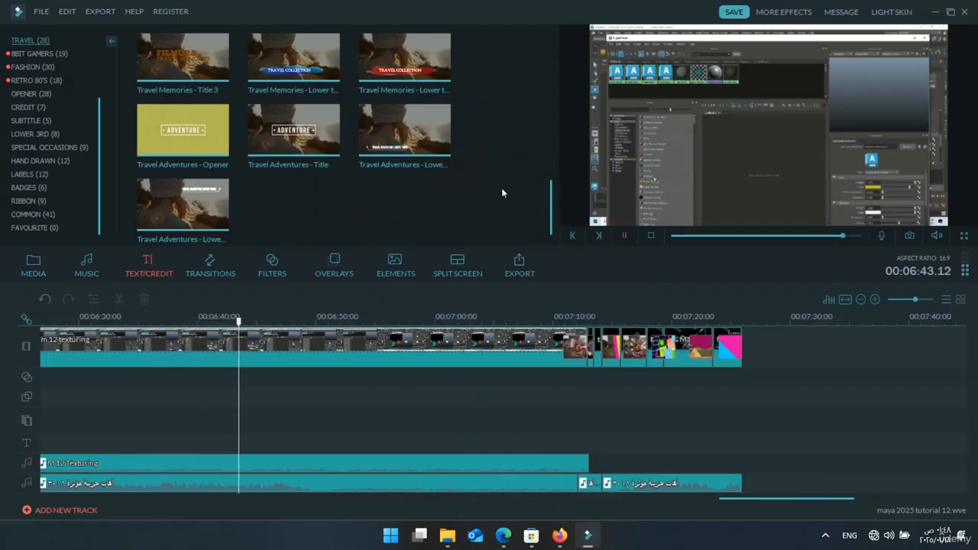
# - Pause at 00:06:44.04 and add the red Travel Memories lower third to the text track there
pyautogui.press('space')
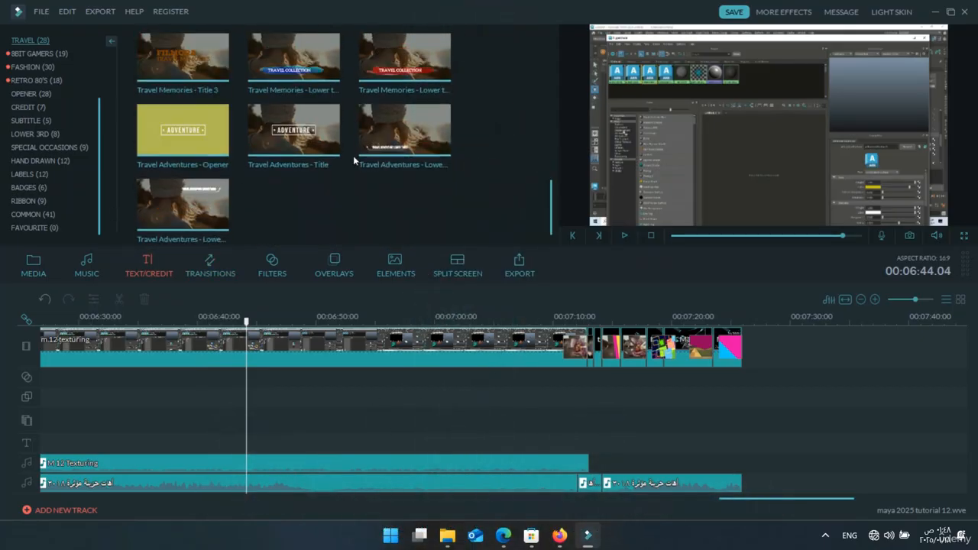
pyautogui.click(346, 54)
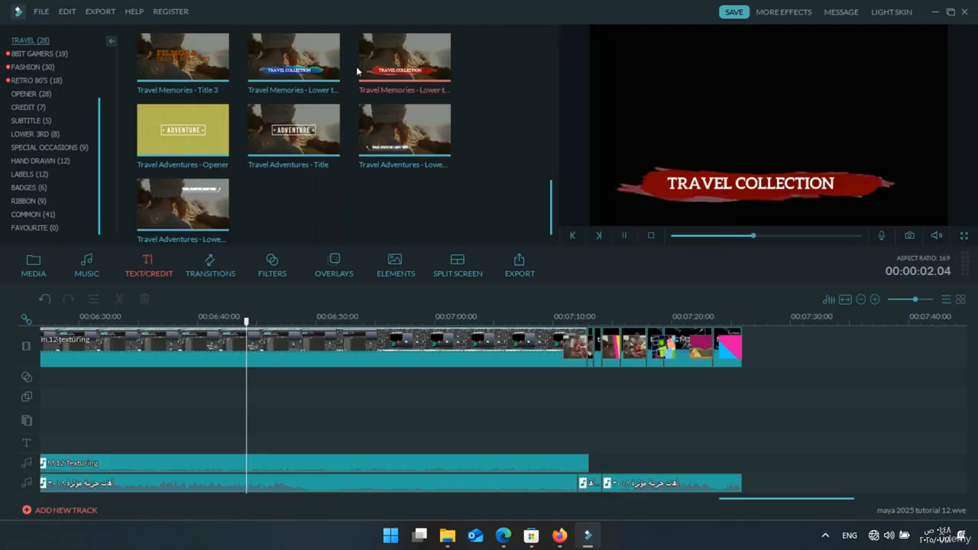
pyautogui.moveTo(397, 57); pyautogui.dragTo(243, 321)
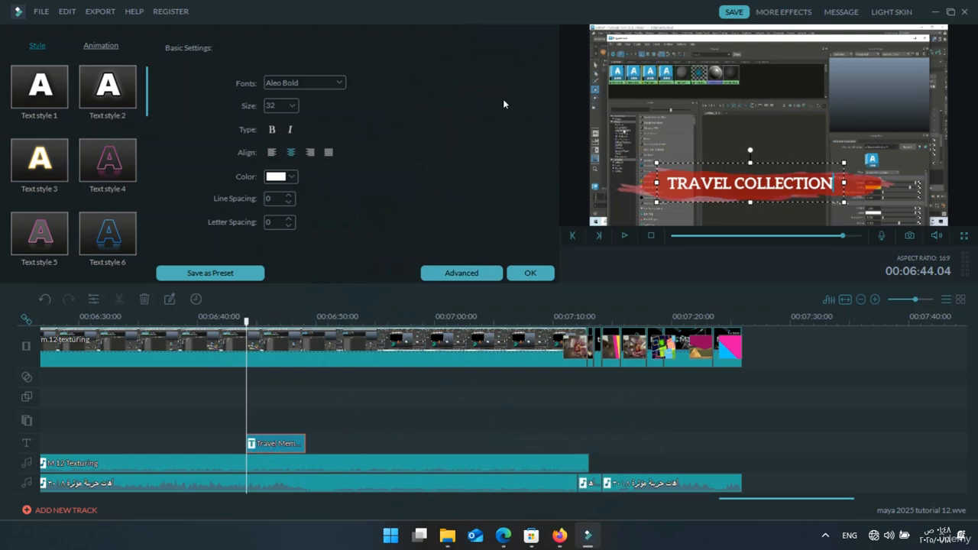
# - Open the new lower third in the advanced text editor and replace its text with "use hypershade to see the effects"
pyautogui.click(461, 273)
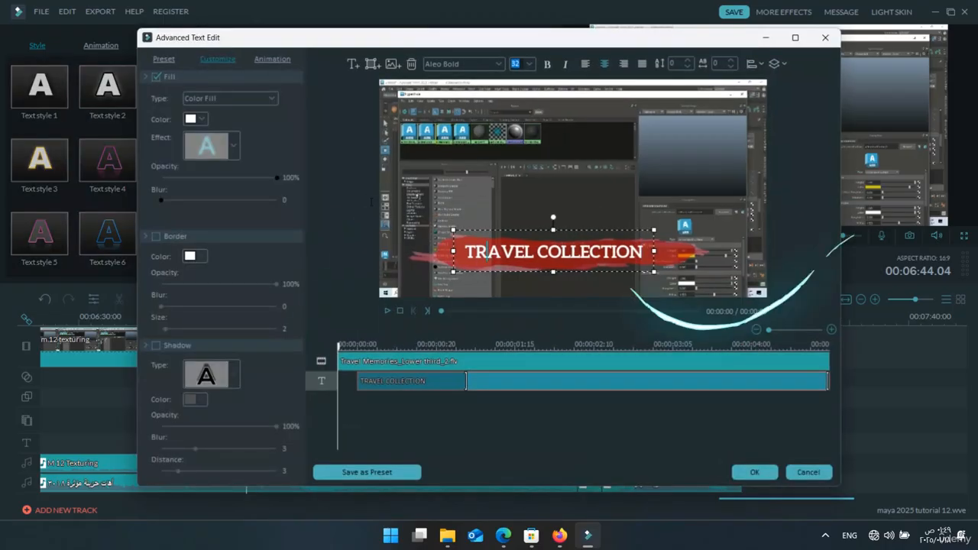
pyautogui.moveTo(466, 252); pyautogui.dragTo(645, 252)
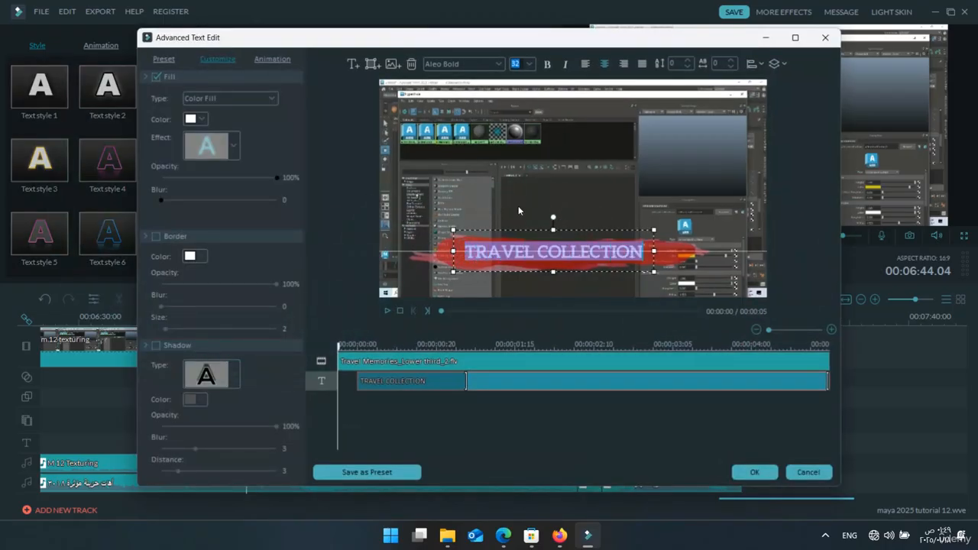
pyautogui.write('us')
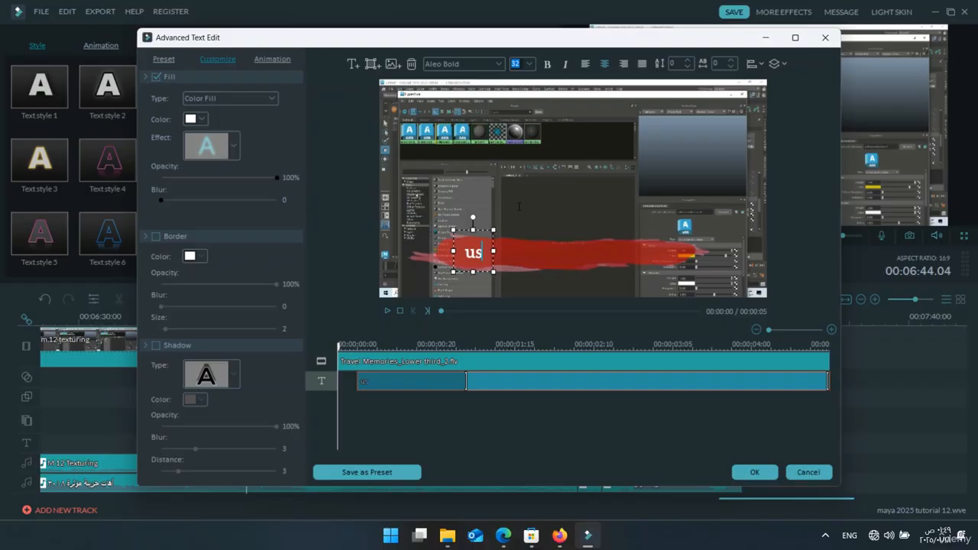
pyautogui.write('e')
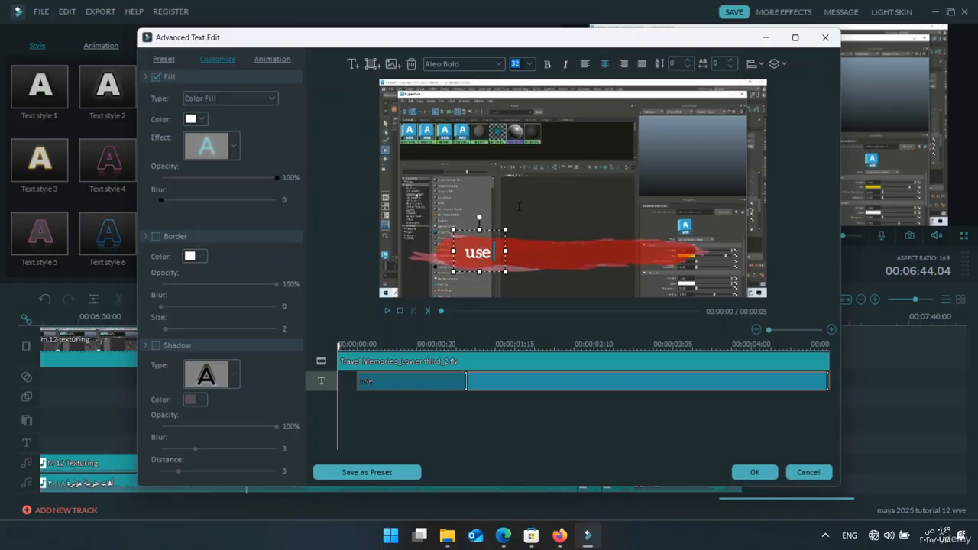
pyautogui.write(' hyp')
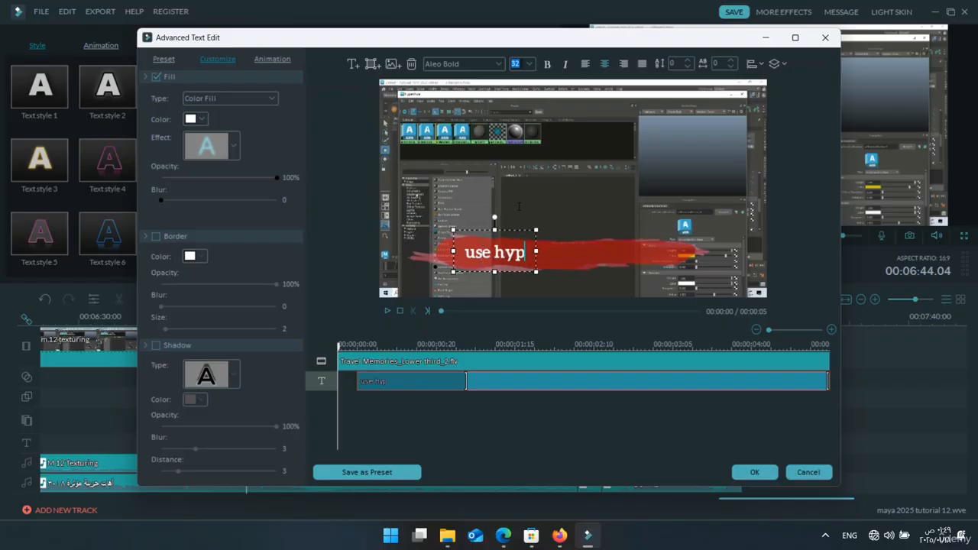
pyautogui.write('ersha')
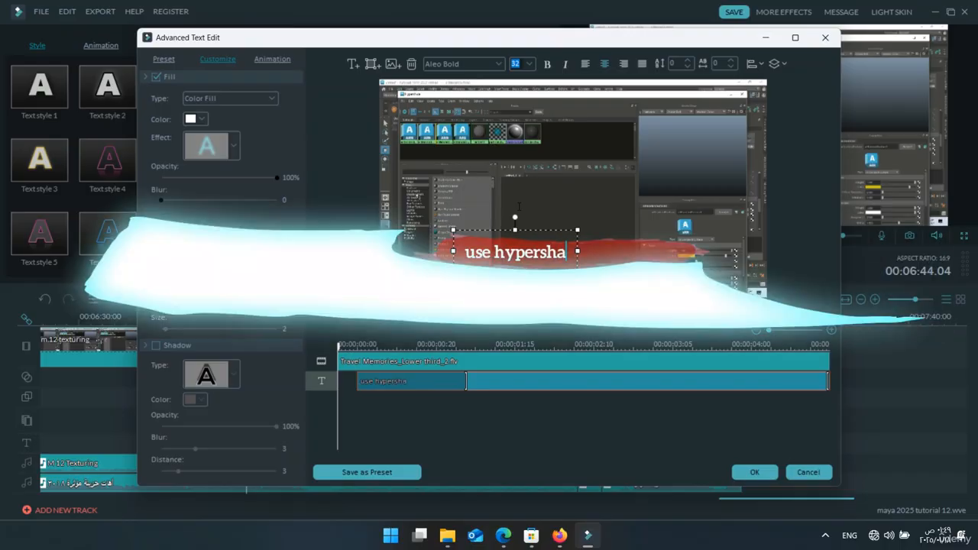
pyautogui.write('de to')
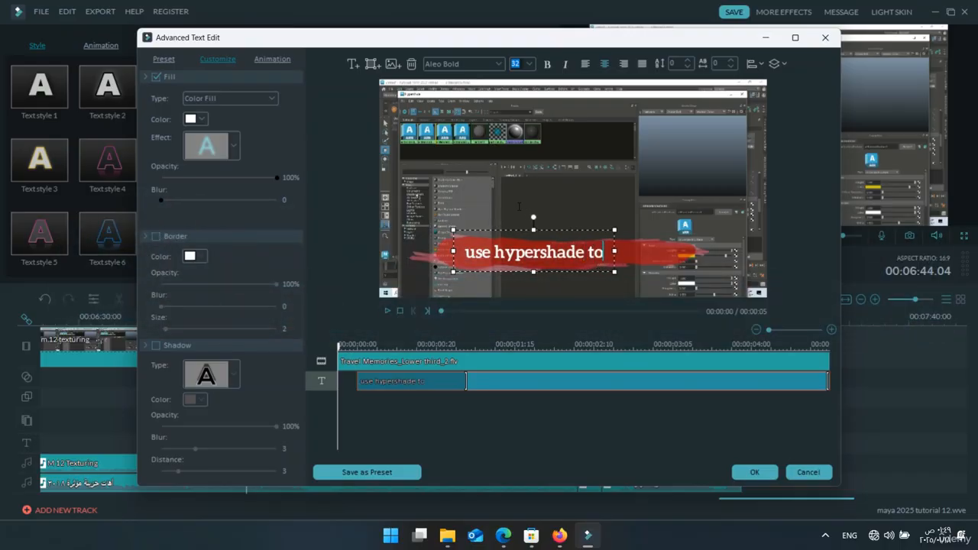
pyautogui.write(' see th')
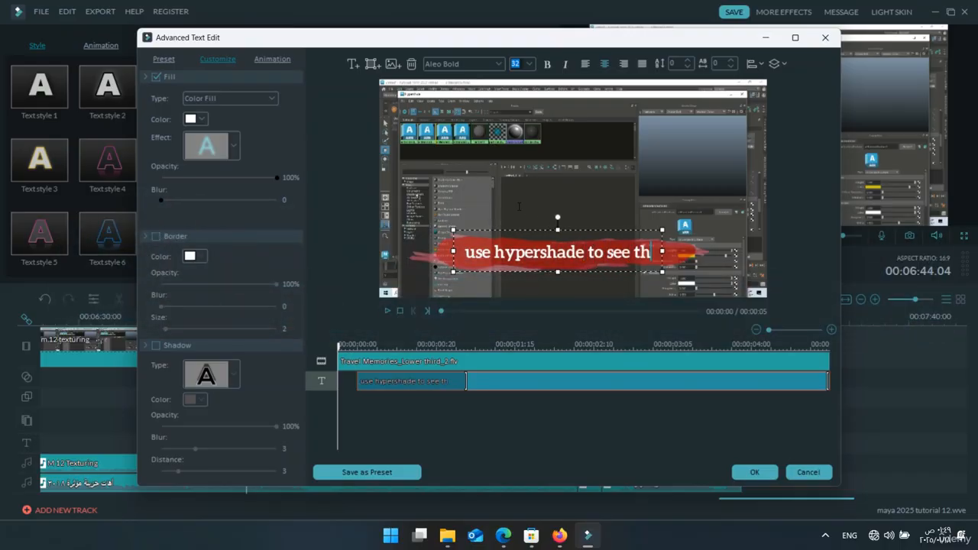
pyautogui.write('e ef')
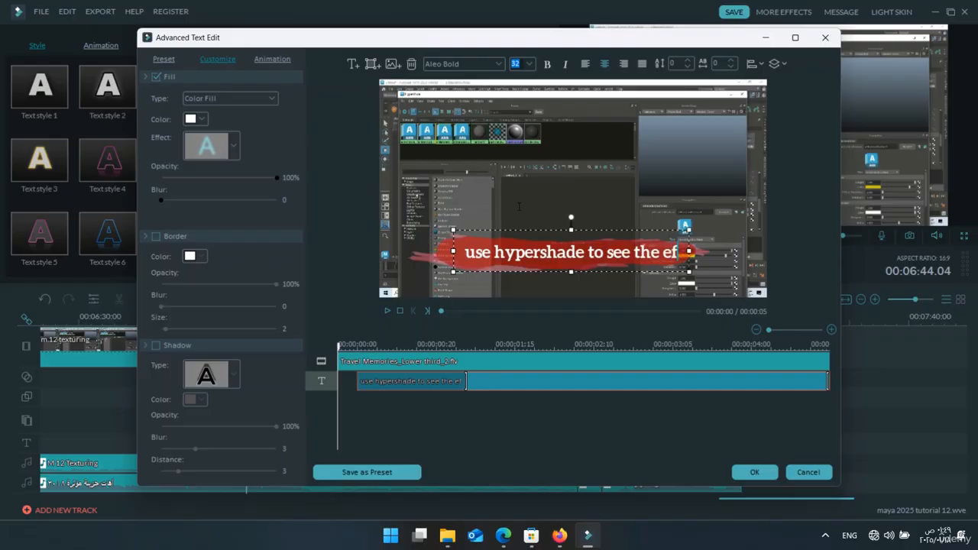
pyautogui.write('fects')
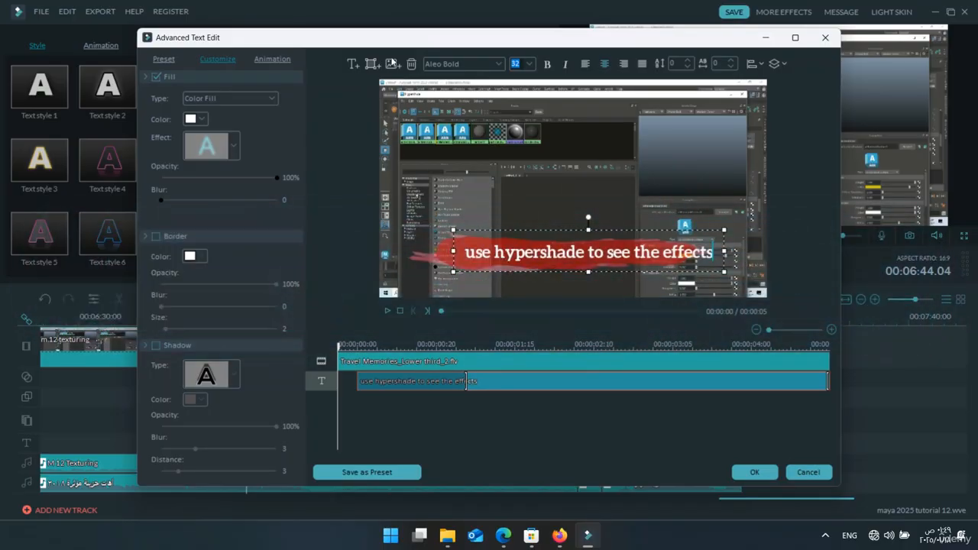
# - Try the Algerian font on the lower-third text, then set the font to alpha_echo and the size to 24
pyautogui.click(497, 64)
pyautogui.click(469, 93)
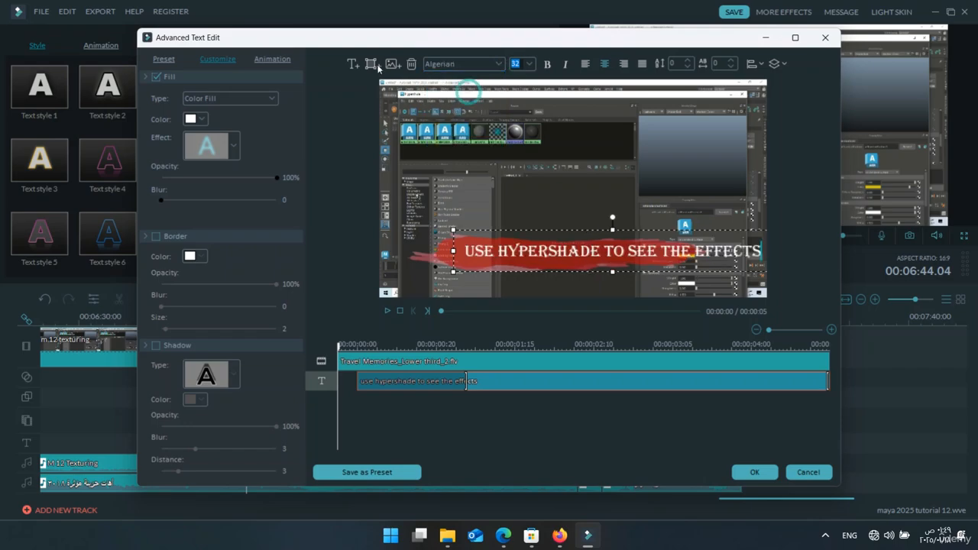
pyautogui.click(462, 62)
pyautogui.scroll(-1, 462, 67)
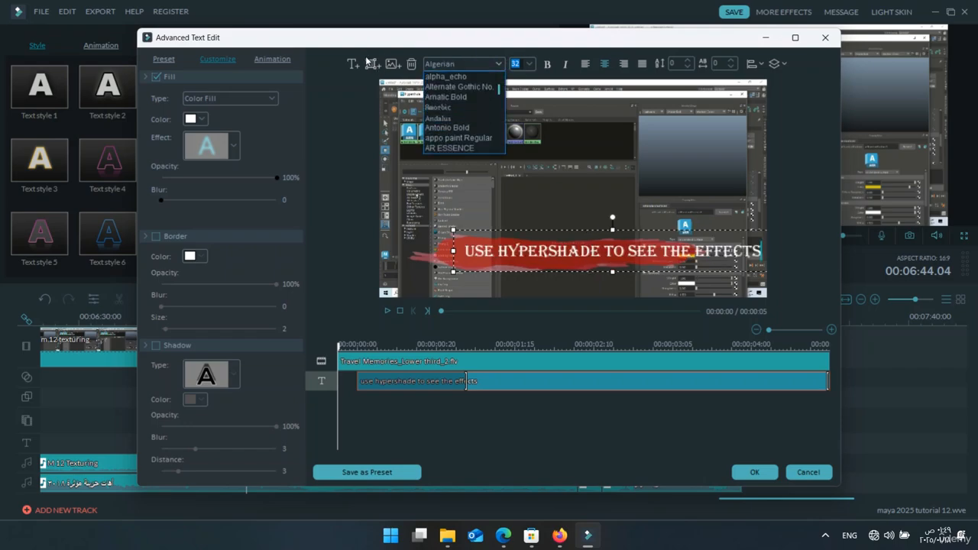
pyautogui.click(458, 74)
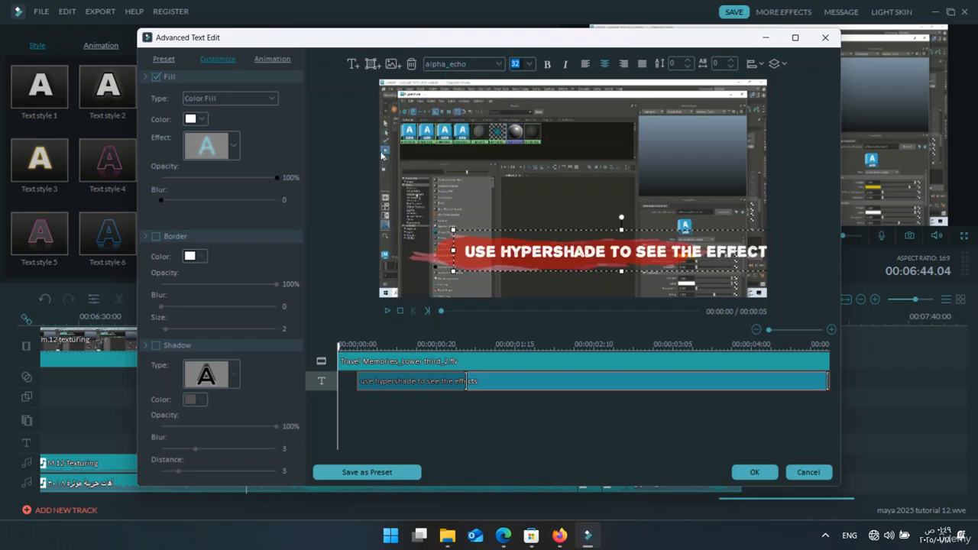
pyautogui.click(529, 63)
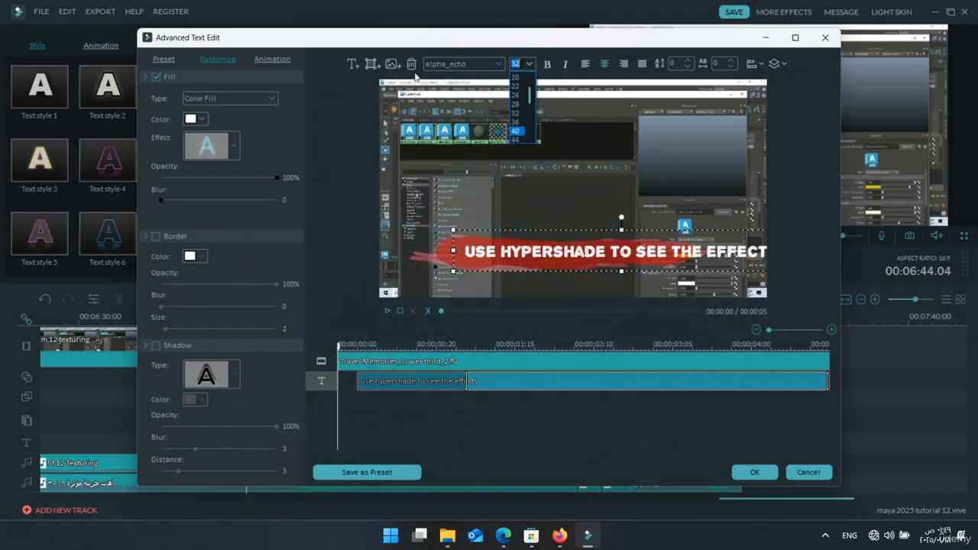
pyautogui.click(518, 95)
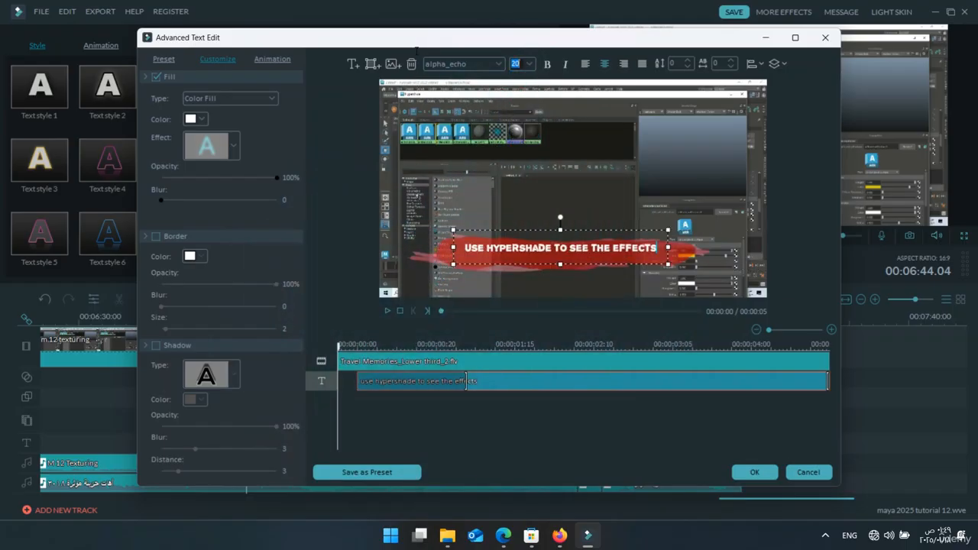
pyautogui.write('24')
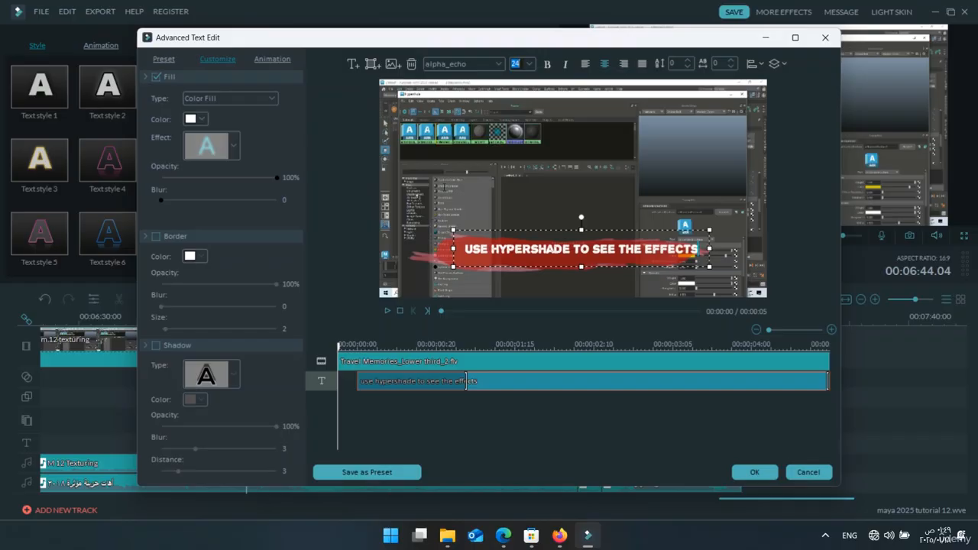
# - Center the text over the red brush stroke and play the title preview to check it
pyautogui.moveTo(588, 226); pyautogui.dragTo(574, 228)
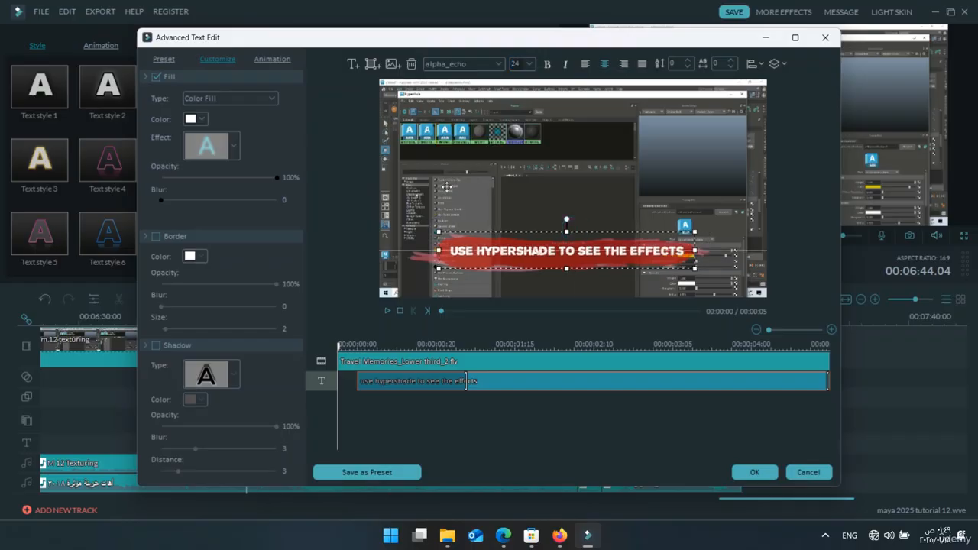
pyautogui.moveTo(448, 186)
pyautogui.mouseDown()
pyautogui.moveTo(451, 170)
pyautogui.moveTo(443, 185)
pyautogui.mouseUp()
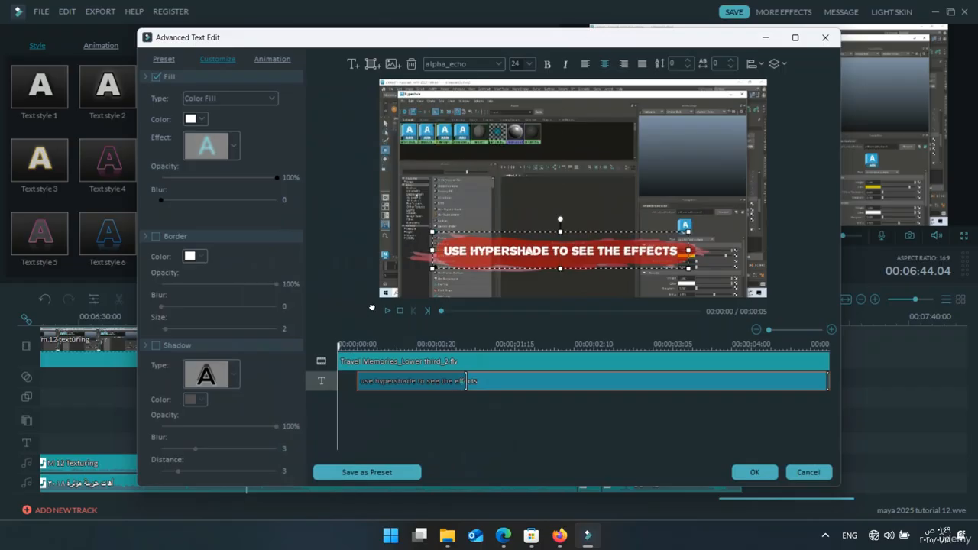
pyautogui.press('space')
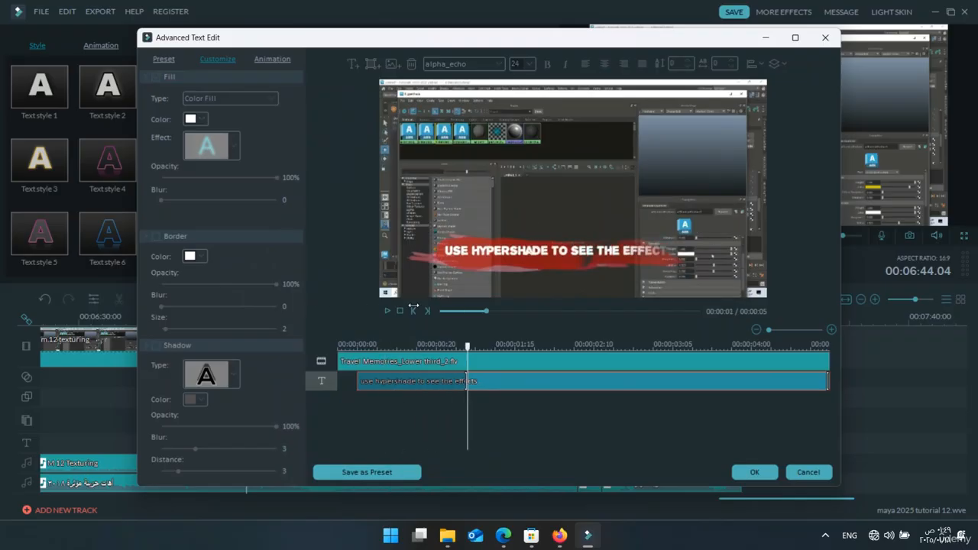
pyautogui.press('space')
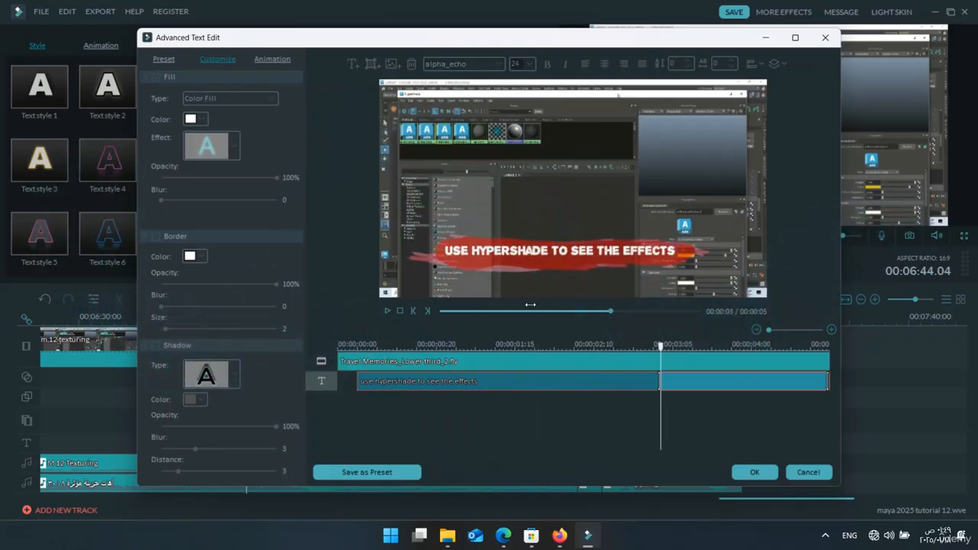
# - Try several preset text styles on the lower-third text, including Text style 8, 4 and 12, and apply Text style 2
pyautogui.click(162, 56)
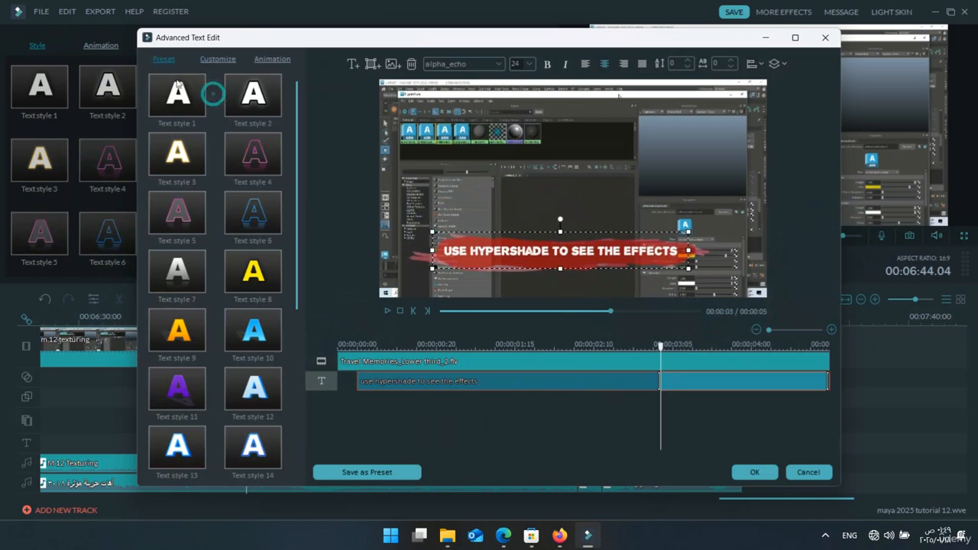
pyautogui.click(238, 101)
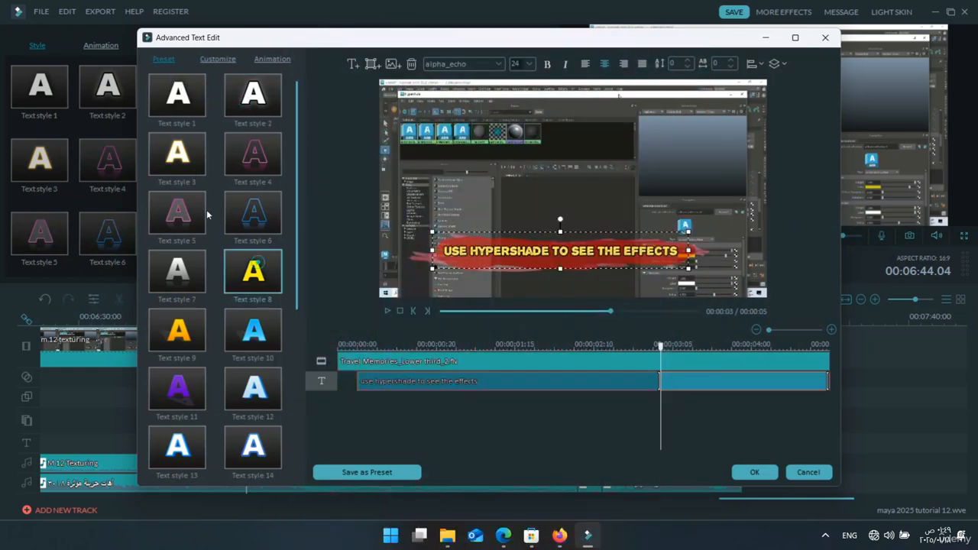
pyautogui.click(259, 178)
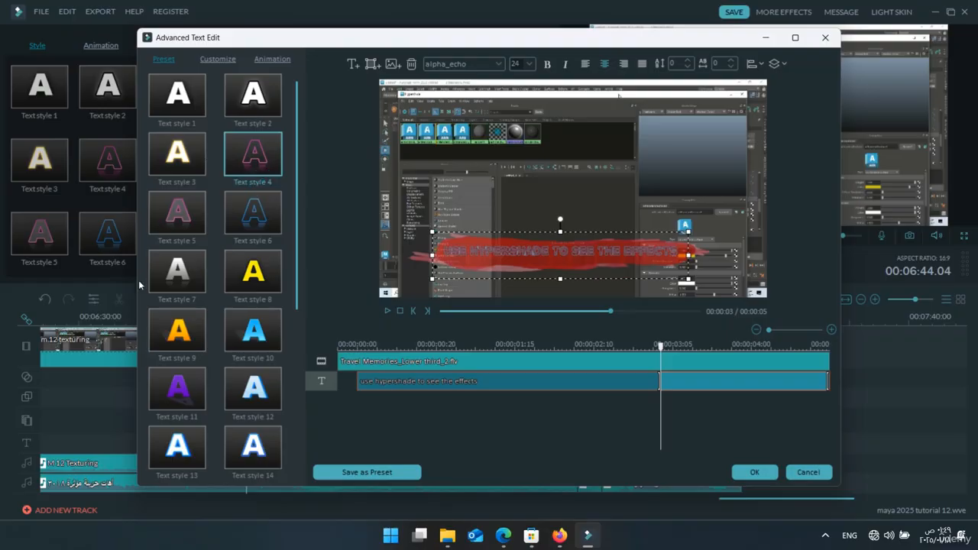
pyautogui.click(171, 345)
pyautogui.click(253, 390)
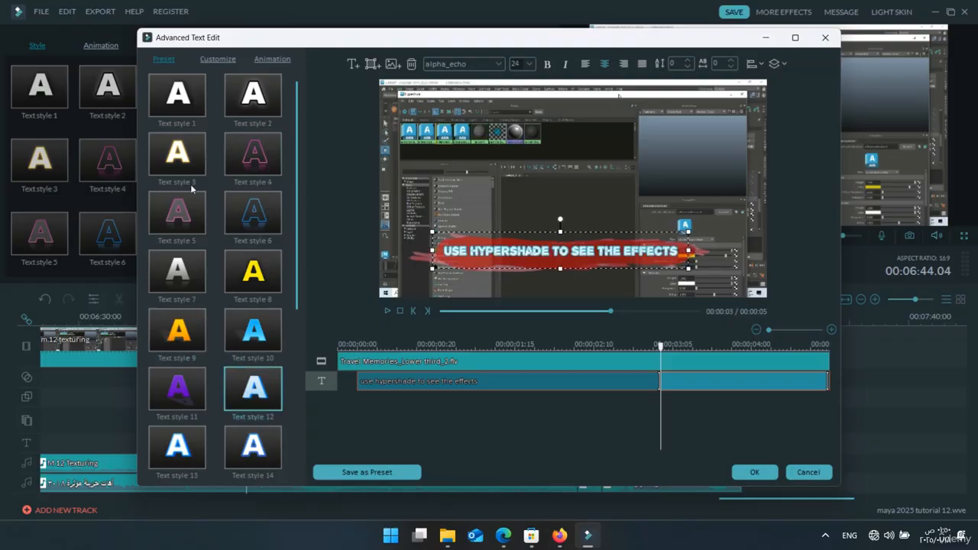
pyautogui.click(253, 98)
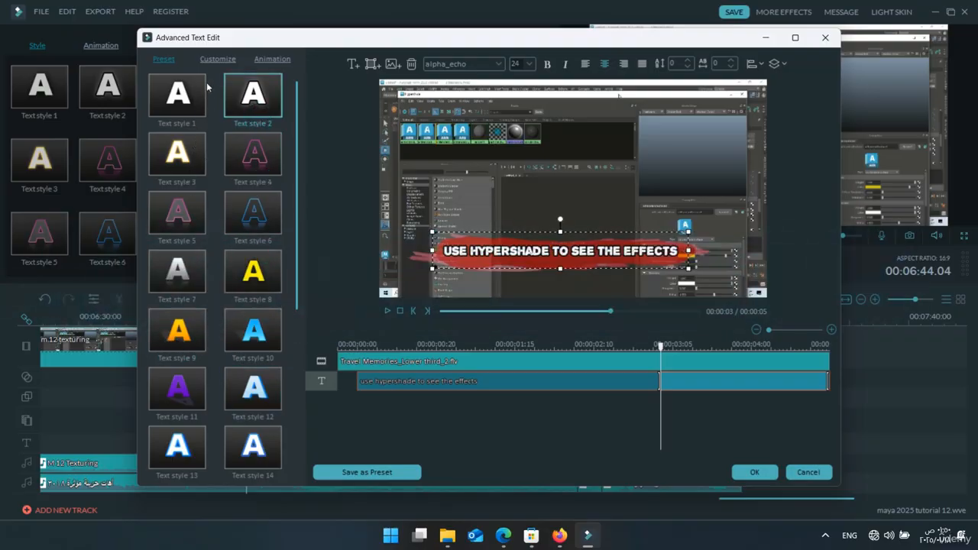
# - Try a green fill colour on the lower-third text, then set the fill back to white
pyautogui.click(217, 59)
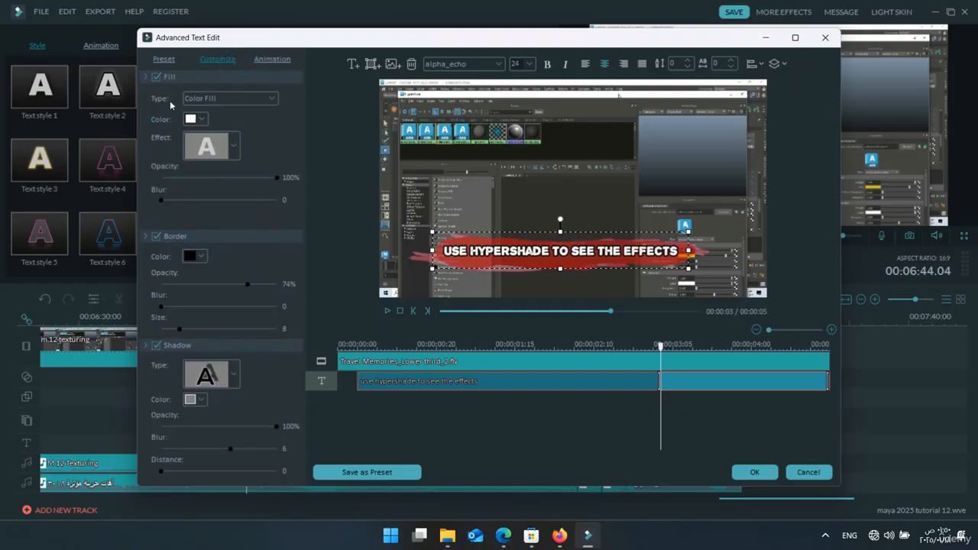
pyautogui.click(191, 118)
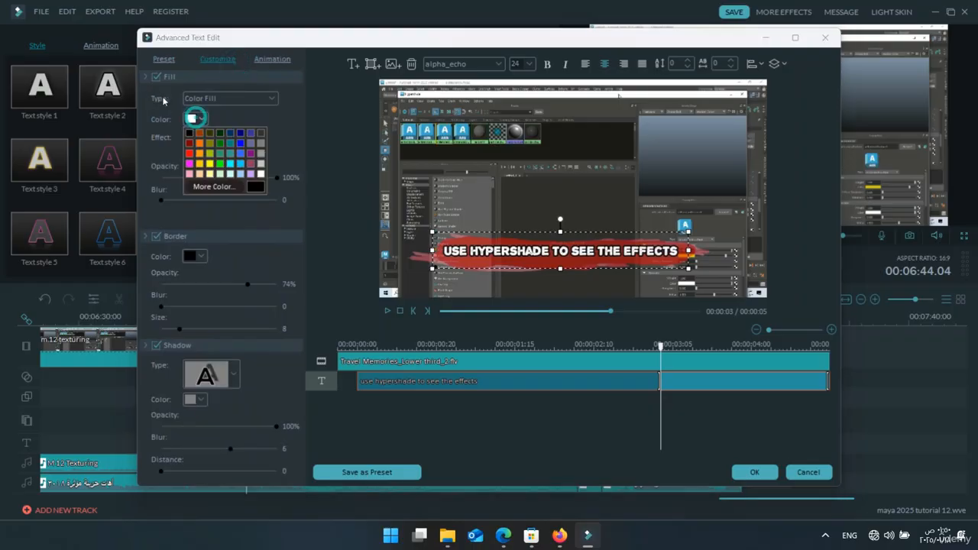
pyautogui.click(217, 163)
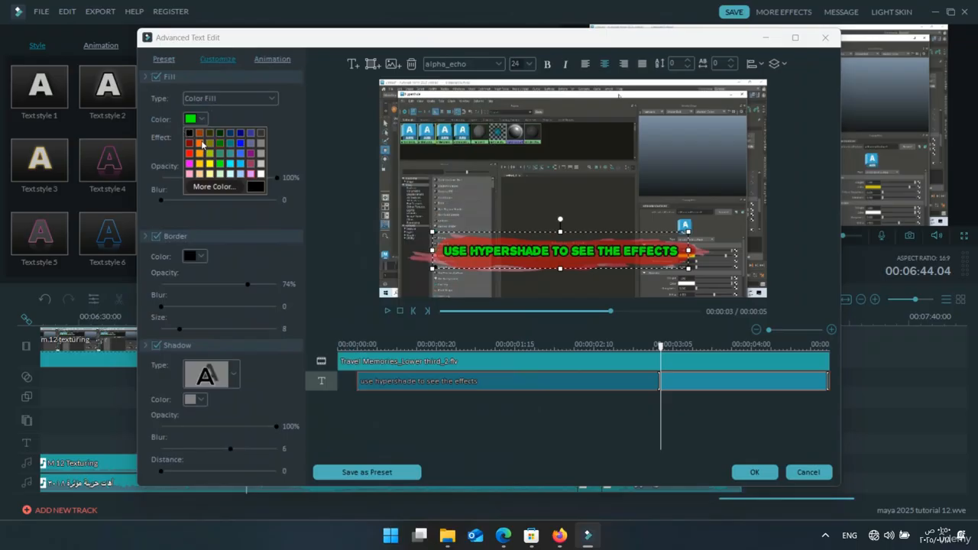
pyautogui.click(258, 174)
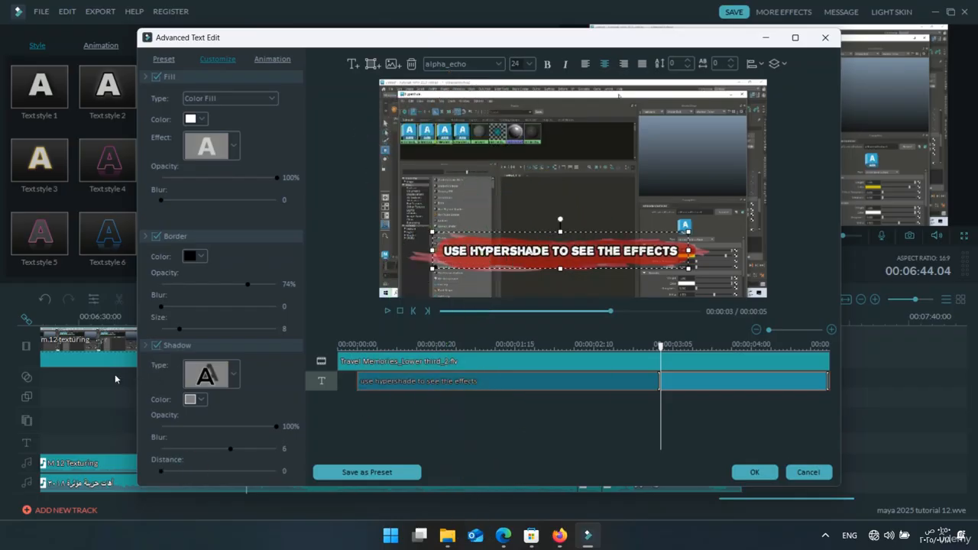
# - Apply the CrossZoom animation to the lower-third text and accept the title edits
pyautogui.click(272, 59)
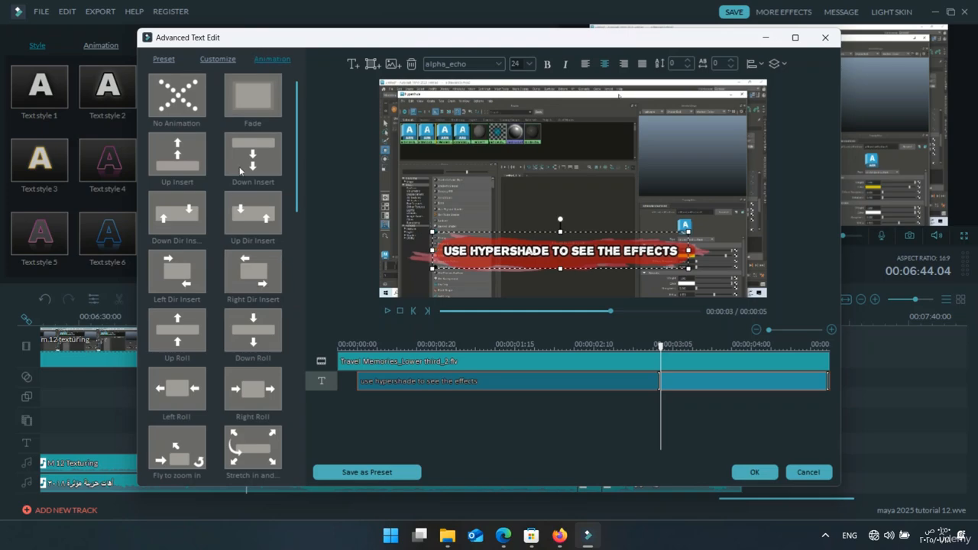
pyautogui.scroll(-10, 225, 217)
pyautogui.click(252, 272)
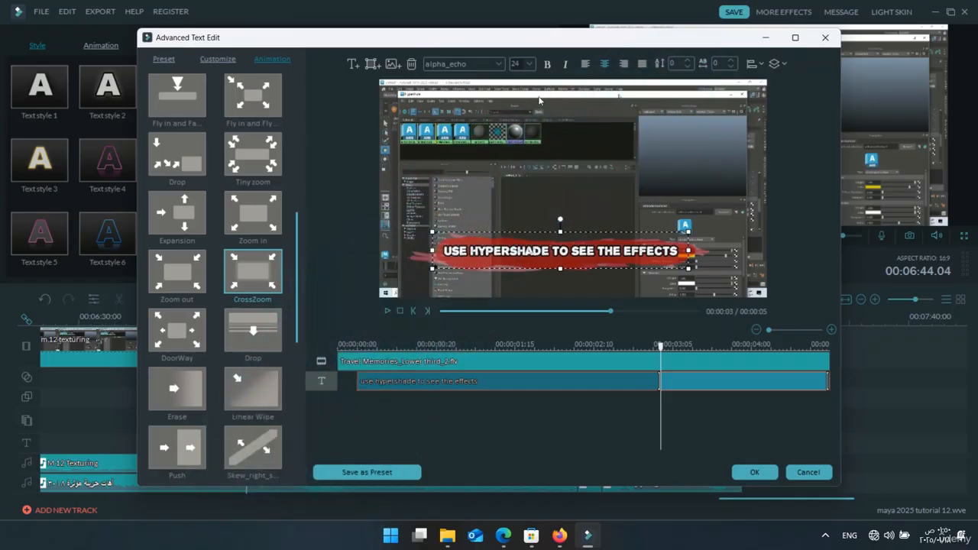
pyautogui.press('Return')
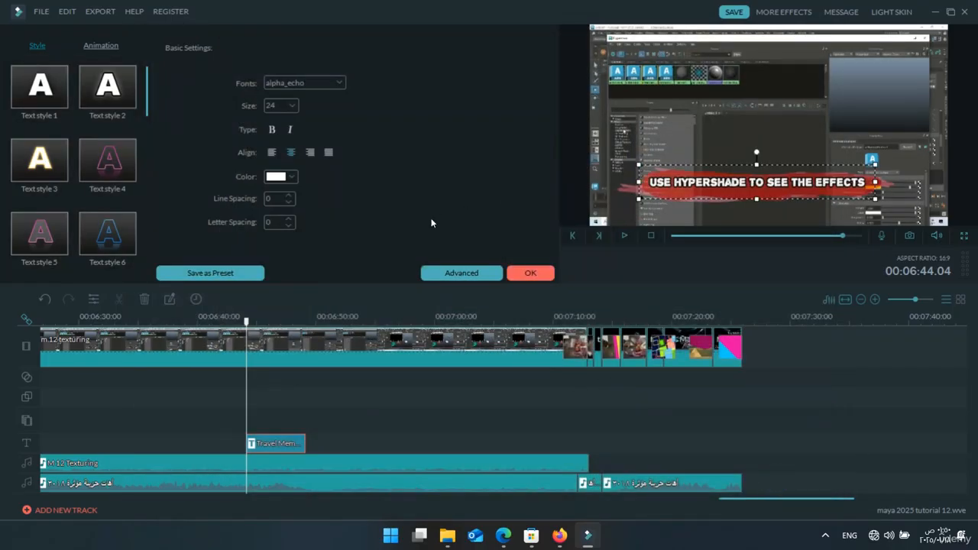
pyautogui.press('Return')
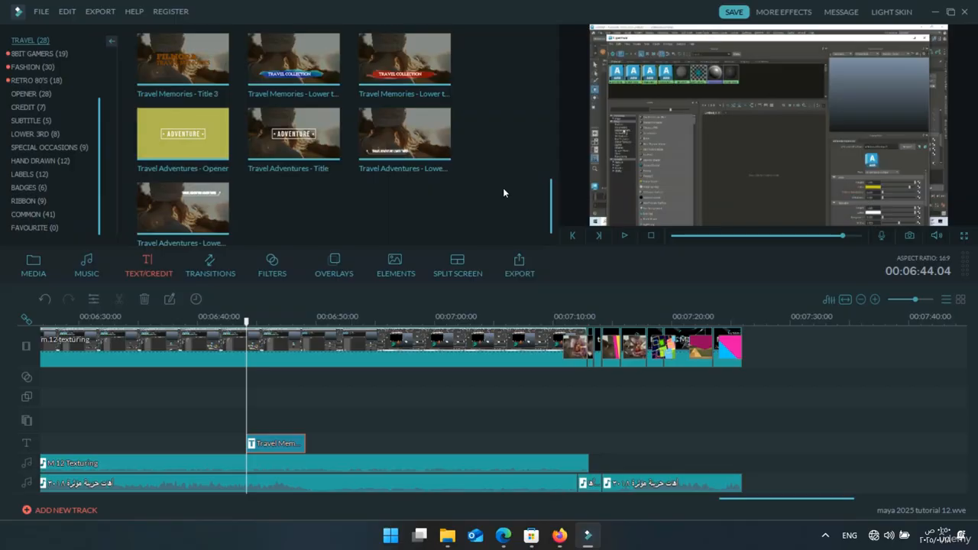
# - Play past the lower third and add the View Finder DSLR 1 overlay to the effects track at 00:06:55.08
pyautogui.click(624, 236)
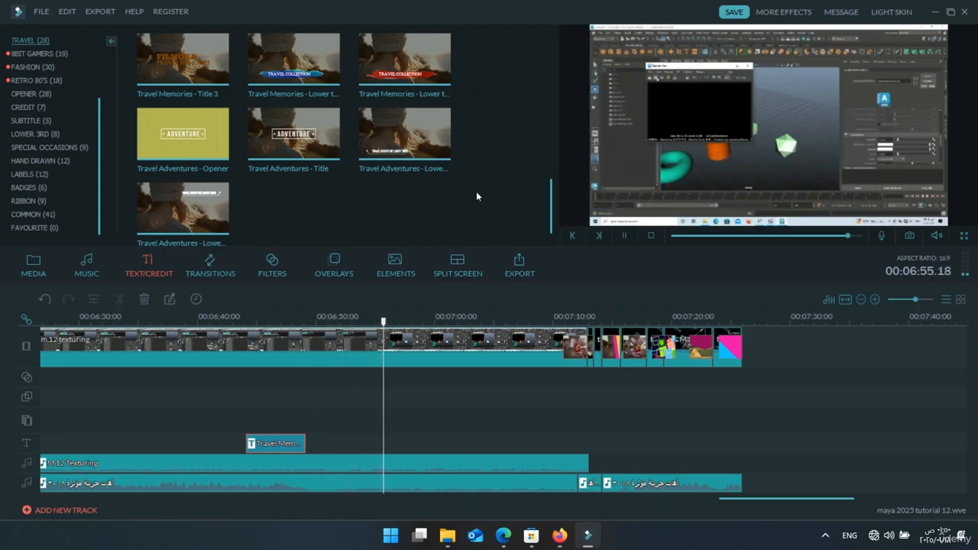
pyautogui.click(287, 269)
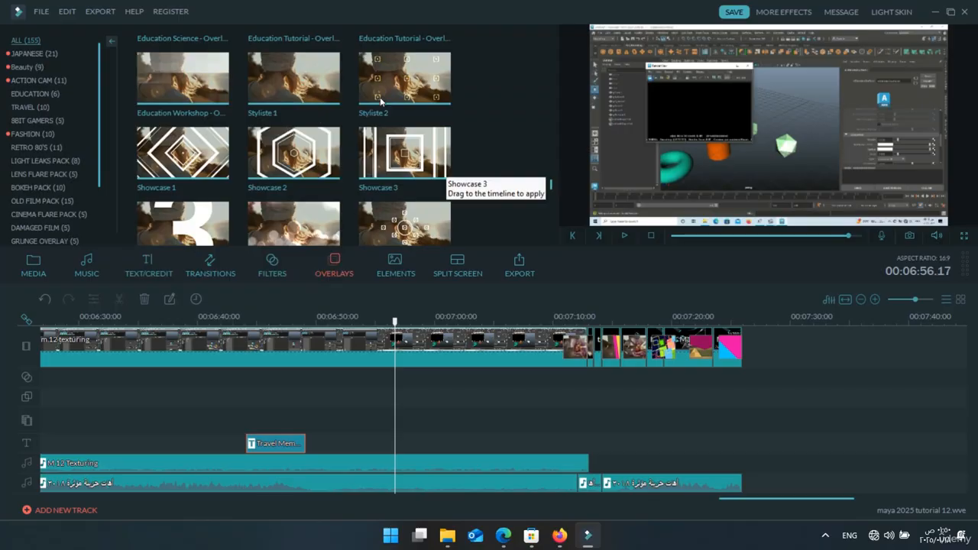
pyautogui.scroll(-2, 374, 115)
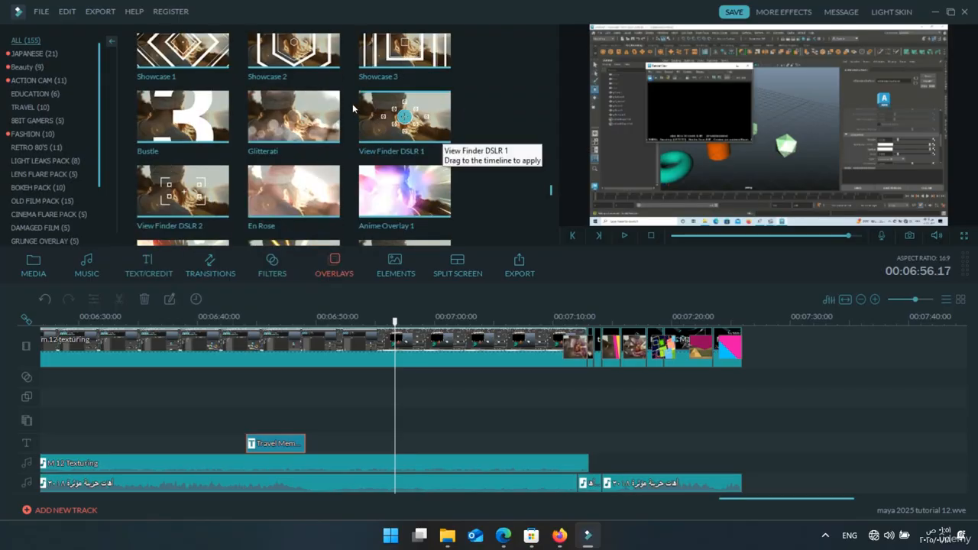
pyautogui.click(357, 99)
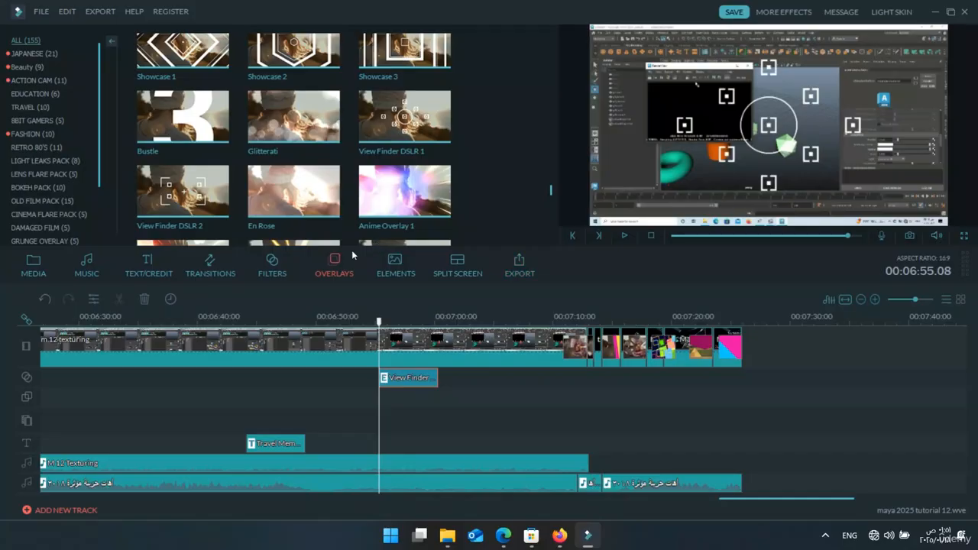
# - Add the Anime Overlay 1 effect shortly after the View Finder overlay, at about 00:07:00, and play on to 00:07:13.19
pyautogui.press('space')
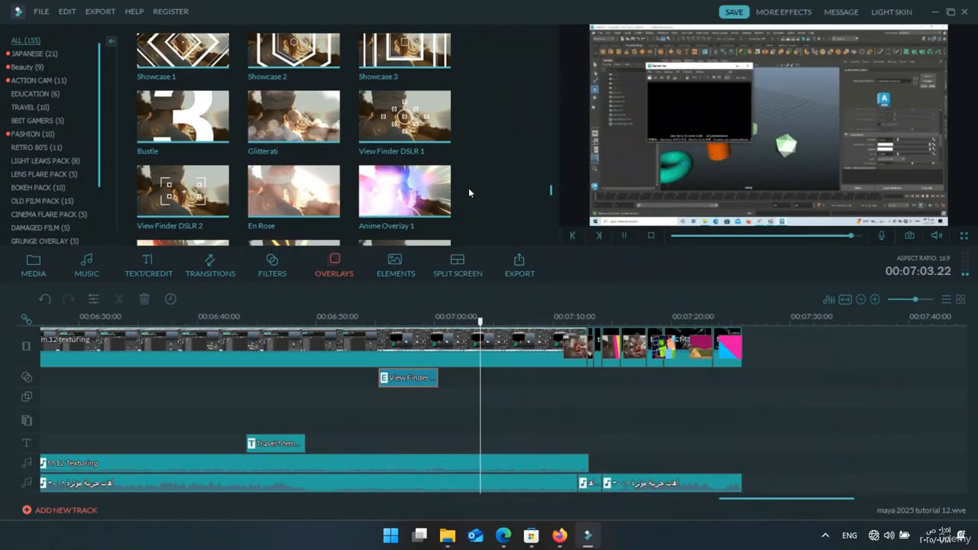
pyautogui.press('space')
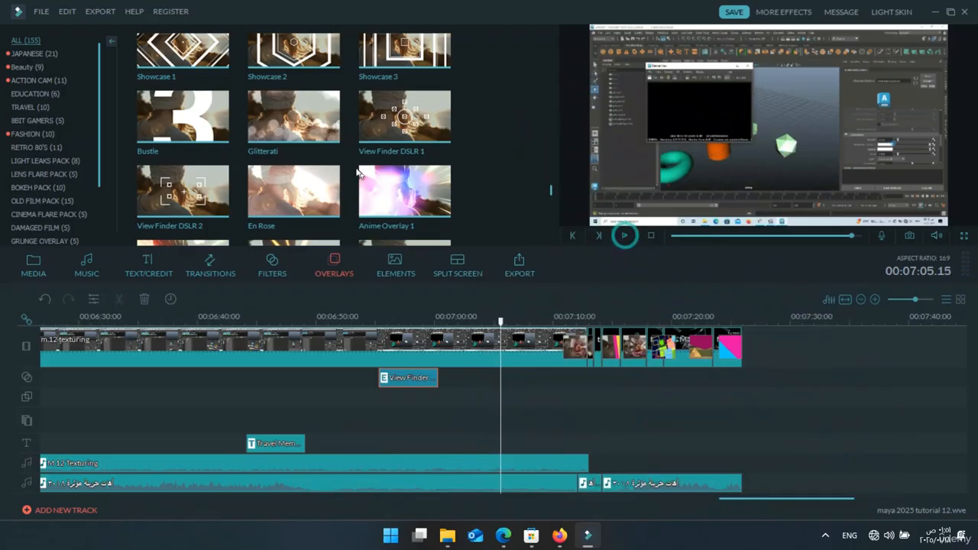
pyautogui.moveTo(364, 310); pyautogui.dragTo(364, 300)
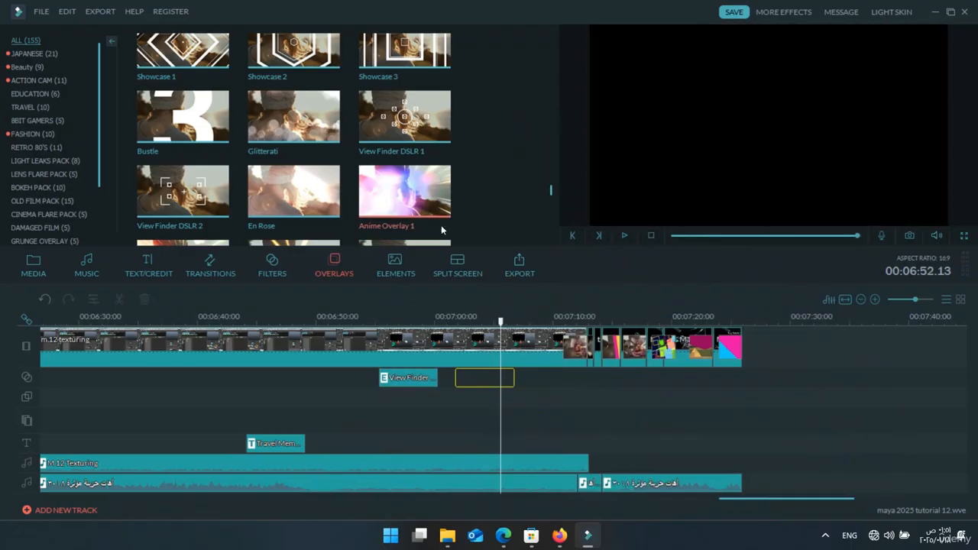
pyautogui.press('space')
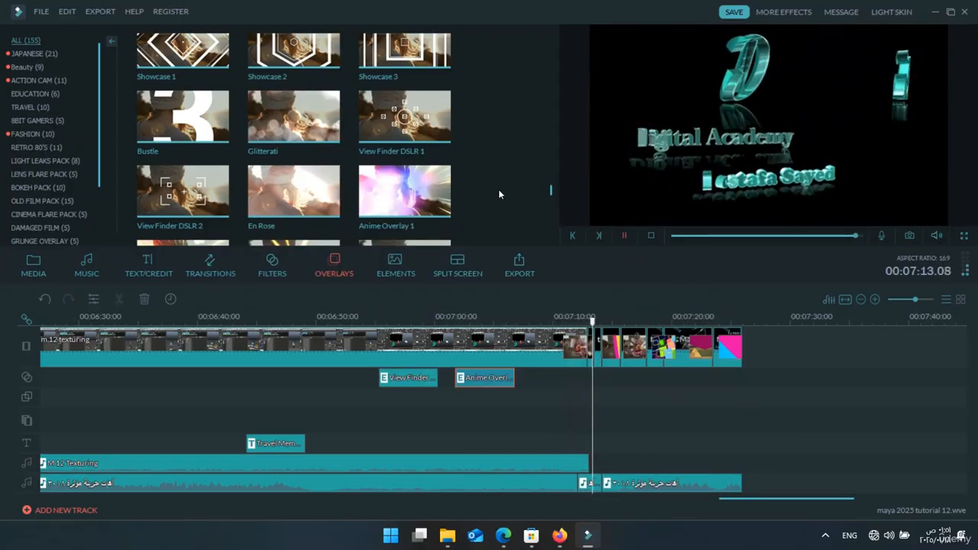
pyautogui.press('space')
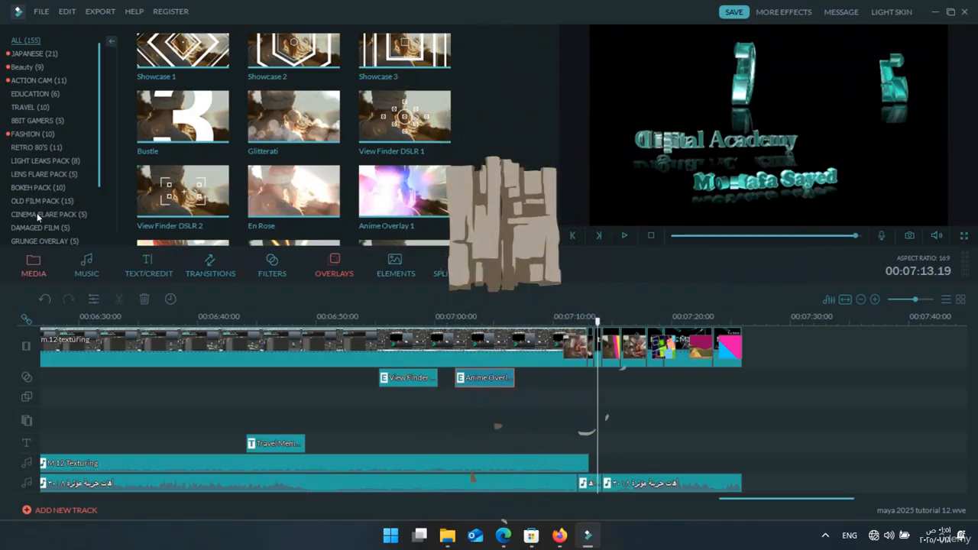
# - Place the cinematic-whoosh sound on the upper audio track at 00:07:20.07 and preview the closing clips from about 00:07:16
pyautogui.click(33, 263)
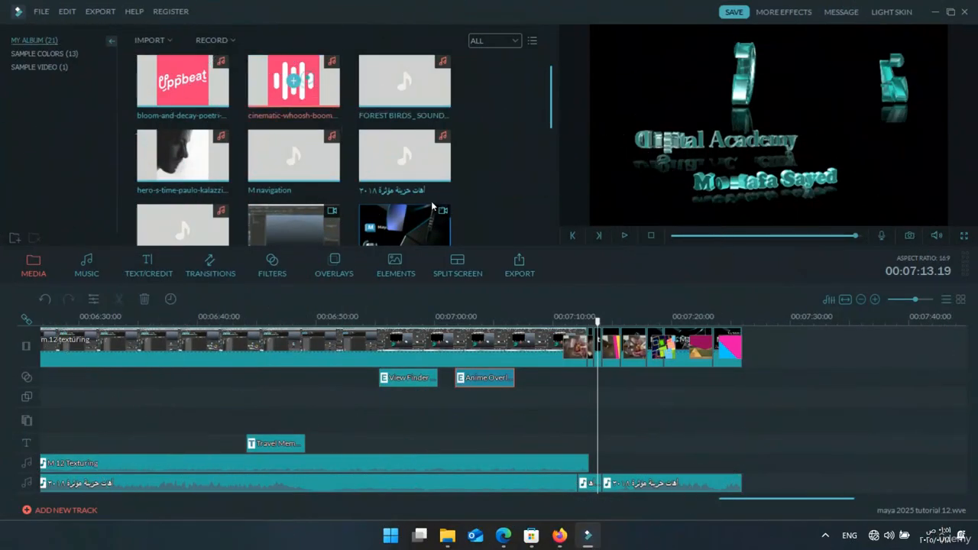
pyautogui.moveTo(294, 80); pyautogui.dragTo(573, 366)
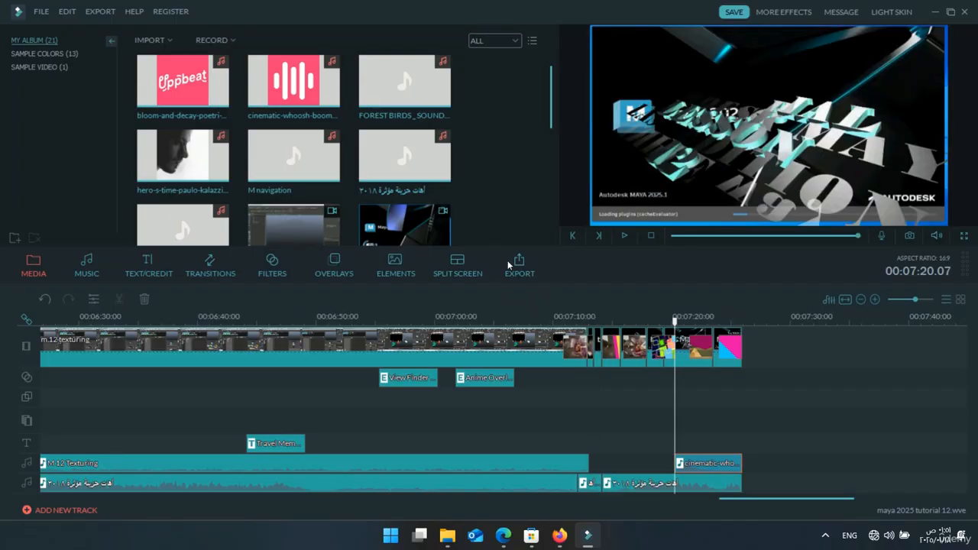
pyautogui.click(631, 319)
pyautogui.click(624, 235)
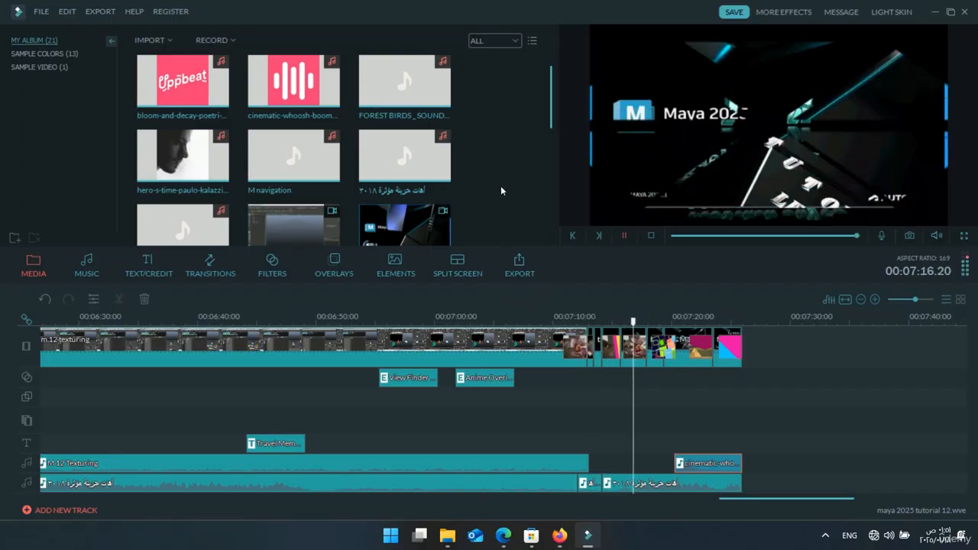
pyautogui.press('space')
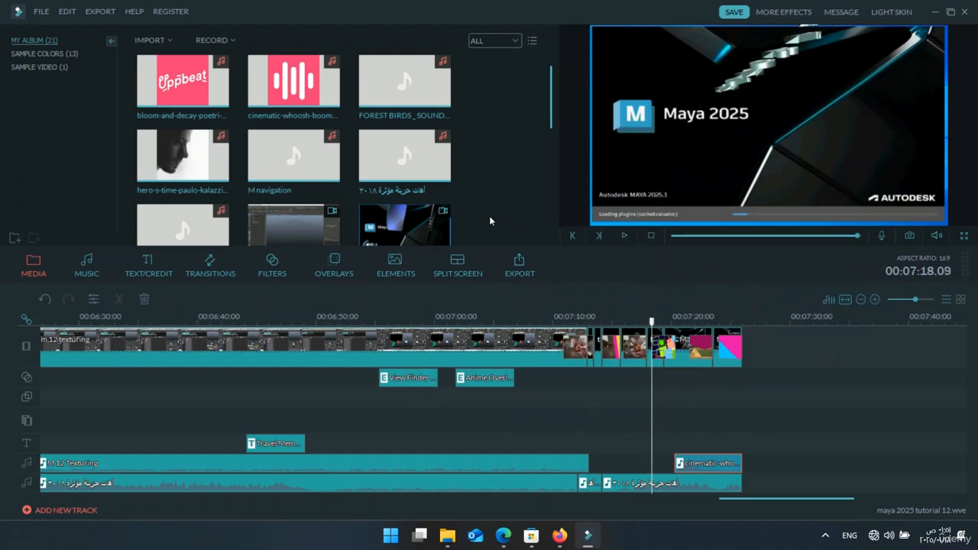
# - Save the project and look over the whole timeline from beginning to end
pyautogui.hotkey('ctrl', 's')
pyautogui.scroll(15, 611, 397)
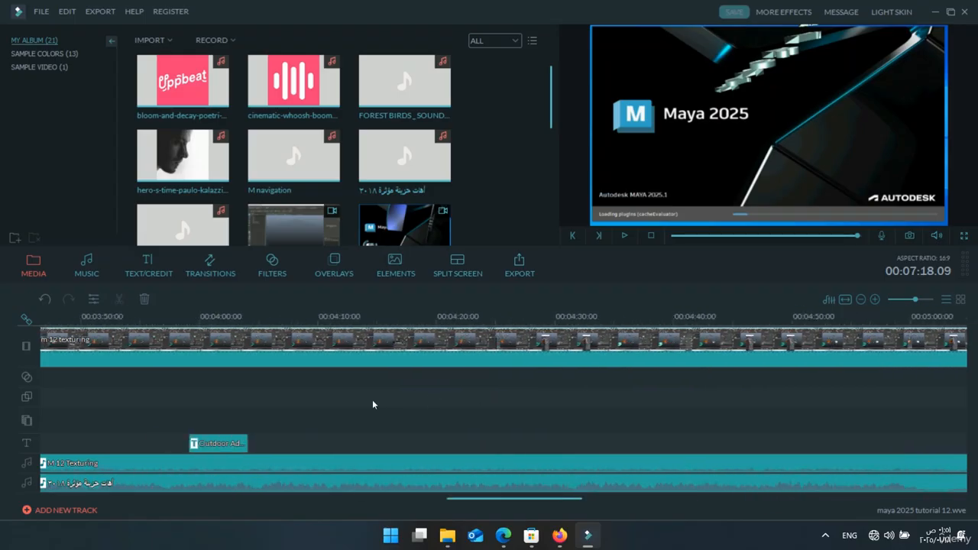
pyautogui.scroll(3, 121, 395)
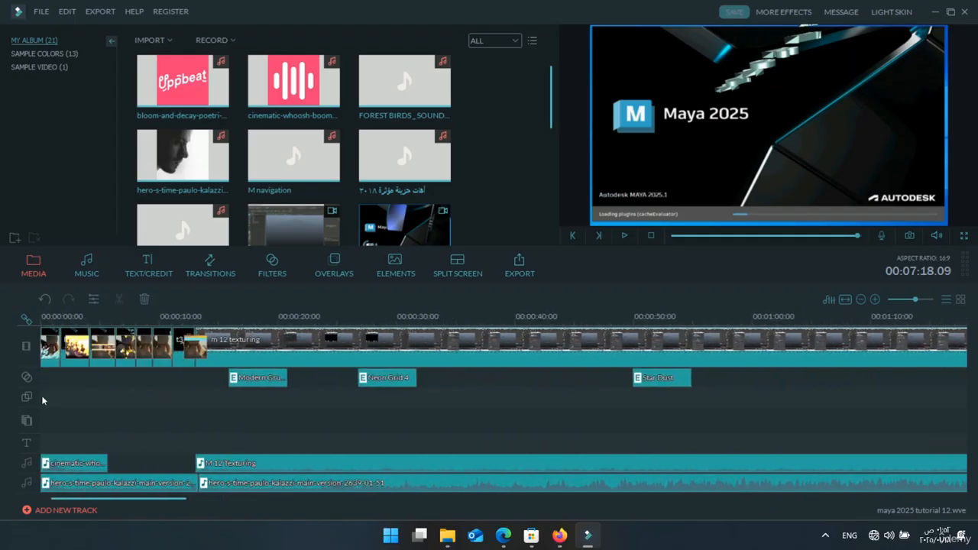
pyautogui.scroll(-8, 76, 396)
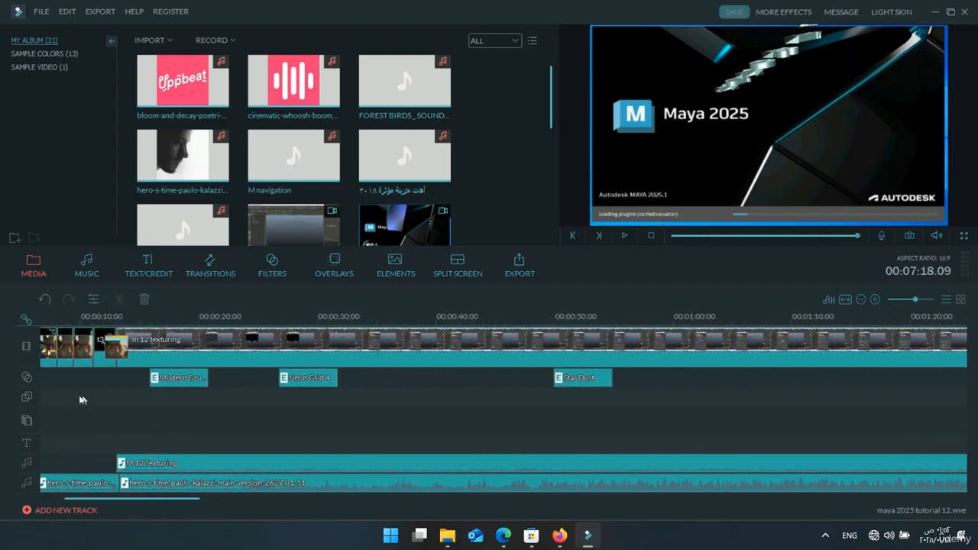
pyautogui.scroll(-5, 366, 395)
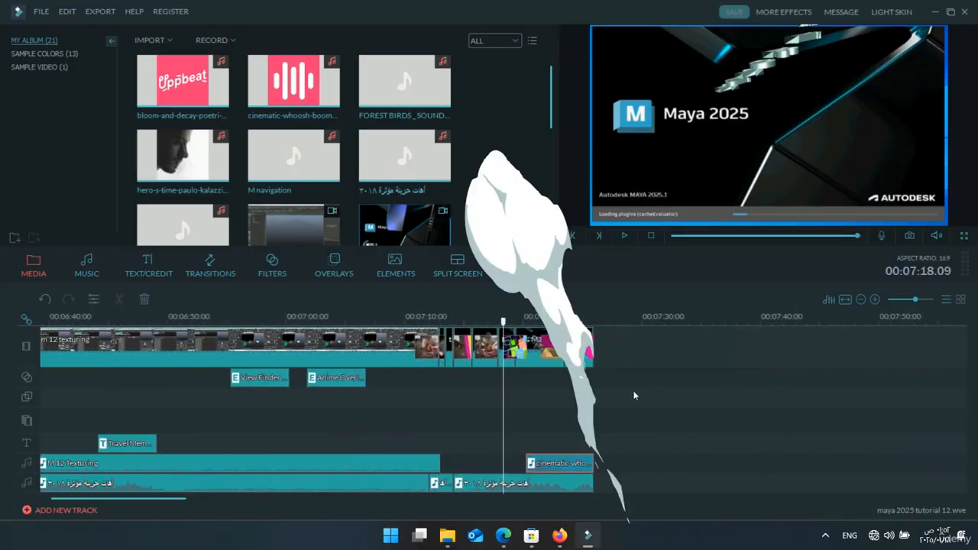
pyautogui.scroll(12, 462, 395)
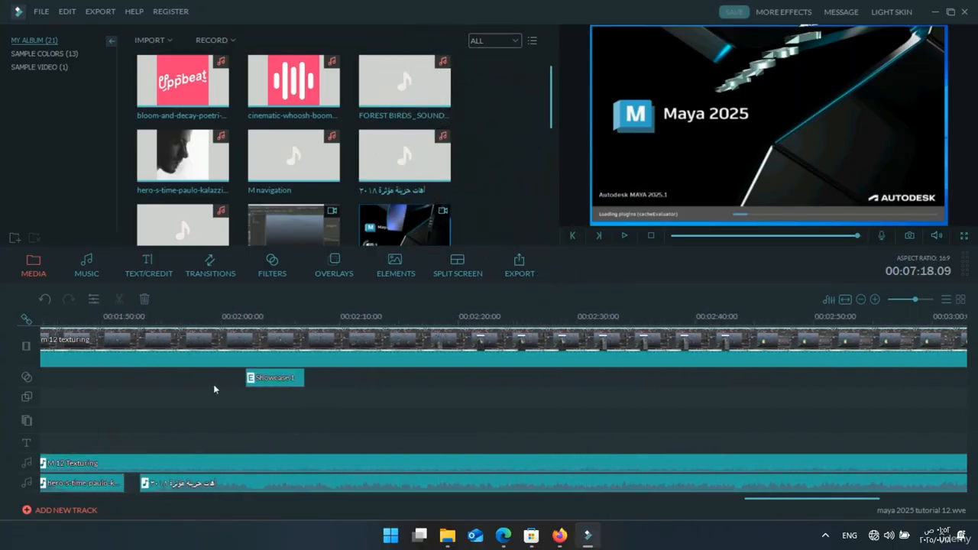
pyautogui.scroll(3, 92, 389)
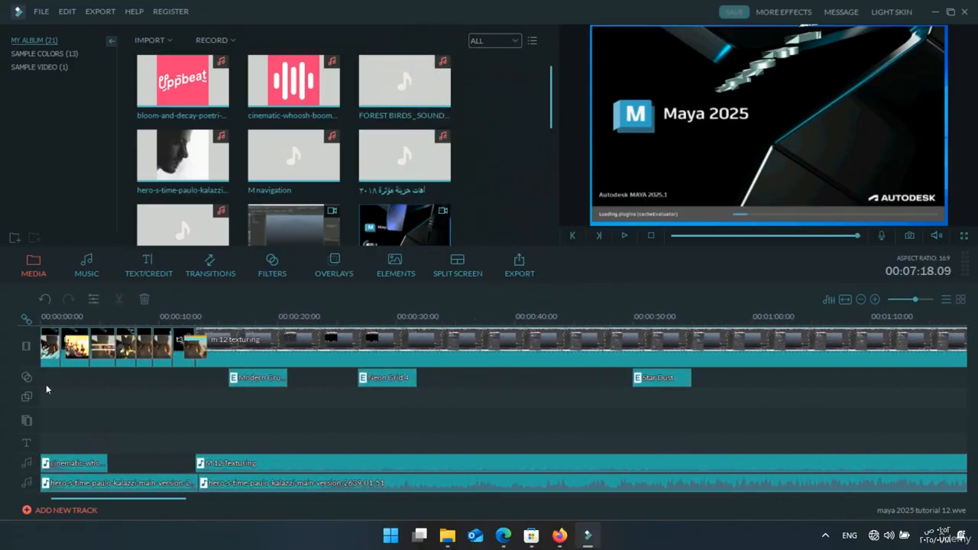
# - Open the export output settings for the project and choose MP4 as the video format
pyautogui.click(96, 12)
pyautogui.click(128, 27)
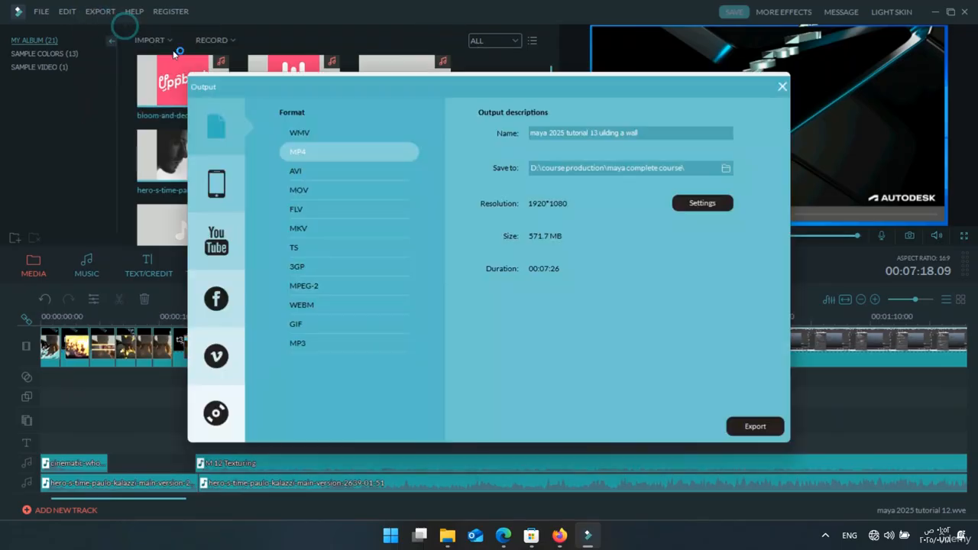
pyautogui.click(306, 171)
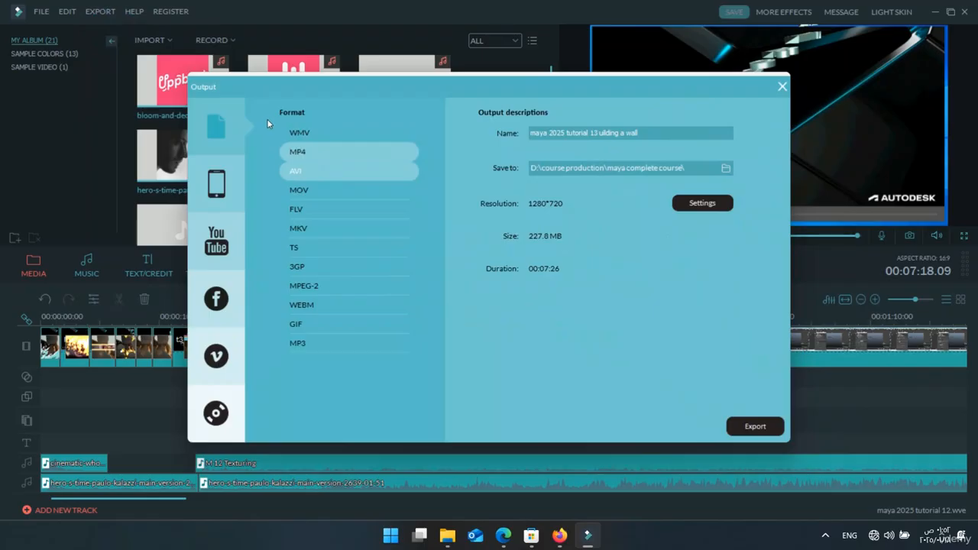
pyautogui.press('Down')
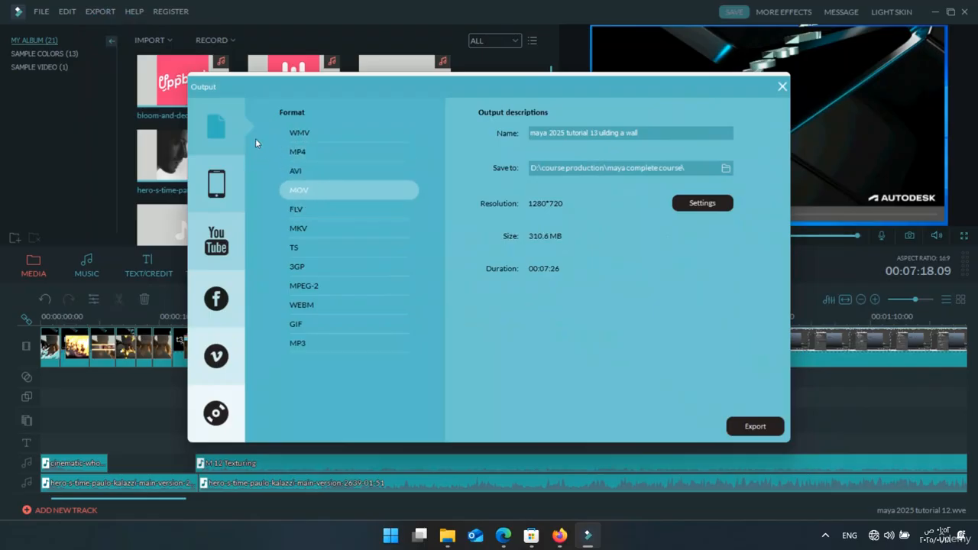
pyautogui.press('Up')
pyautogui.press('Up')
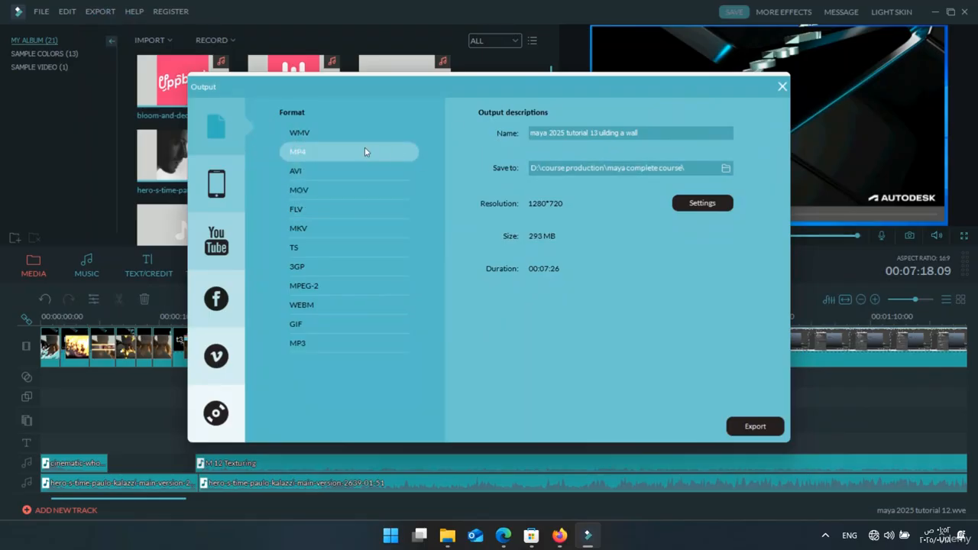
pyautogui.press('Tab')
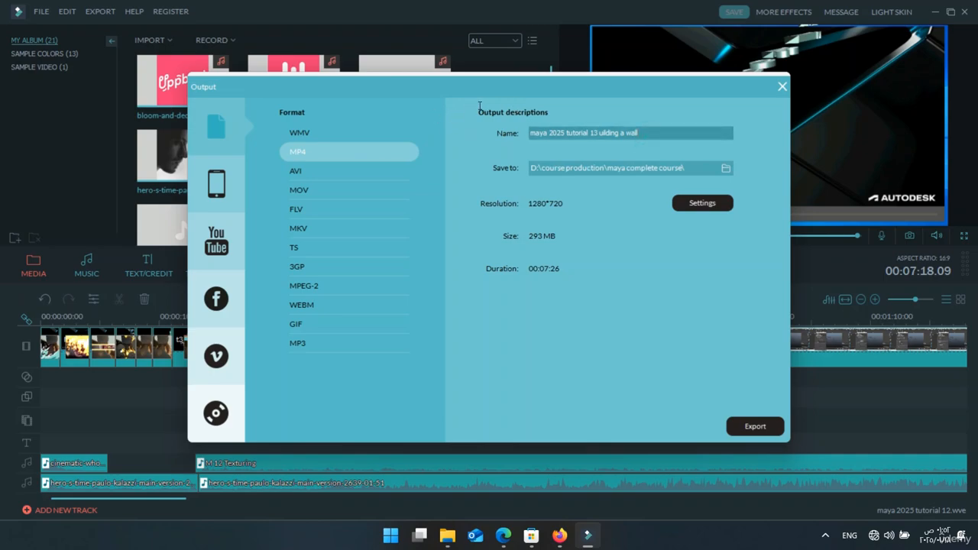
# - Rename the output file as "maya 2025 tutorial 12 hypershade"
pyautogui.moveTo(600, 133); pyautogui.dragTo(594, 134)
pyautogui.moveTo(591, 134); pyautogui.dragTo(683, 136)
pyautogui.write('12 hypershade')
# - In the MP4 encoding settings, set the video resolution to 1920*1080 and the frame rate to 24 fps
pyautogui.click(702, 203)
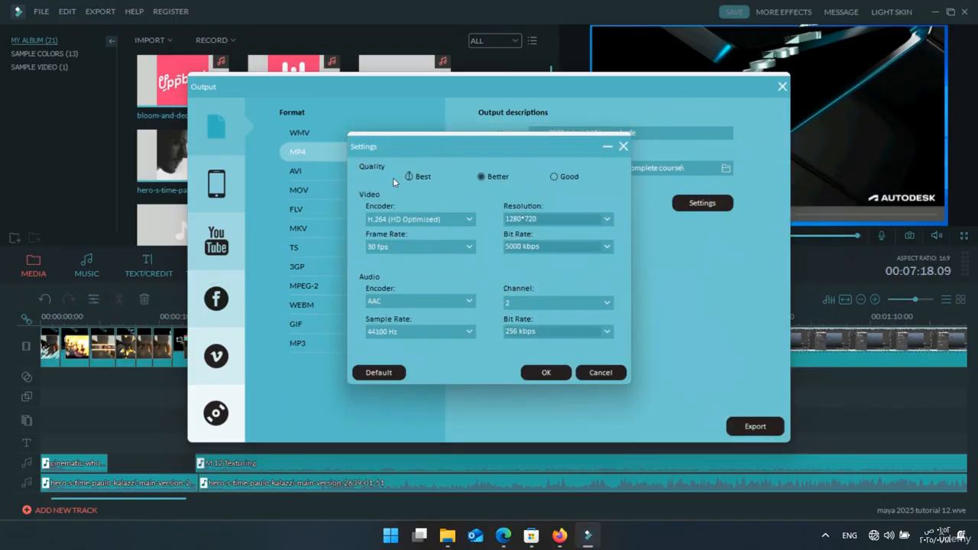
pyautogui.click(607, 218)
pyautogui.press('Down')
pyautogui.press('Down')
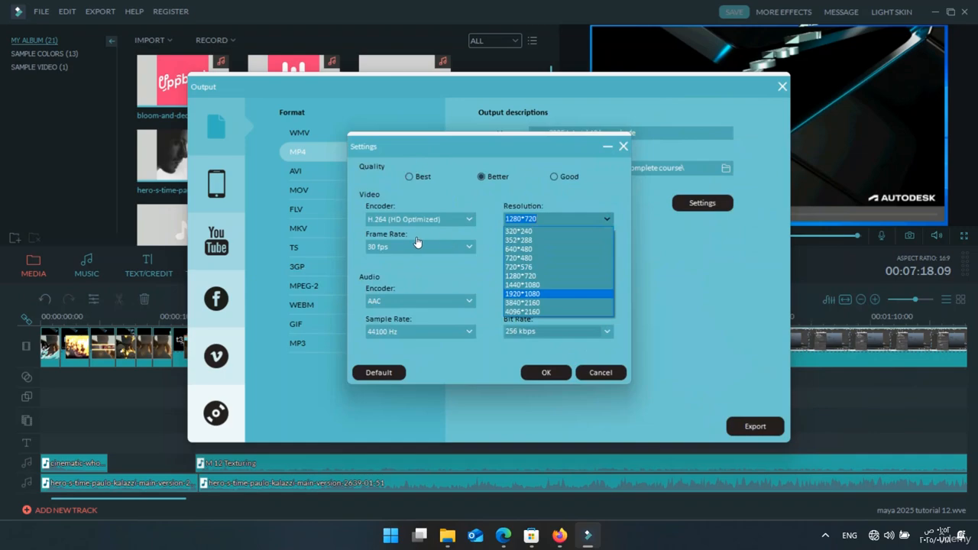
pyautogui.press('Return')
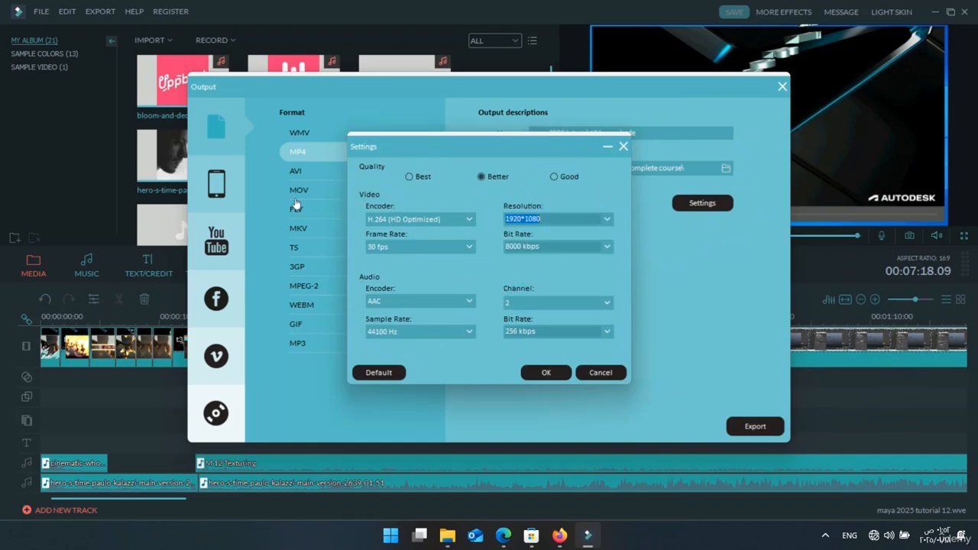
pyautogui.click(420, 246)
pyautogui.press('Down')
pyautogui.press('Down')
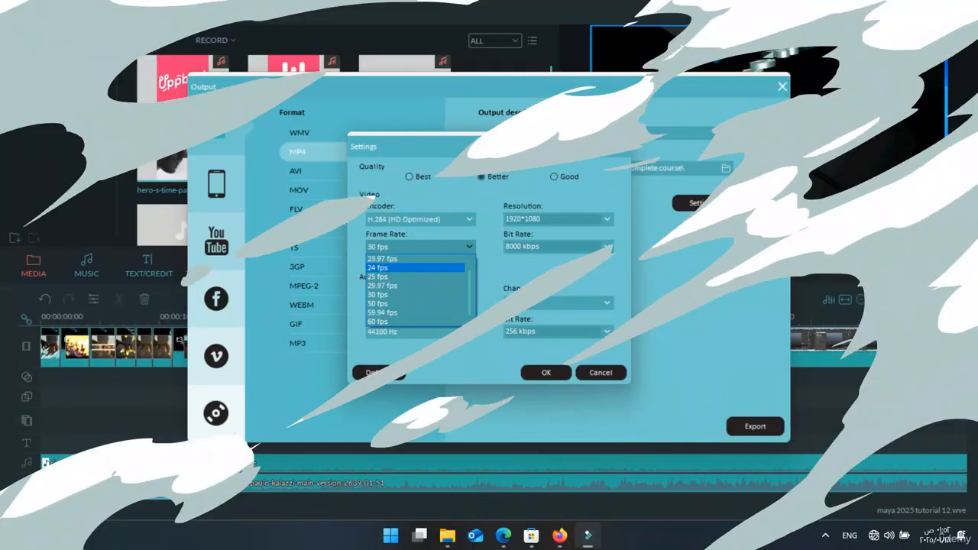
pyautogui.press('Return')
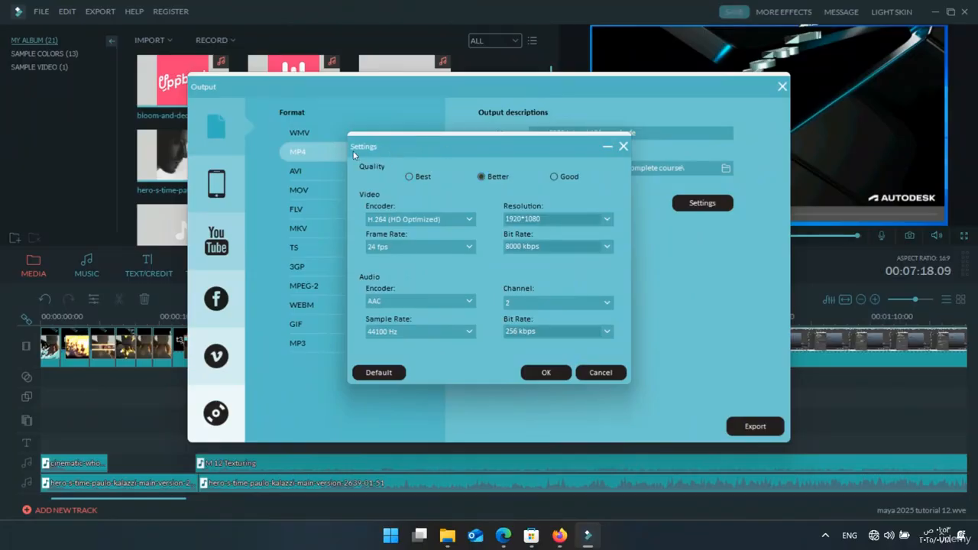
# - Set the encoding quality to Best, accept the settings and start exporting the video
pyautogui.click(409, 177)
pyautogui.press('Return')
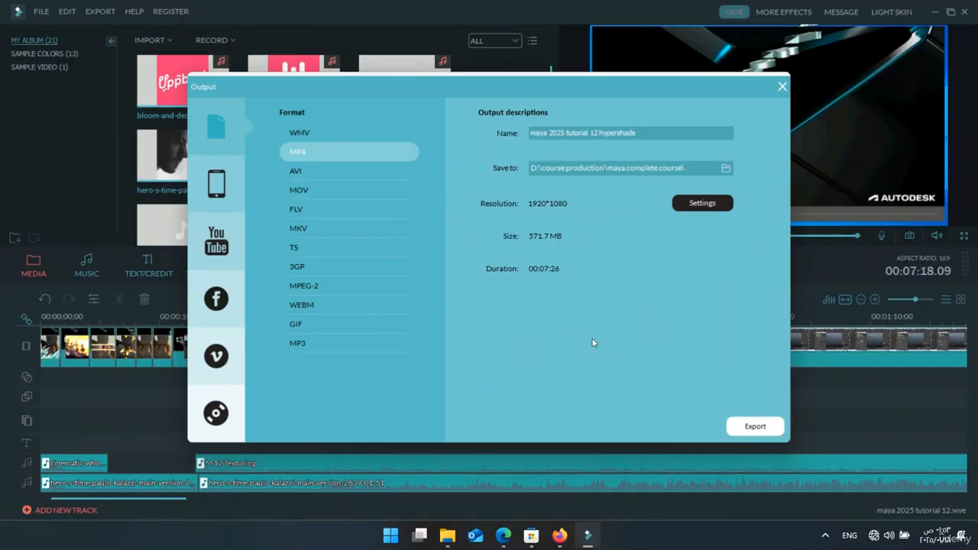
pyautogui.click(754, 425)
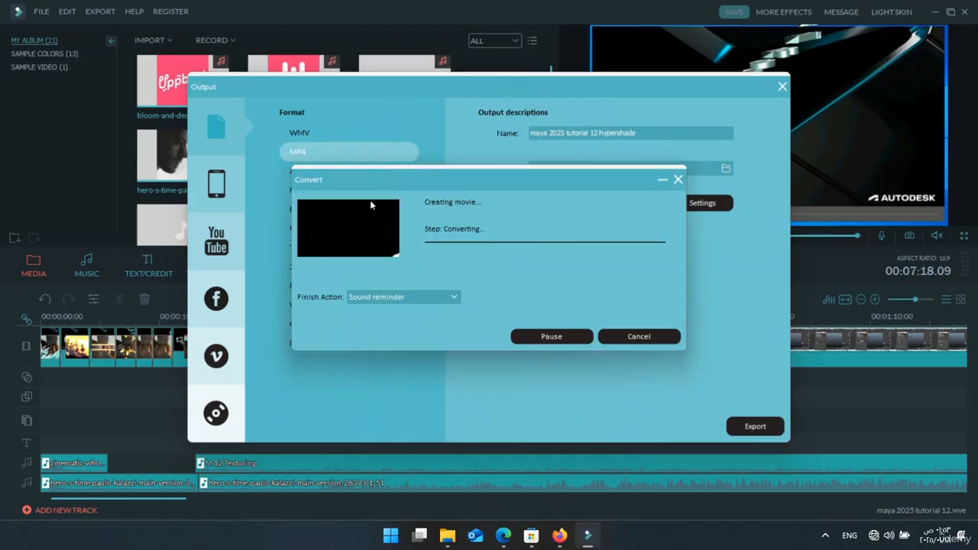